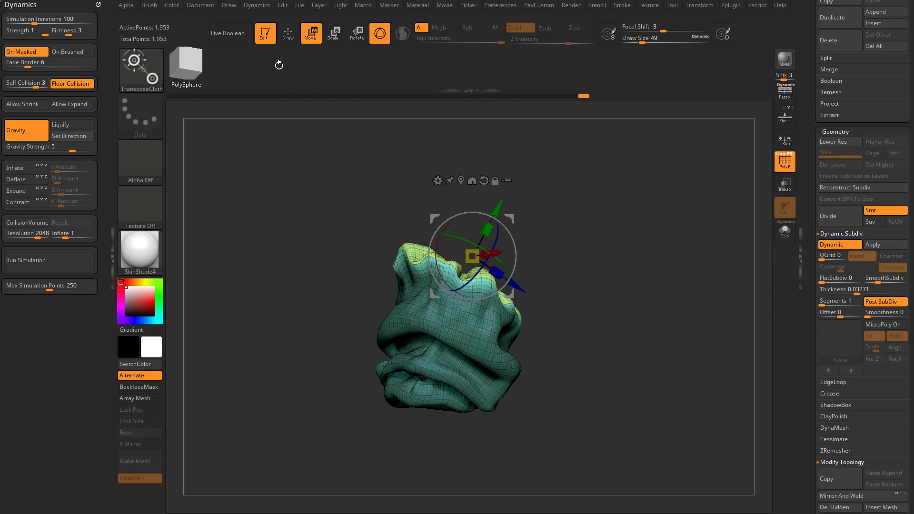
Exit Edit mode on the draped cloth model and clear the canvas.
click(265, 38)
key(ctrl+n)
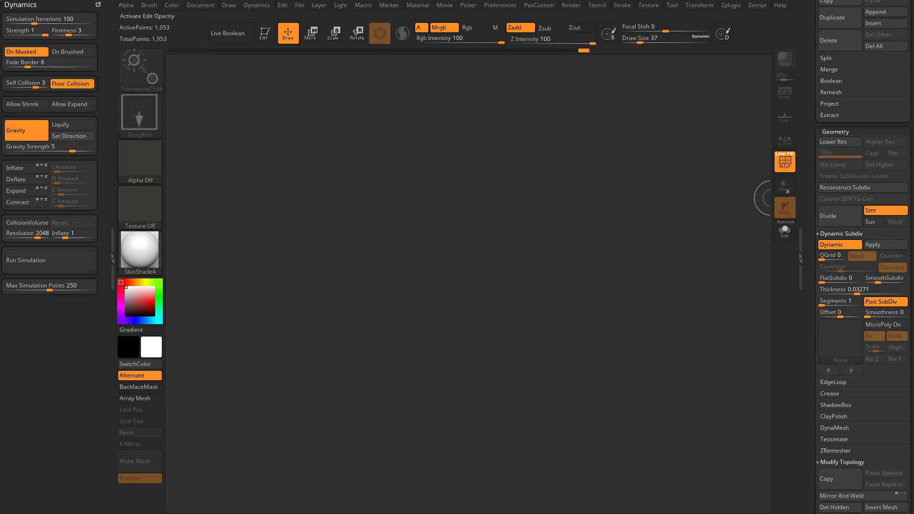
drag(804, 195, 803, 215)
scroll(804, 215, up, 10)
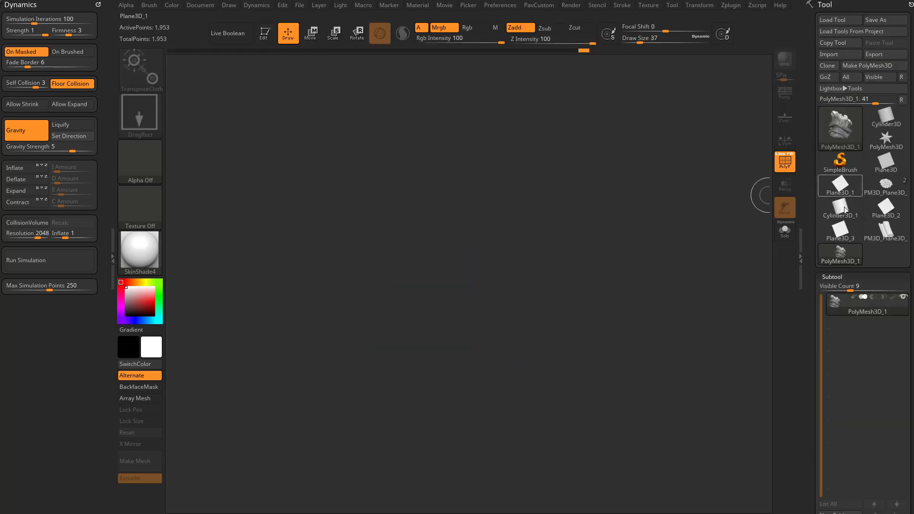
Draw a Plane3D on the canvas, enter Edit mode and convert it to a PolyMesh3D.
click(885, 174)
drag(414, 261, 446, 320)
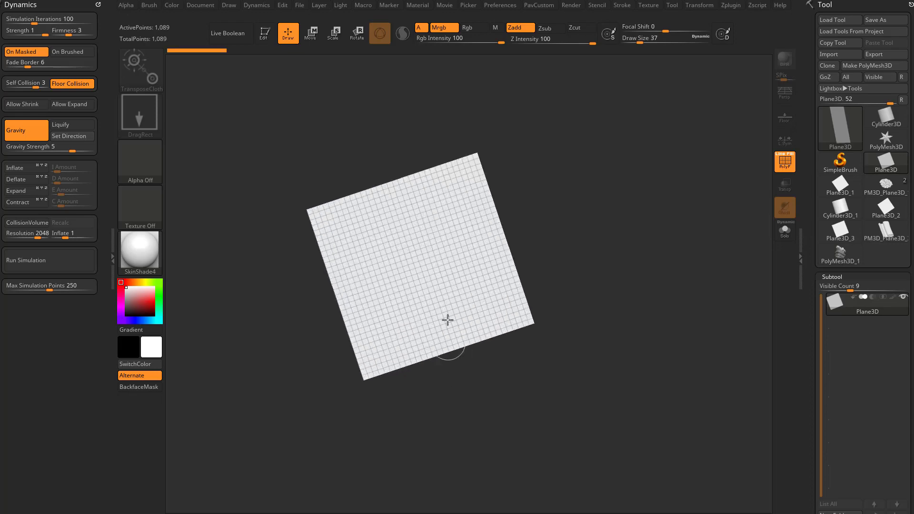
click(265, 34)
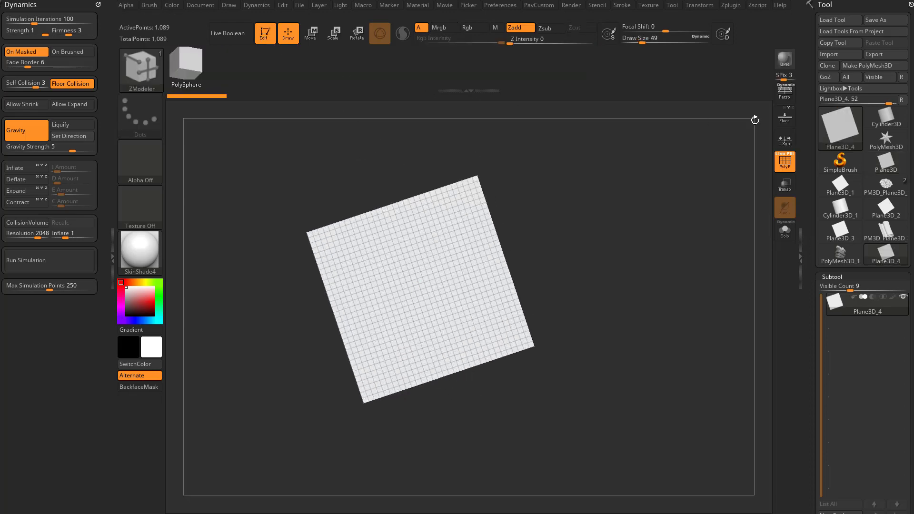
click(863, 66)
shift+drag(635, 244, 679, 258)
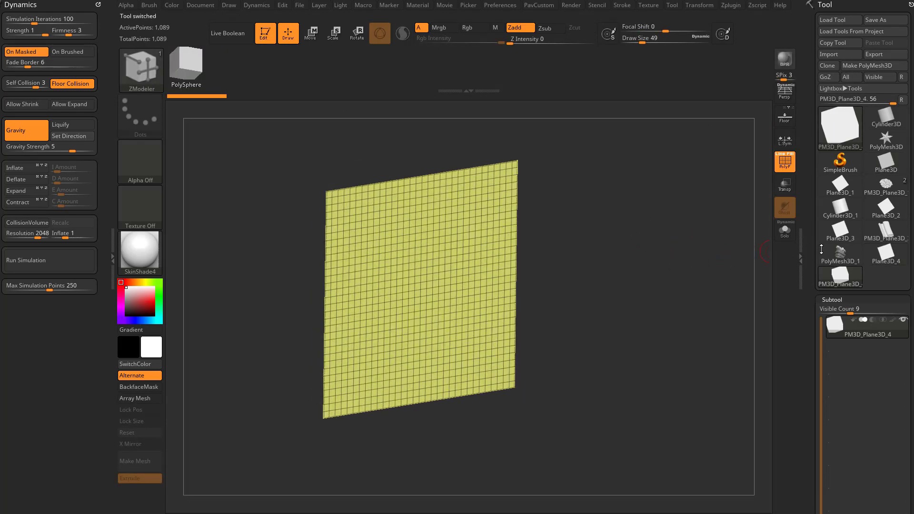
Enable Dynamic Subdiv on the plane and set its thickness to about 0.022.
scroll(806, 257, down, 10)
scroll(805, 156, down, 5)
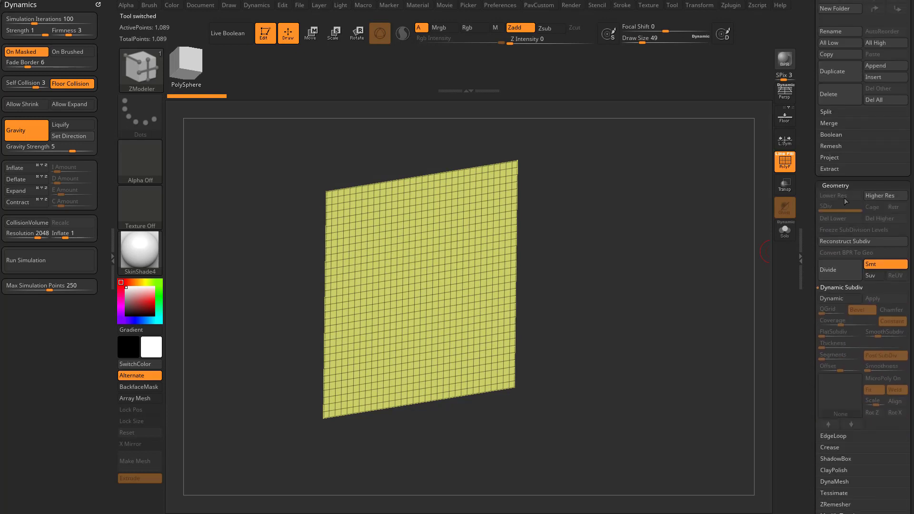
click(838, 299)
drag(842, 348, 863, 332)
alt+drag(611, 242, 645, 263)
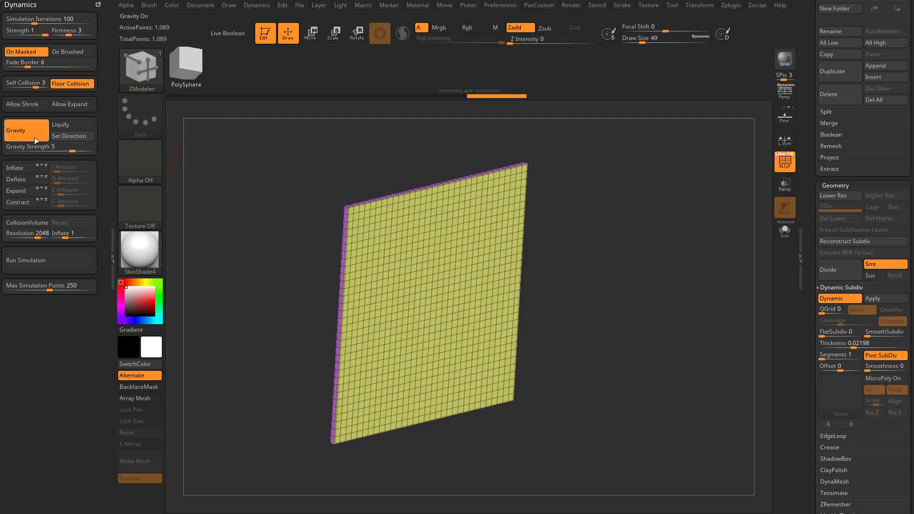
Turn off Floor Collision, Gravity and On Masked for the cloth simulation.
click(72, 83)
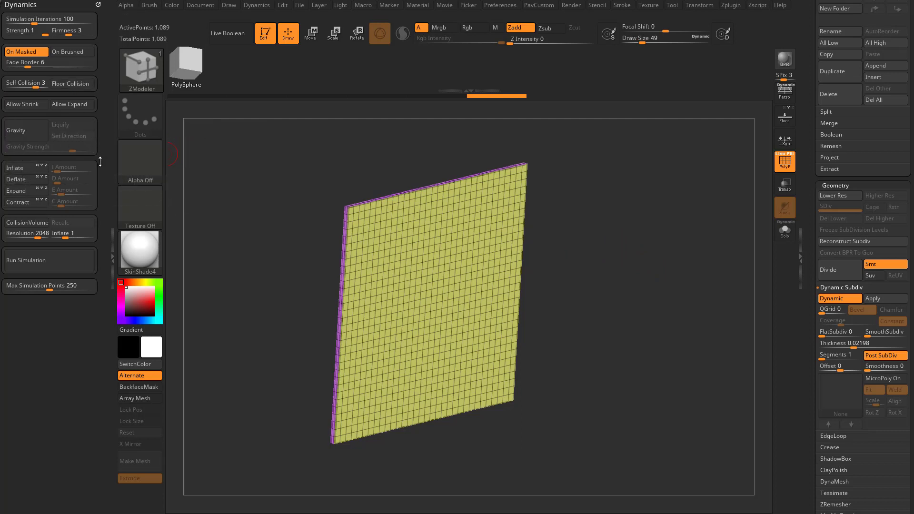
drag(598, 219, 483, 224)
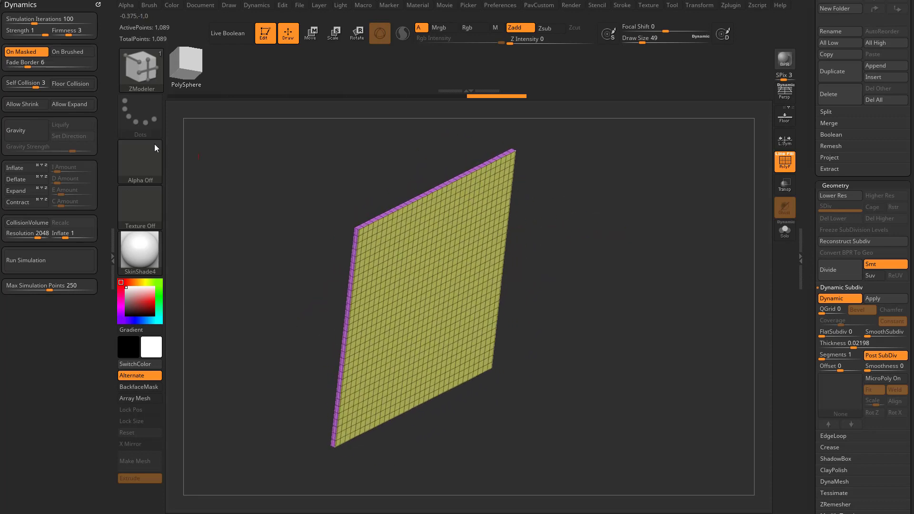
click(26, 51)
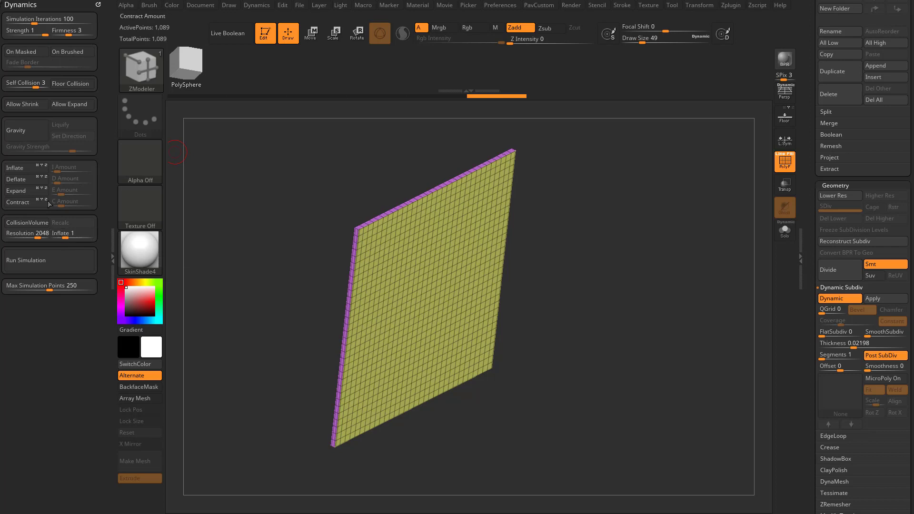
Enable Inflate with an amount of 1 and run the simulation on the plane.
click(20, 168)
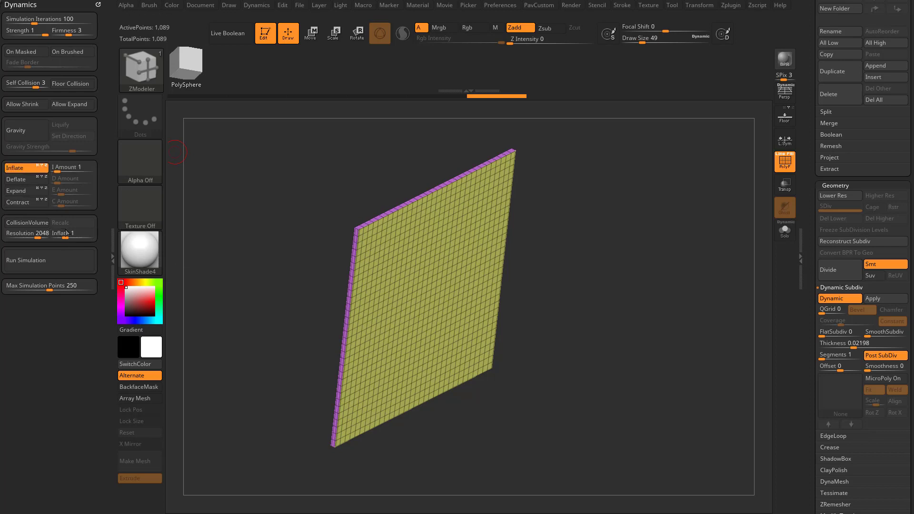
click(46, 259)
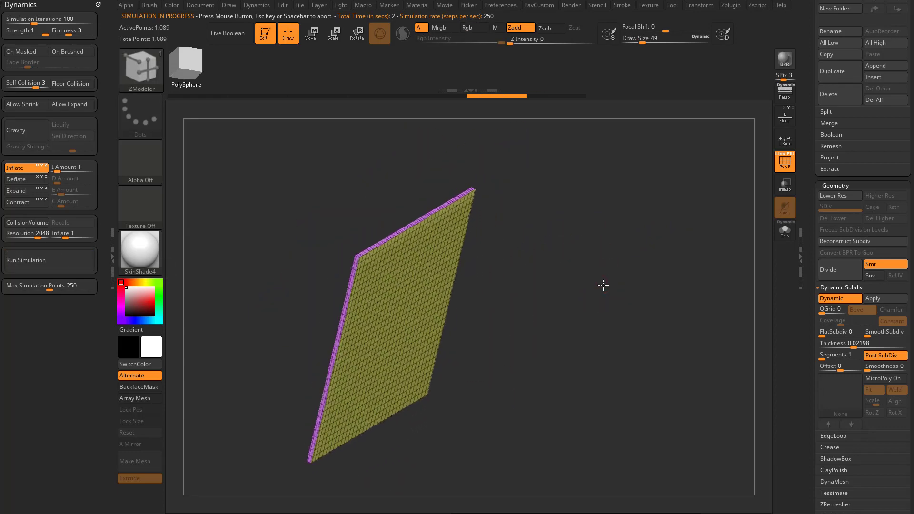
drag(616, 291, 609, 242)
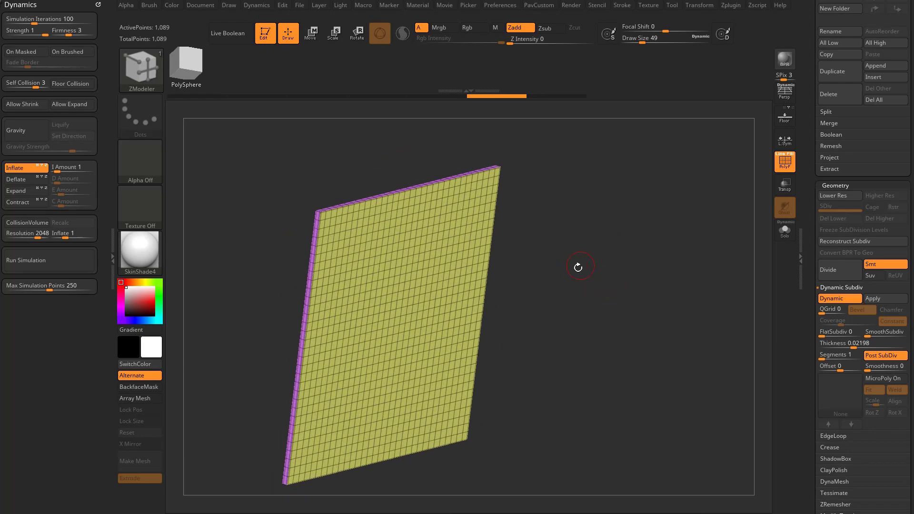
drag(581, 283, 563, 298)
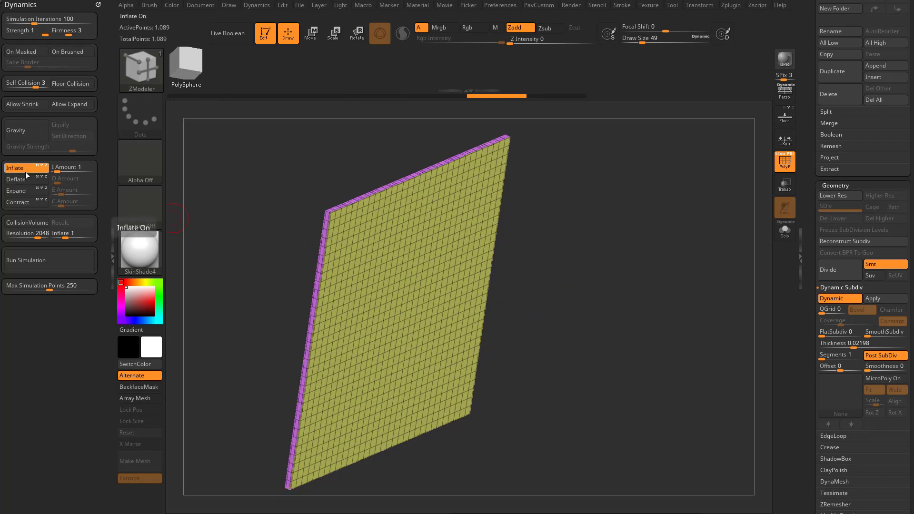
mouse_move(583, 231)
mouse_down()
mouse_move(536, 224)
mouse_move(624, 211)
mouse_up()
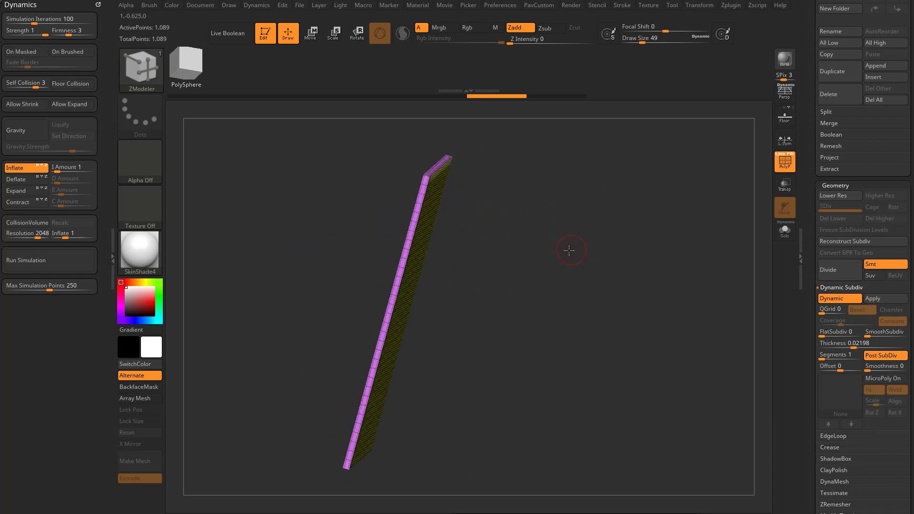
drag(569, 250, 561, 281)
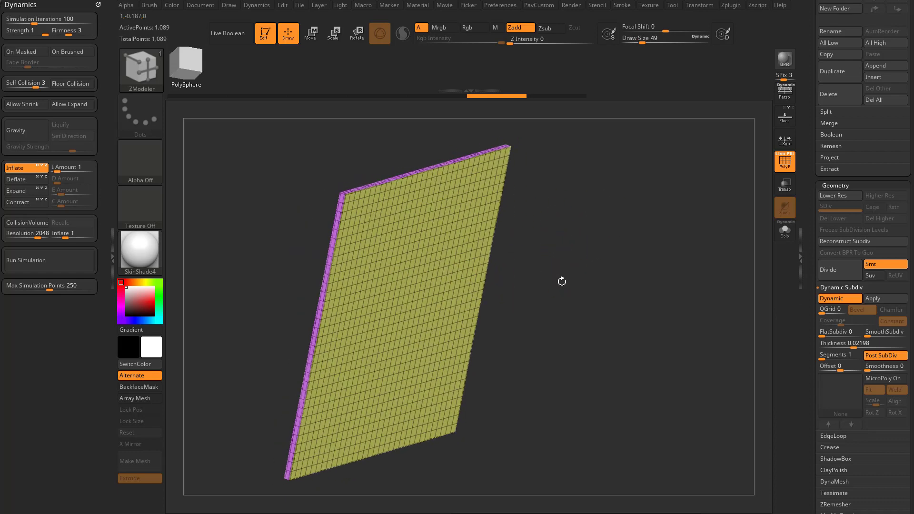
Rename the plane's subtool to Pillow.
drag(800, 204, 802, 342)
scroll(826, 344, down, 5)
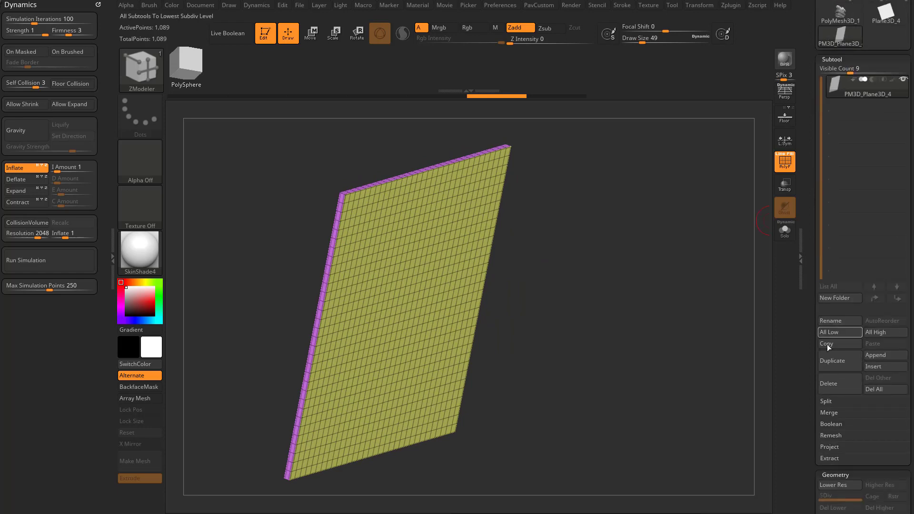
click(831, 322)
text(Pillow)
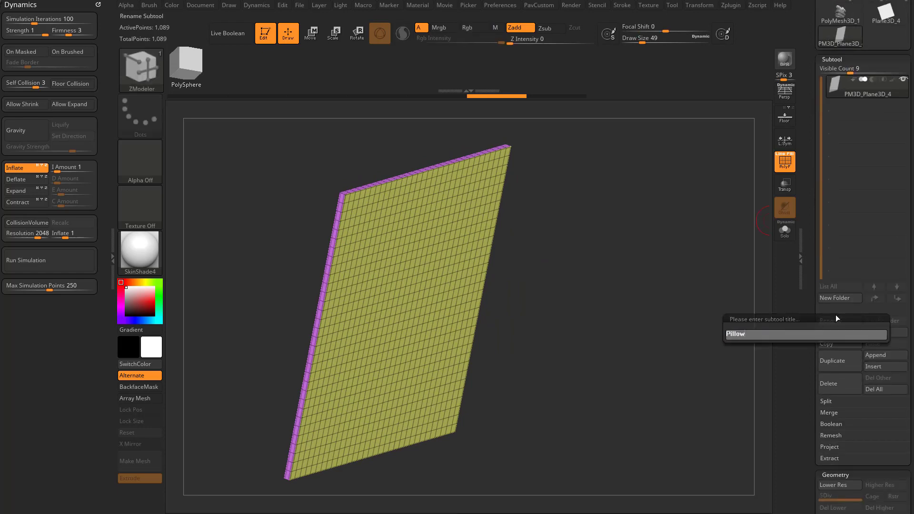
key(Return)
scroll(823, 290, up, 5)
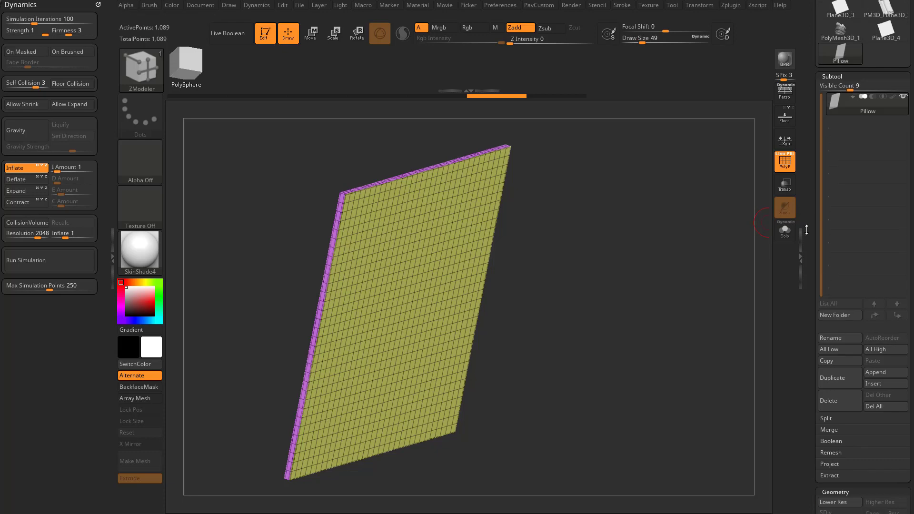
Clear the canvas and draw a PolyMesh3D star, then put it in Edit mode.
click(265, 35)
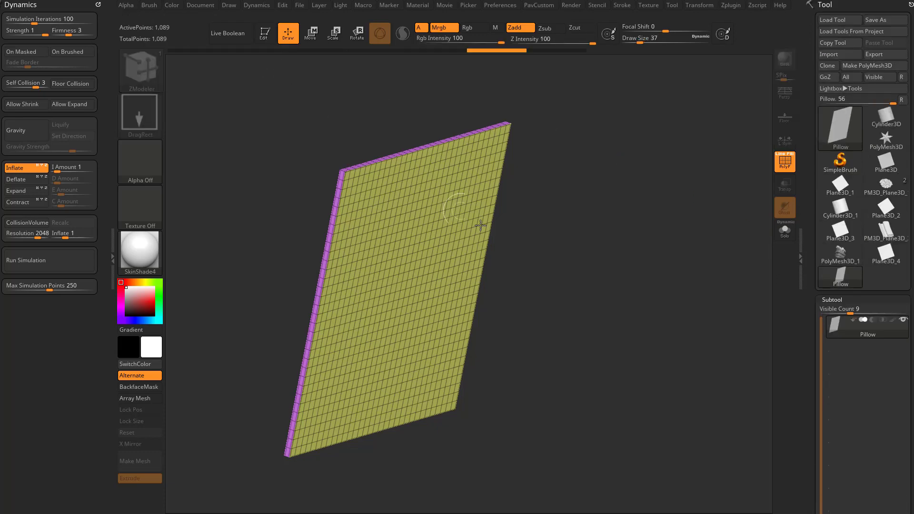
key(ctrl+n)
click(847, 166)
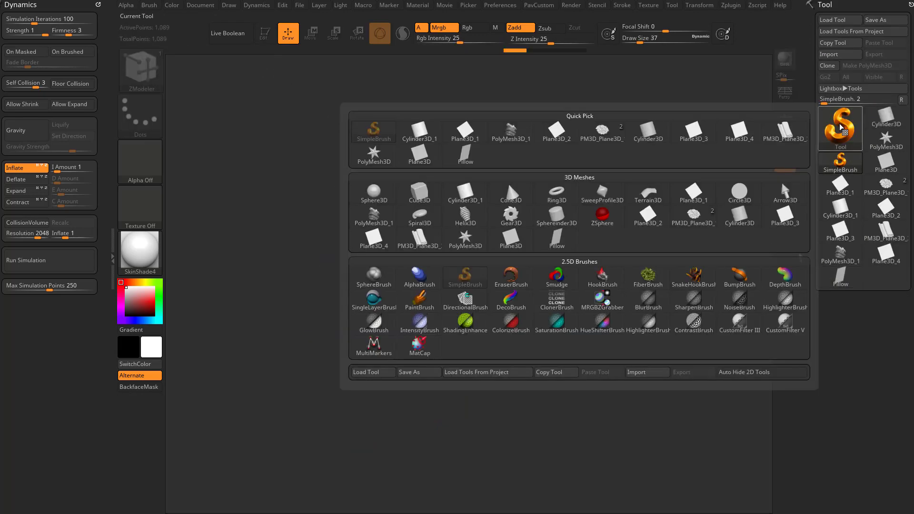
click(374, 152)
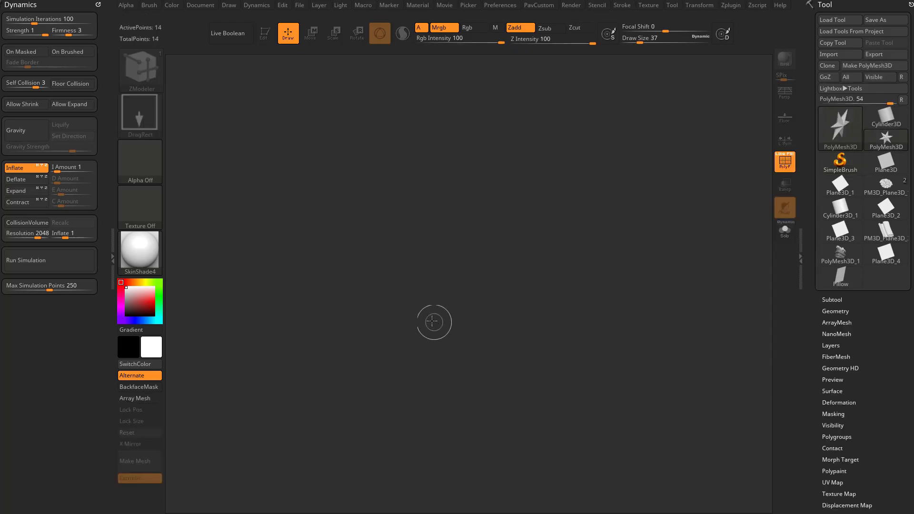
drag(420, 300, 422, 348)
key(t)
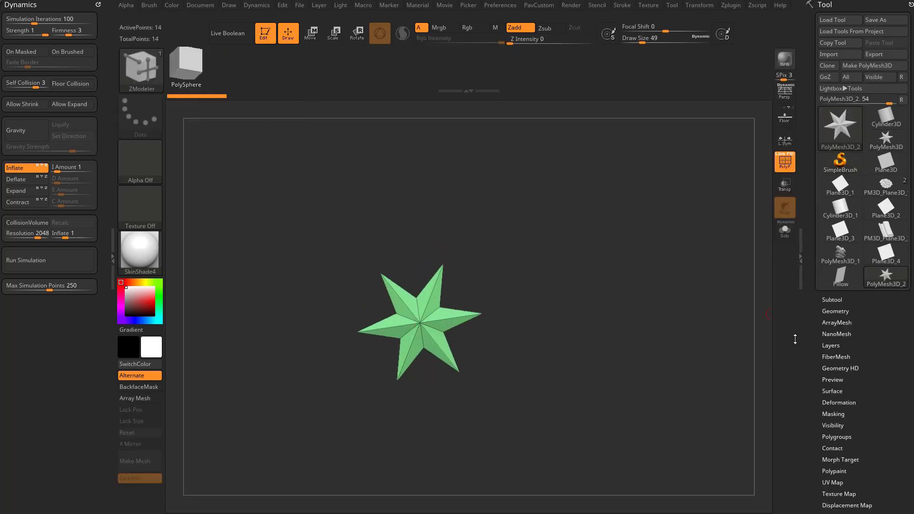
Initialize the star as a QGrid with X, Y and Z Res all set to 1.
drag(812, 351, 813, 266)
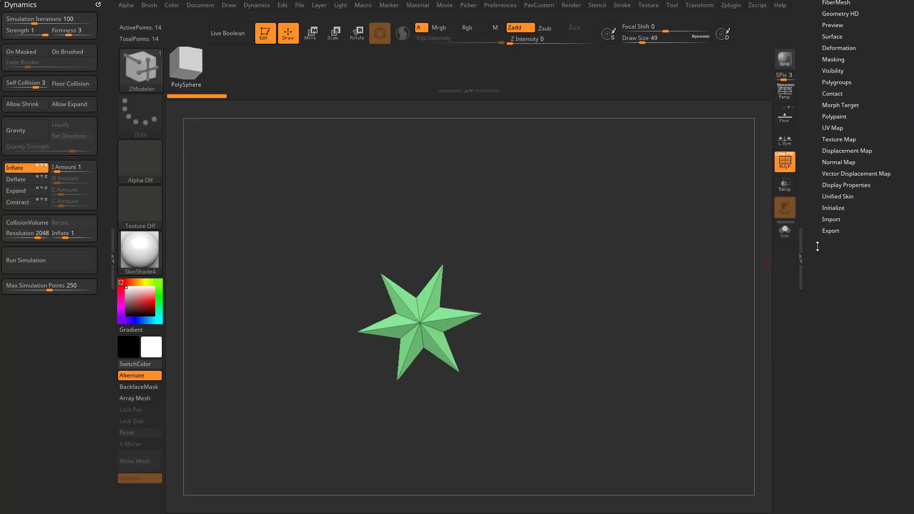
key(shift)
shift+click(833, 208)
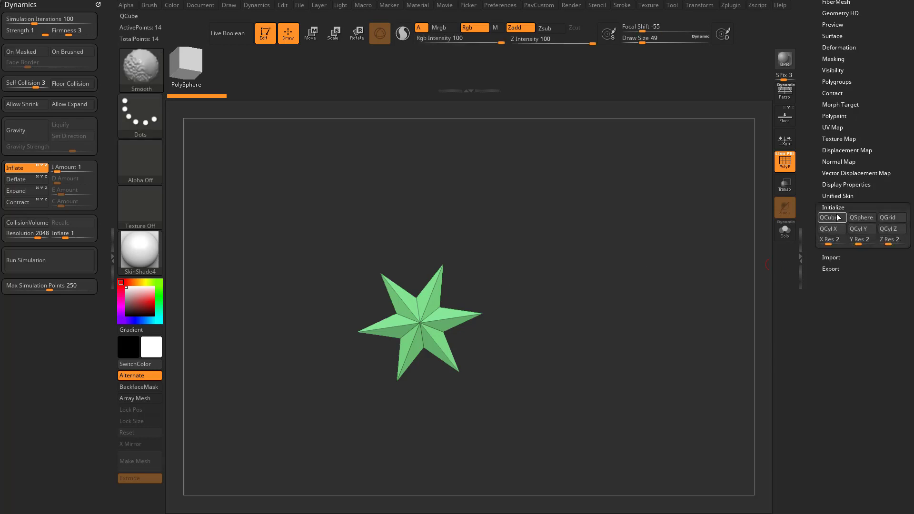
click(829, 240)
text(1)
click(861, 241)
text(1)
click(887, 241)
text(1)
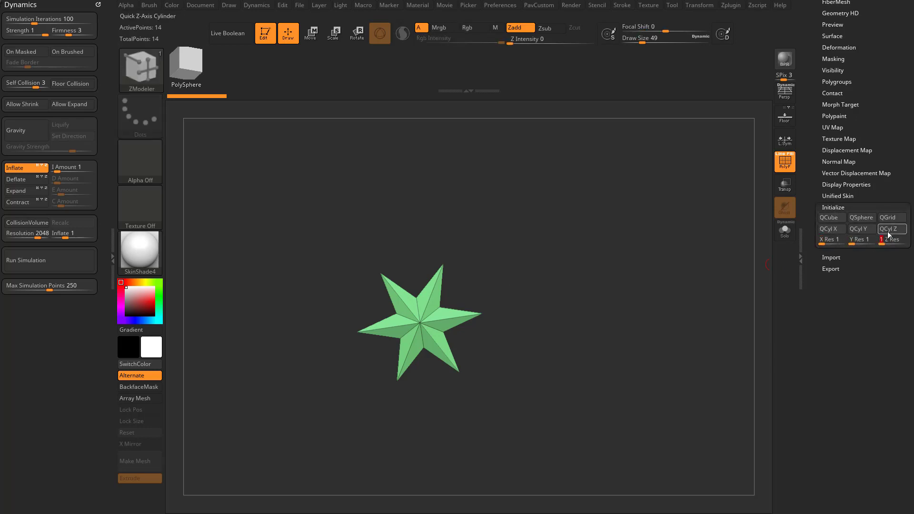
click(889, 219)
shift+drag(614, 285, 594, 265)
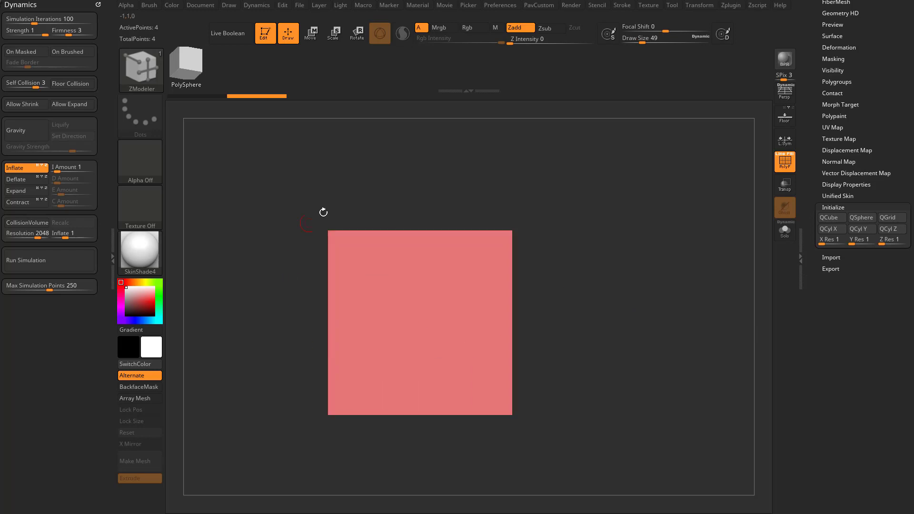
mouse_move(464, 415)
mouse_down()
mouse_move(628, 260)
mouse_move(516, 306)
mouse_up()
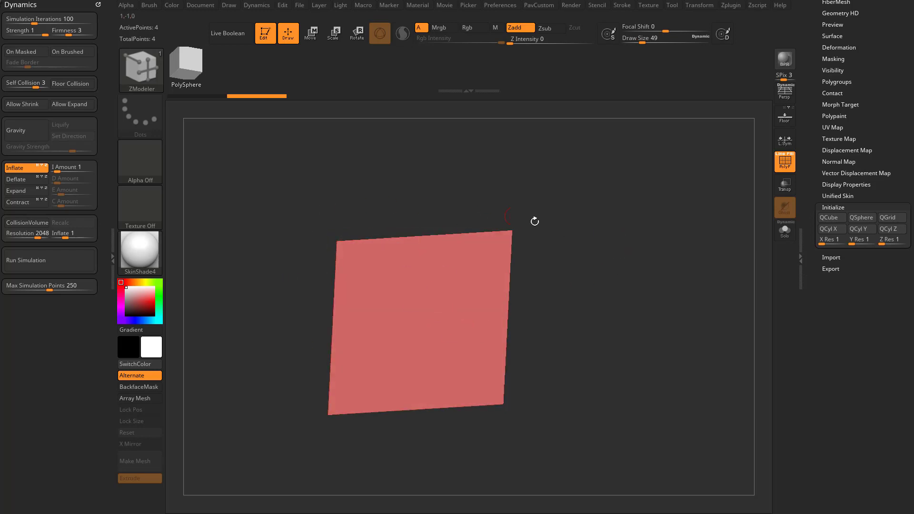
key(s)
mouse_move(659, 258)
shift+mouse_down()
mouse_move(638, 253)
mouse_move(628, 265)
mouse_move(753, 224)
shift+mouse_up()
Append an Arrow3D as a second subtool to the single-polygon grid.
drag(809, 175, 814, 317)
shift+click(830, 299)
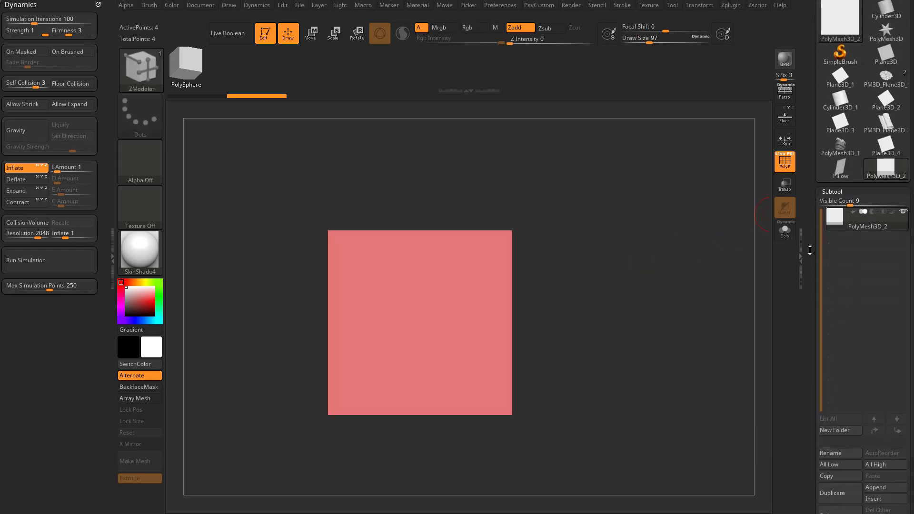
click(873, 395)
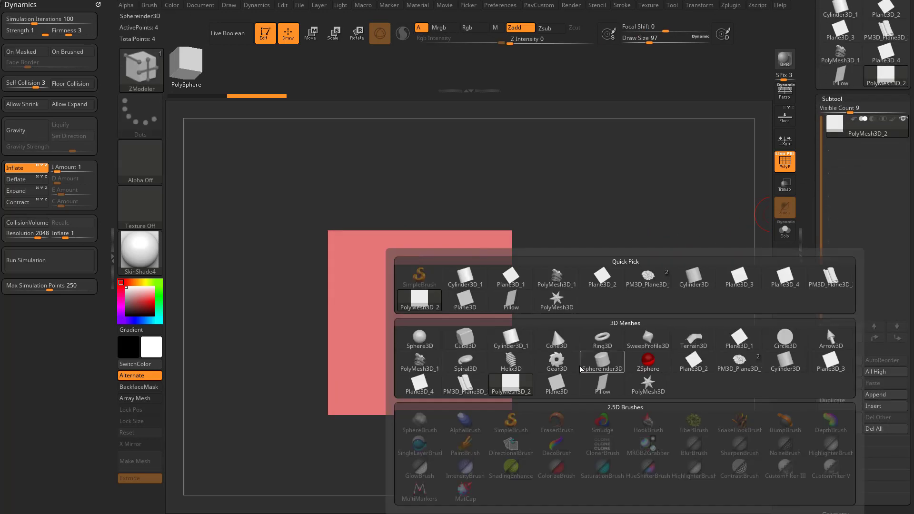
mouse_move(615, 381)
click(824, 341)
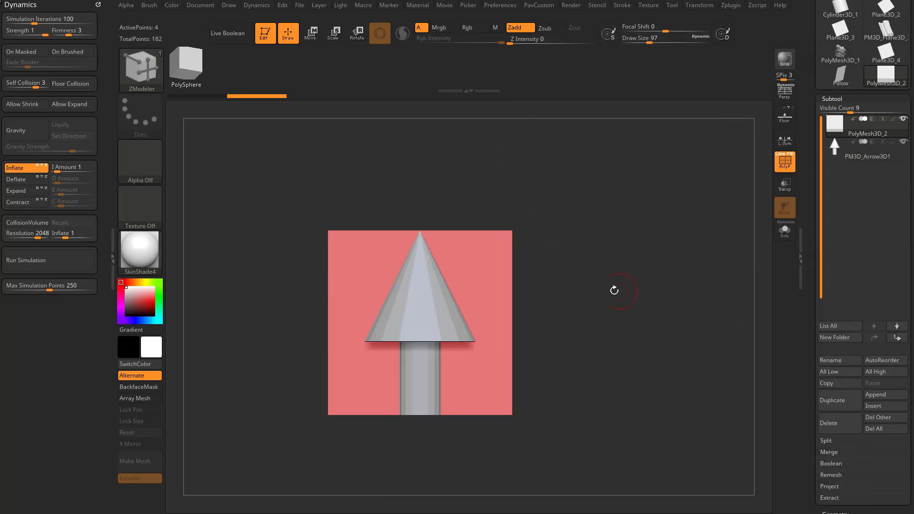
Select the arrow subtool, activate the Move gizmo and try rotating the arrow.
click(842, 159)
key(w)
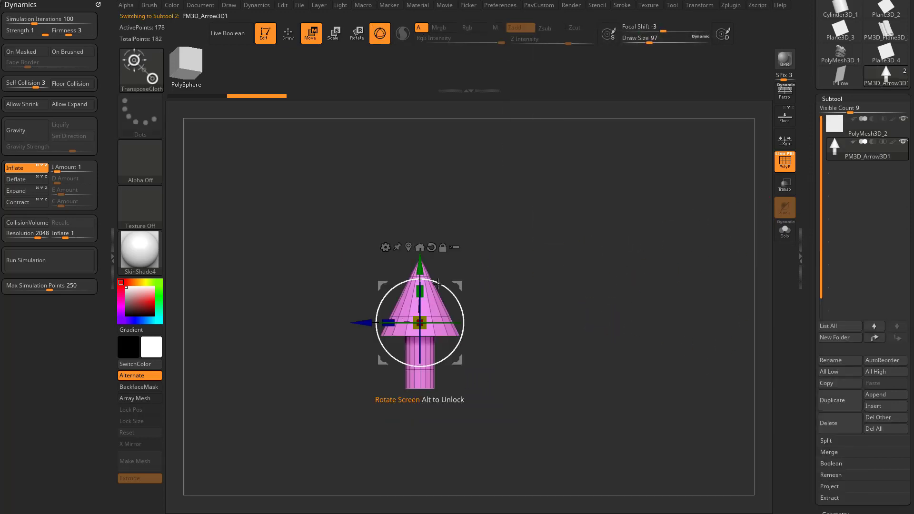
mouse_move(445, 285)
mouse_down()
mouse_move(412, 279)
mouse_move(384, 294)
mouse_move(438, 286)
mouse_up()
key(ctrl+z)
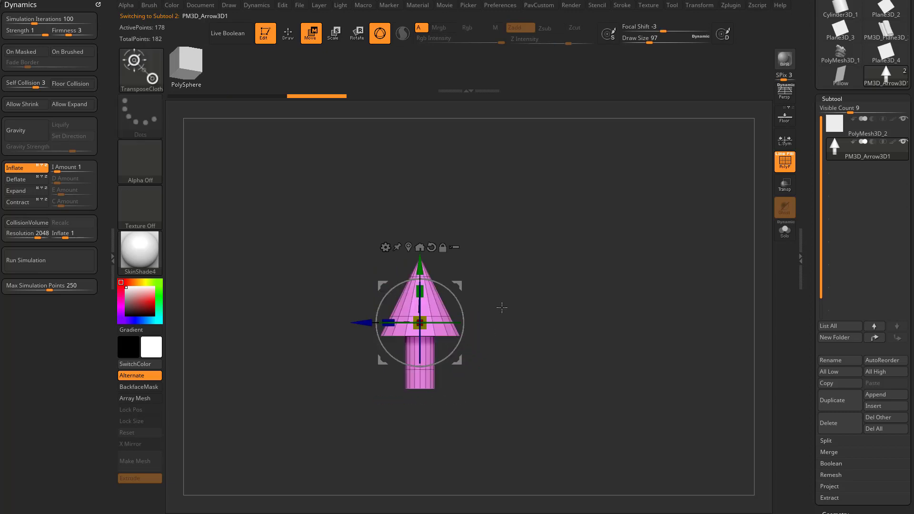
Switch the gizmo brush from TransposeCloth to Transpose and rotate the arrow perpendicular to the flat polygon.
key(b)
key(t)
key(r)
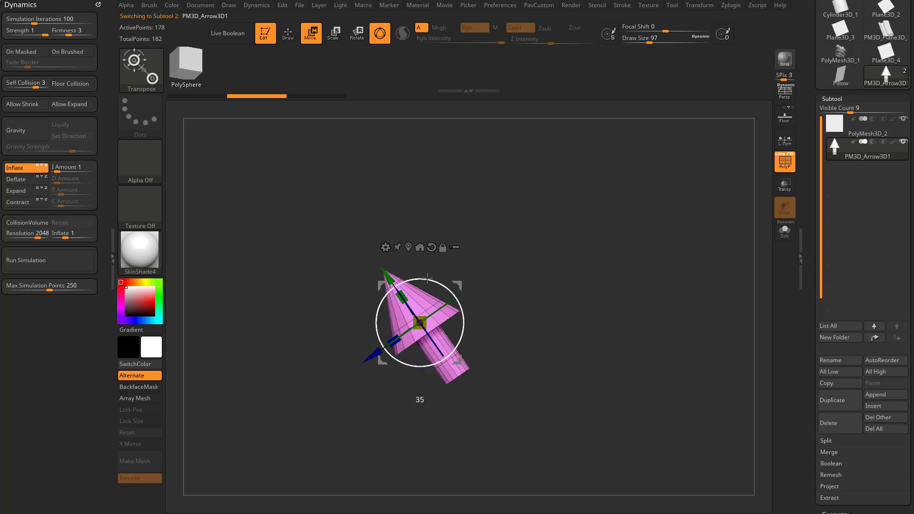
shift+drag(384, 284, 385, 285)
drag(553, 275, 566, 296)
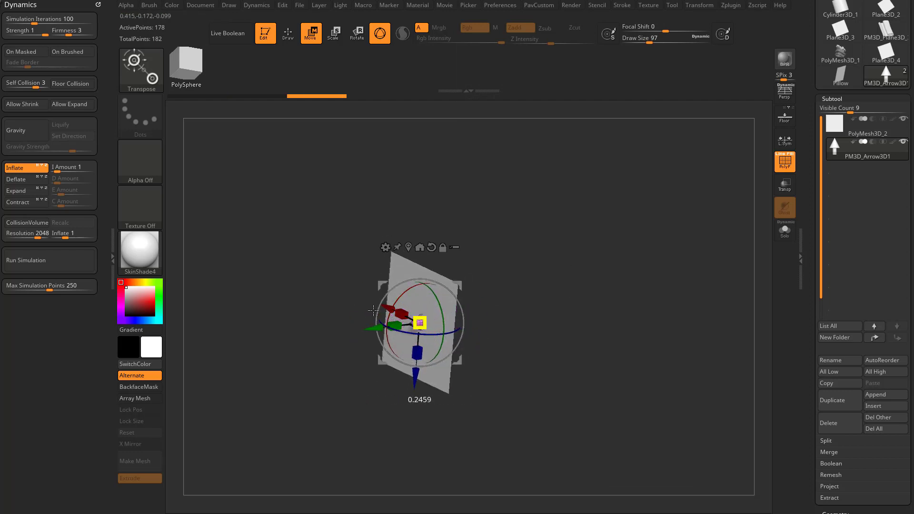
Position the arrow so it projects outward from the polygon's face, and return to Draw mode.
drag(373, 310, 372, 312)
drag(375, 328, 329, 333)
shift+drag(459, 289, 491, 300)
mouse_move(495, 262)
ctrl+mouse_down()
mouse_move(466, 308)
mouse_move(392, 380)
ctrl+mouse_up()
mouse_move(528, 243)
mouse_down()
mouse_move(537, 305)
mouse_move(522, 315)
mouse_up()
drag(328, 338, 390, 344)
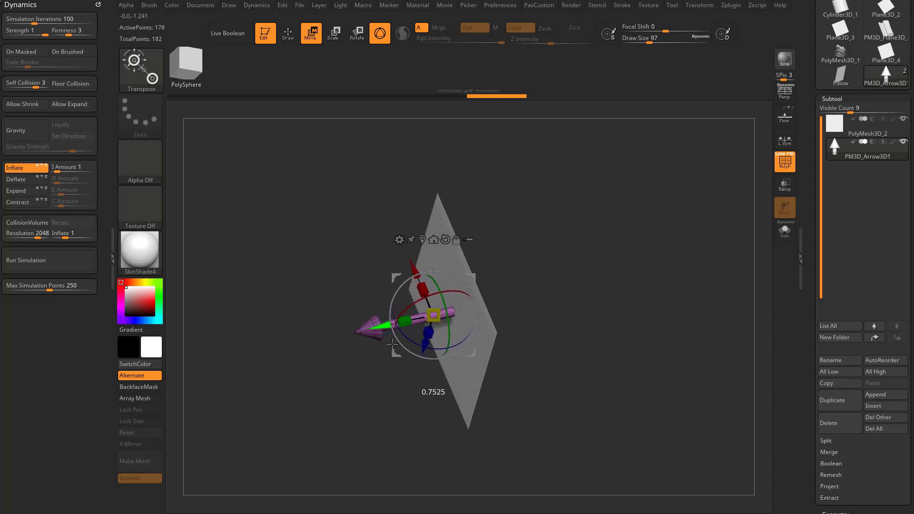
key(q)
mouse_move(599, 312)
mouse_down()
mouse_move(606, 288)
mouse_move(623, 312)
mouse_move(613, 322)
mouse_move(613, 308)
mouse_up()
drag(485, 295, 506, 289)
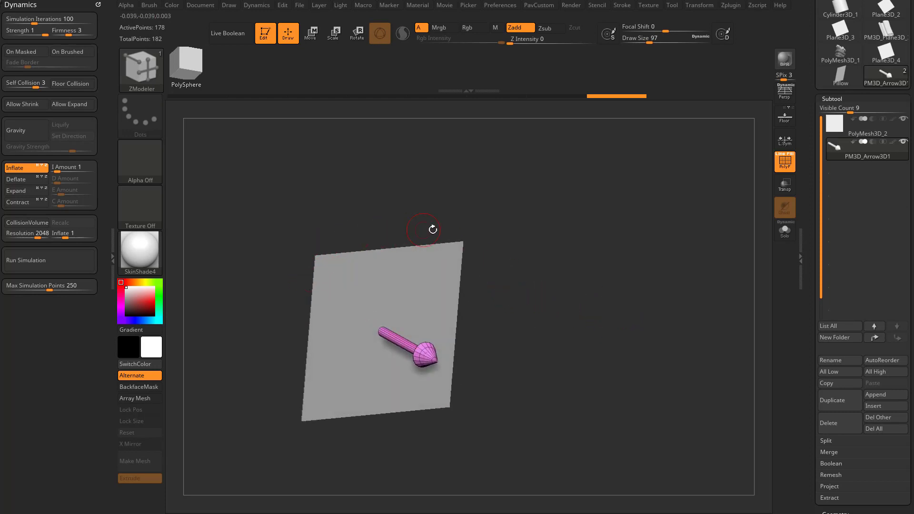
drag(507, 262, 481, 314)
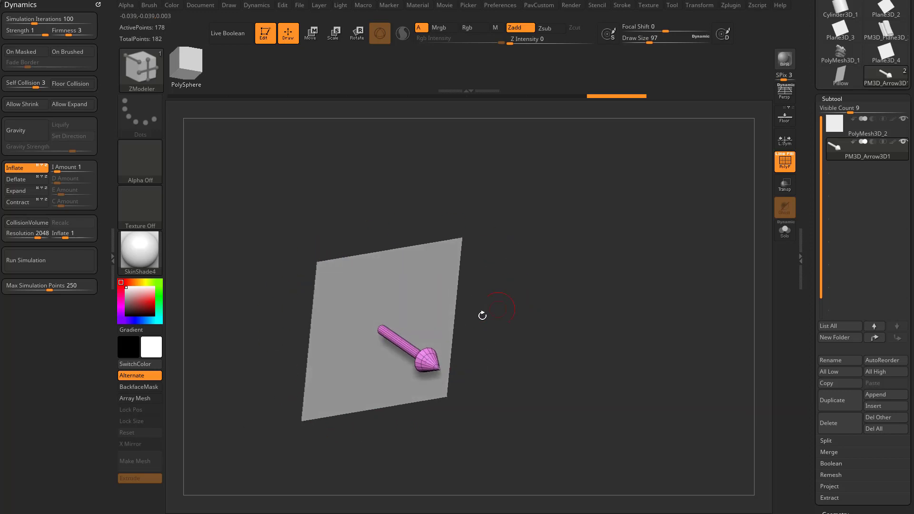
Select the single-polygon subtool and merge the arrow subtool below into it.
click(854, 132)
scroll(826, 332, down, 3)
key(shift)
click(826, 332)
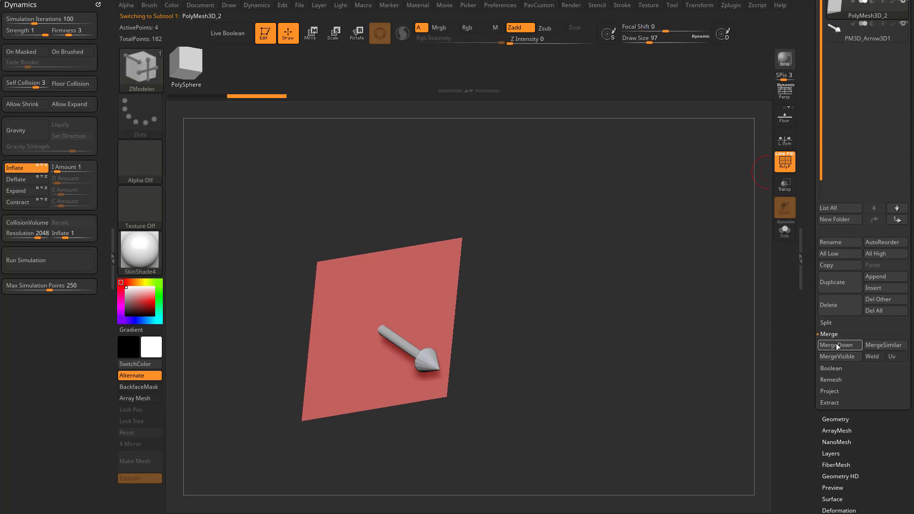
click(835, 344)
click(809, 365)
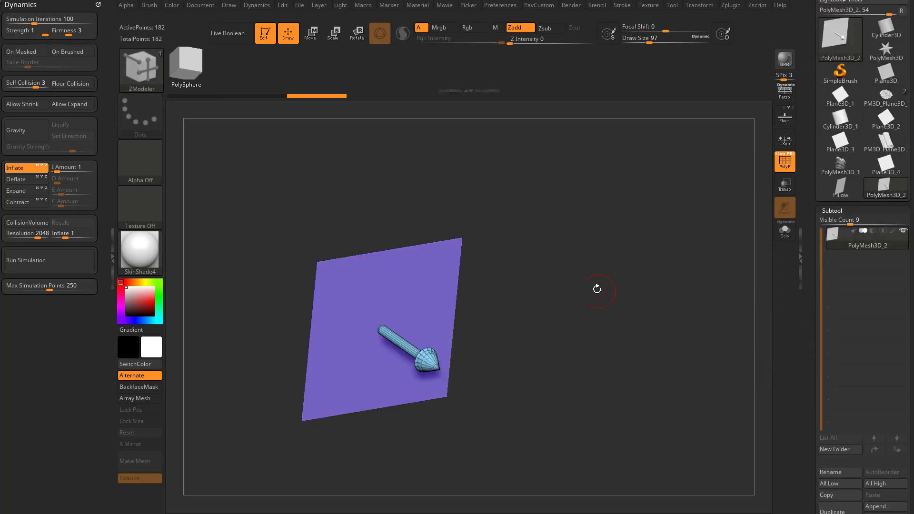
Switch to the Pillow tool, turn on MicroPoly and choose the Chainmail02 mesh.
drag(595, 286, 421, 257)
drag(813, 267, 807, 312)
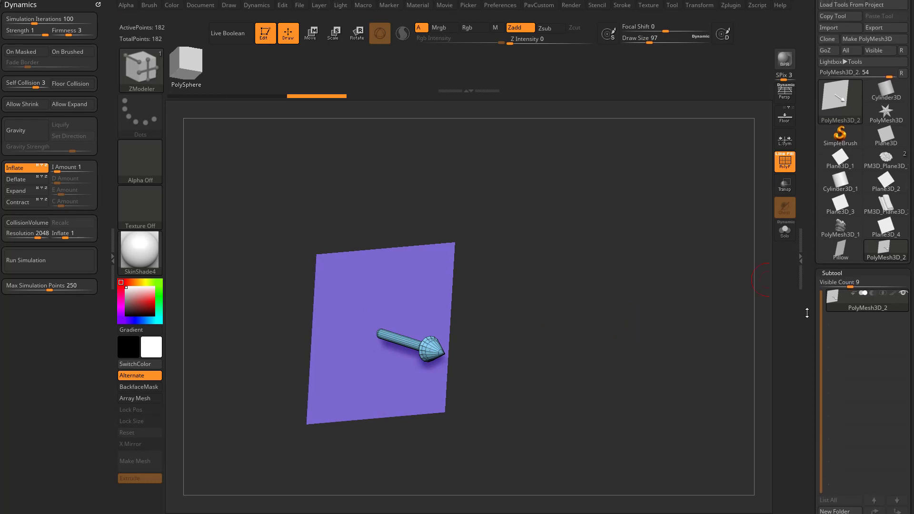
drag(627, 296, 307, 298)
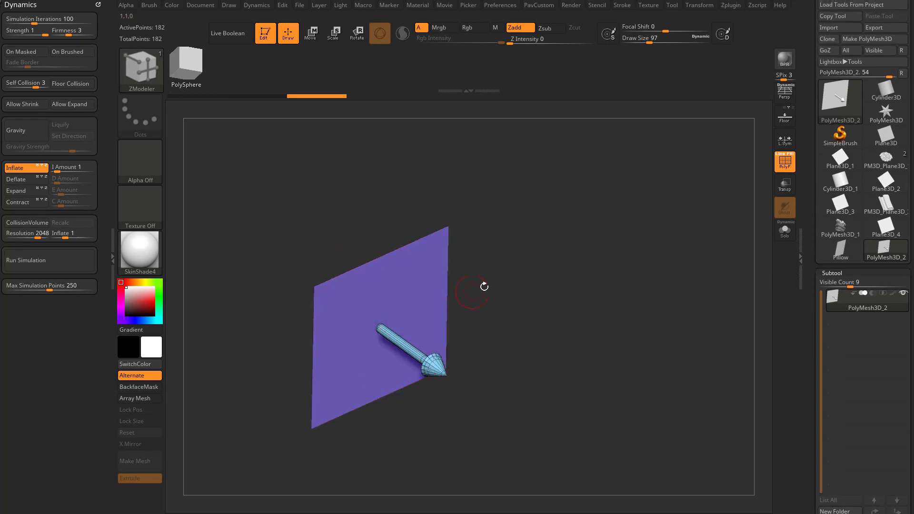
drag(484, 286, 378, 324)
drag(530, 369, 686, 237)
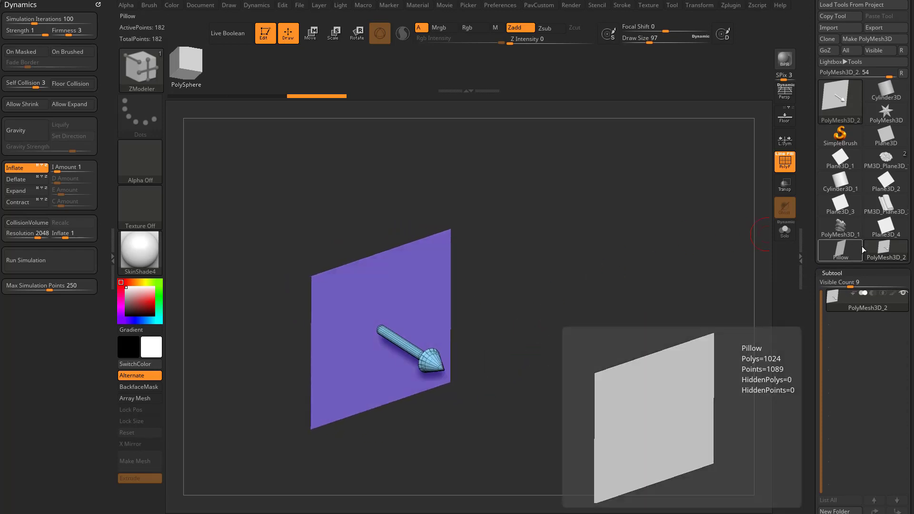
click(860, 248)
drag(813, 305, 813, 194)
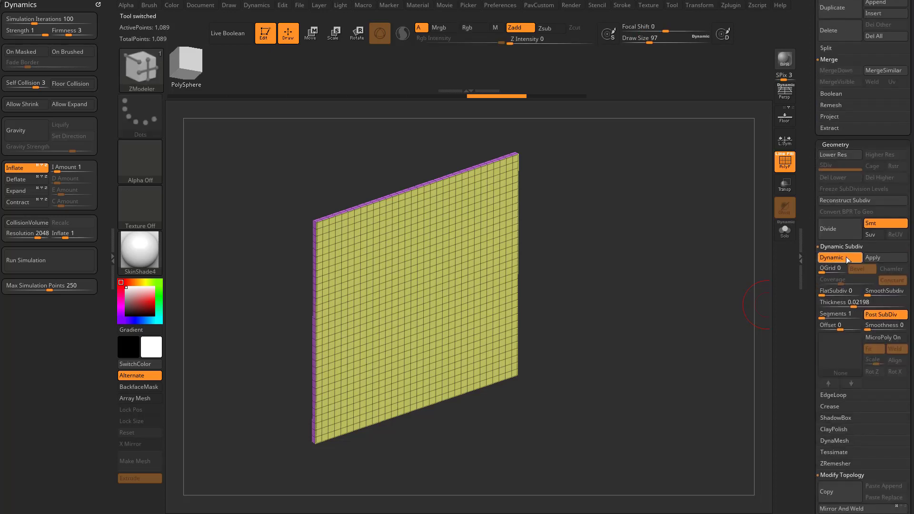
click(856, 356)
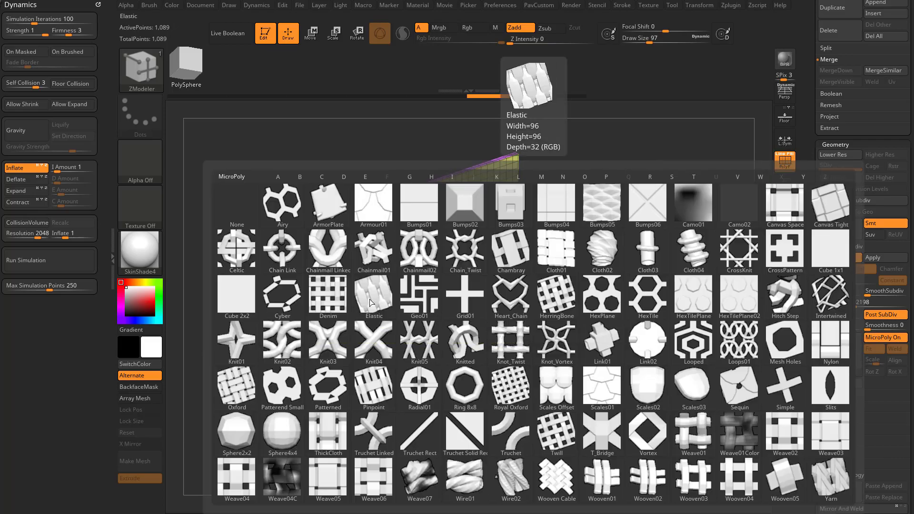
click(421, 259)
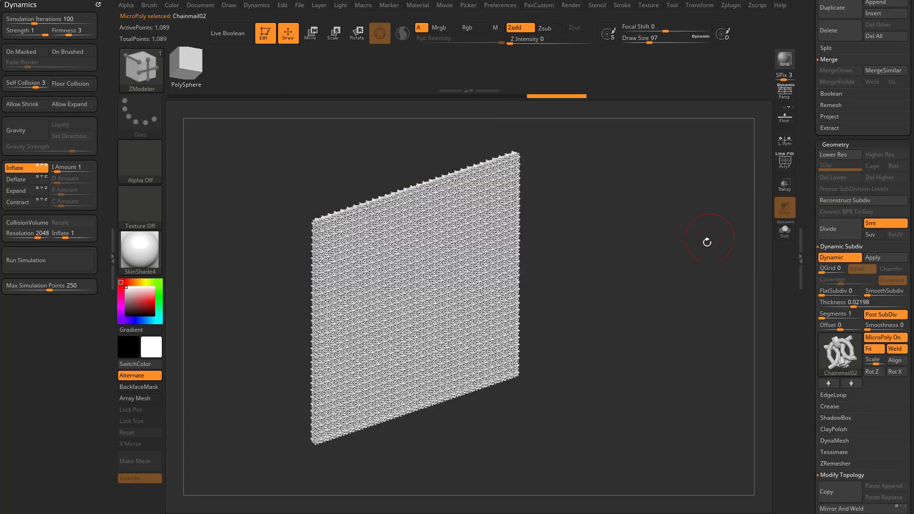
Try crumpling the chainmail plane with the ClothHook brush, undo the deformation and reduce the brush size.
drag(707, 242, 496, 324)
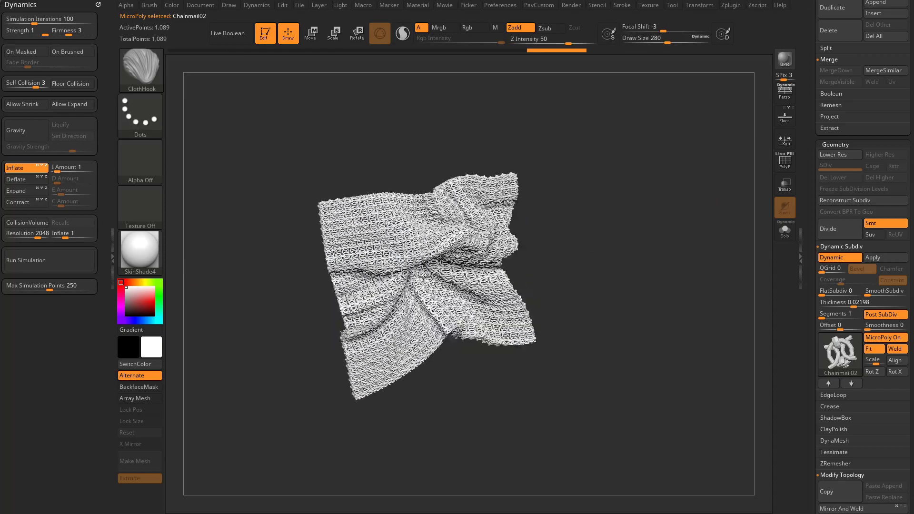
key(ctrl+z)
key(s)
drag(617, 295, 601, 293)
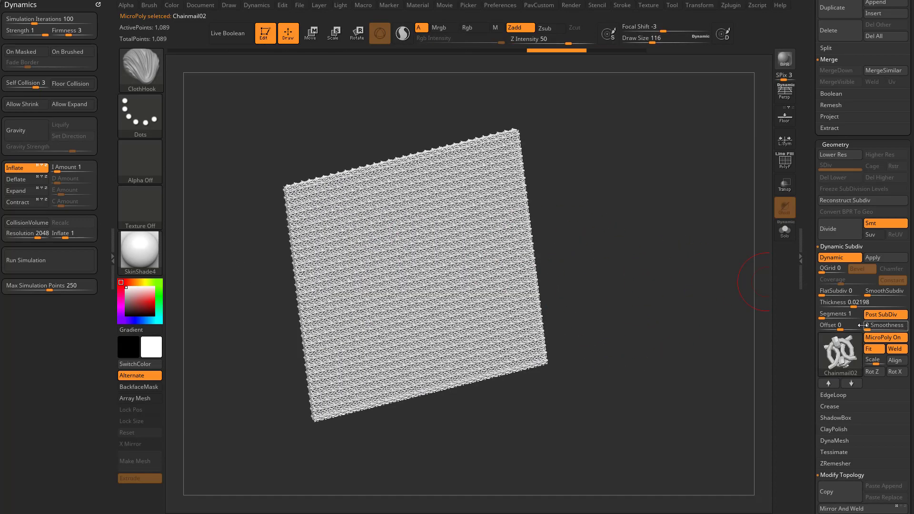
Replace the MicroPoly mesh with PolyMesh3D_2, set the dynamic Thickness to 0 and display the polyframe.
click(842, 353)
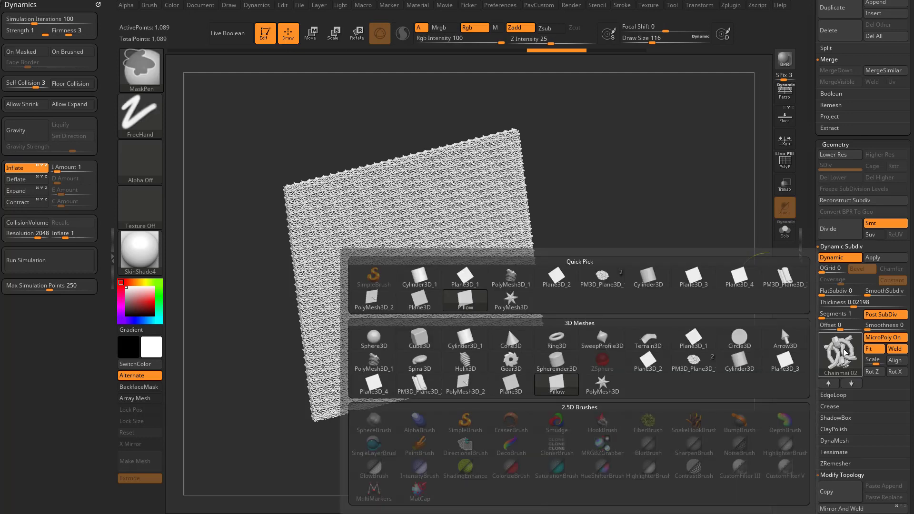
click(474, 384)
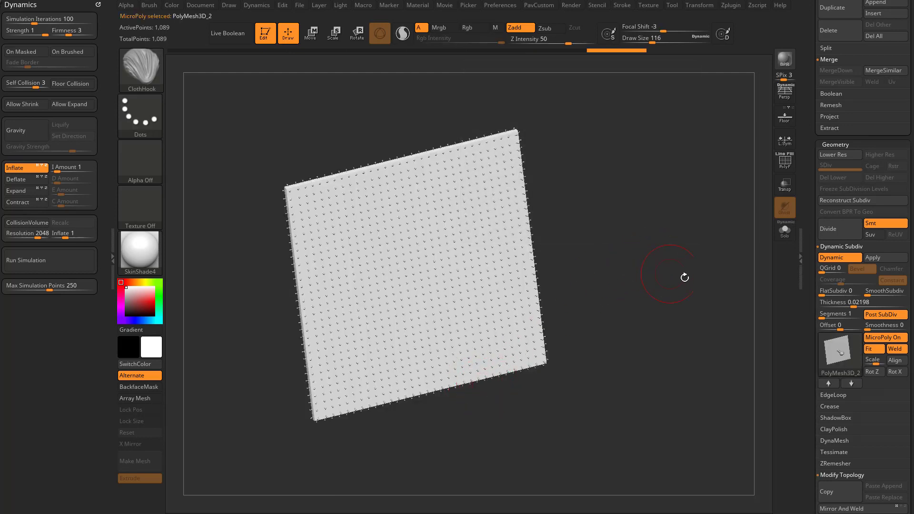
drag(828, 304, 814, 304)
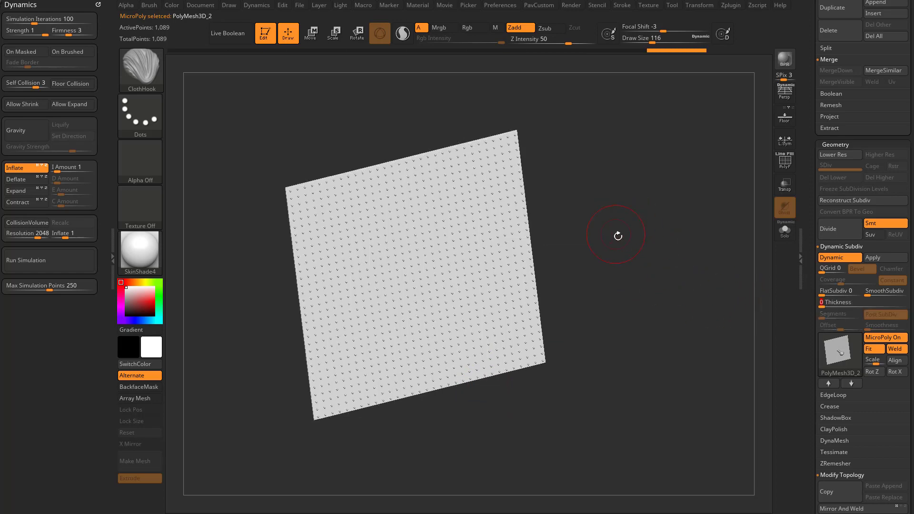
drag(663, 252, 718, 251)
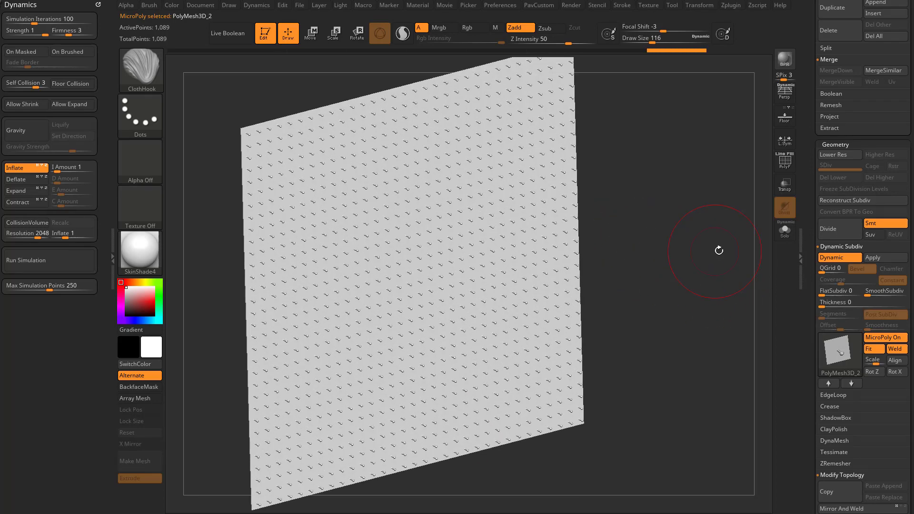
click(784, 162)
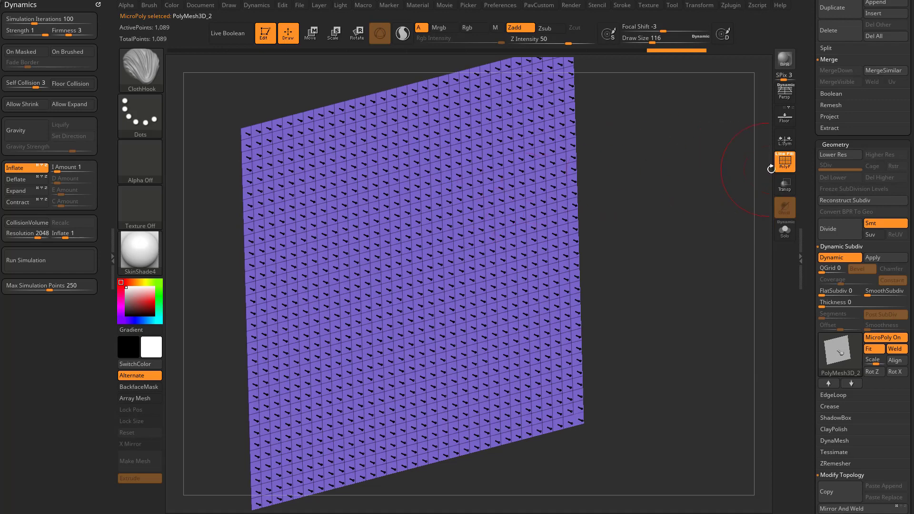
Run the Inflate simulation on the flat plane of arrows and undo the resulting movement.
mouse_move(656, 202)
mouse_down()
mouse_move(669, 198)
mouse_move(658, 211)
mouse_move(673, 219)
mouse_move(638, 231)
mouse_move(636, 216)
mouse_move(646, 236)
mouse_up()
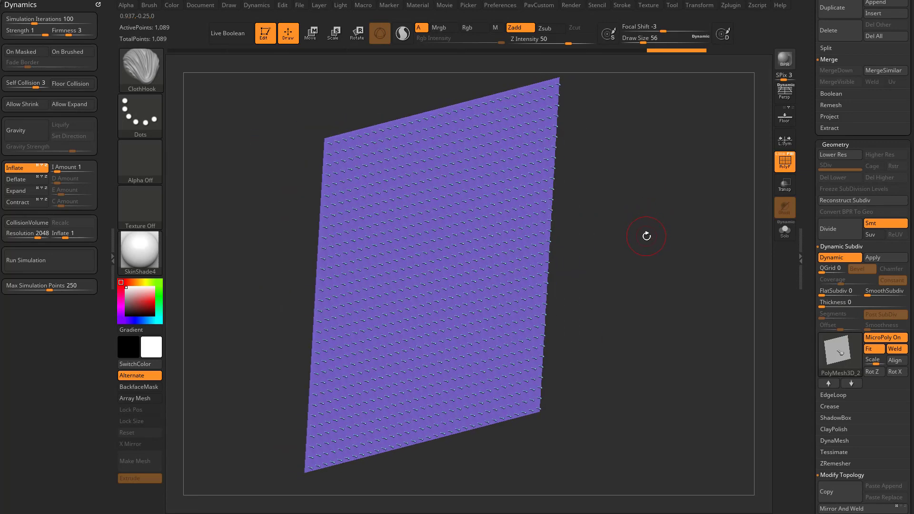
mouse_move(595, 195)
mouse_down()
mouse_move(656, 199)
mouse_move(642, 214)
mouse_move(528, 209)
mouse_move(578, 192)
mouse_up()
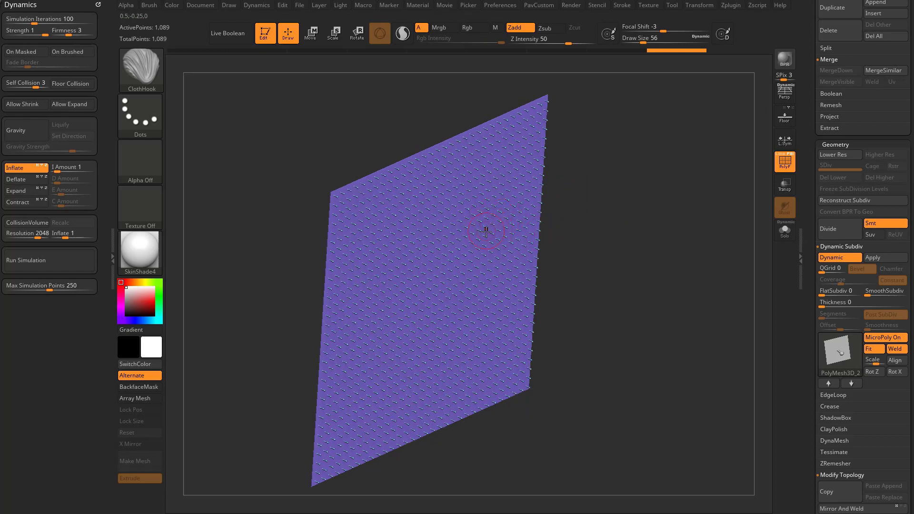
drag(595, 230, 590, 213)
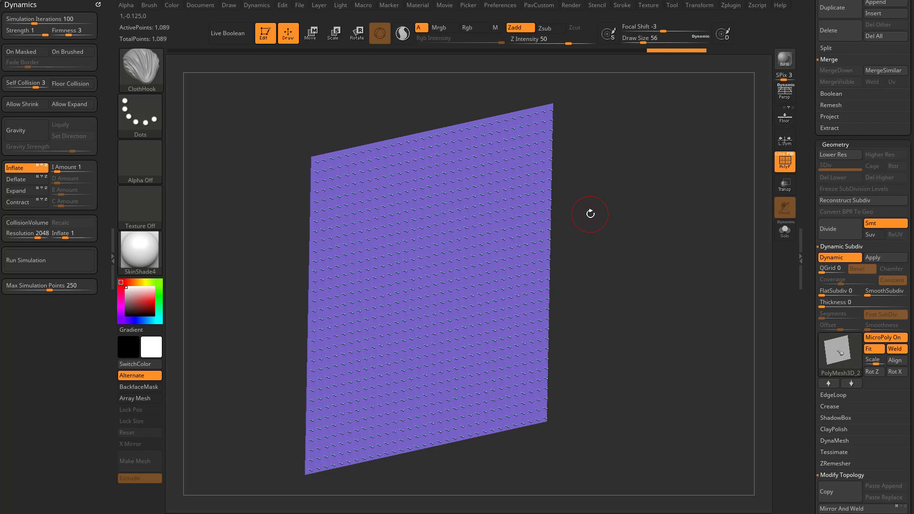
drag(590, 214, 617, 256)
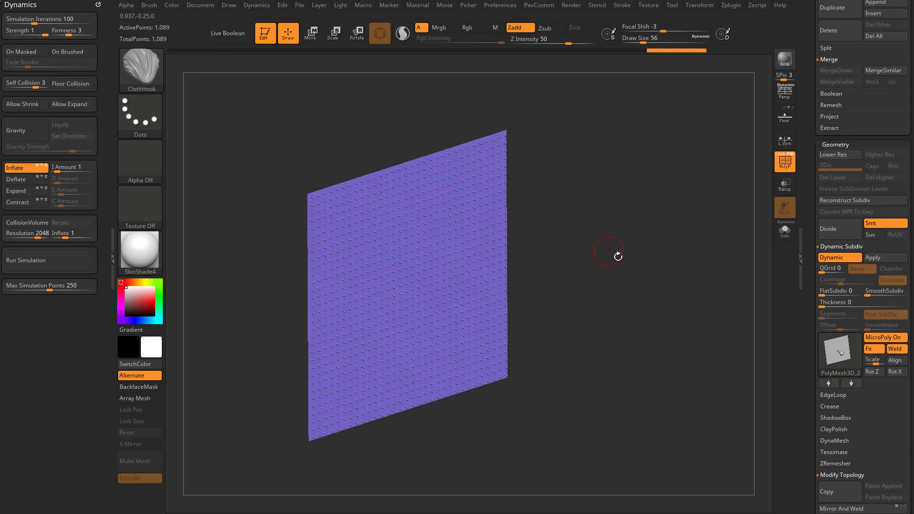
click(67, 260)
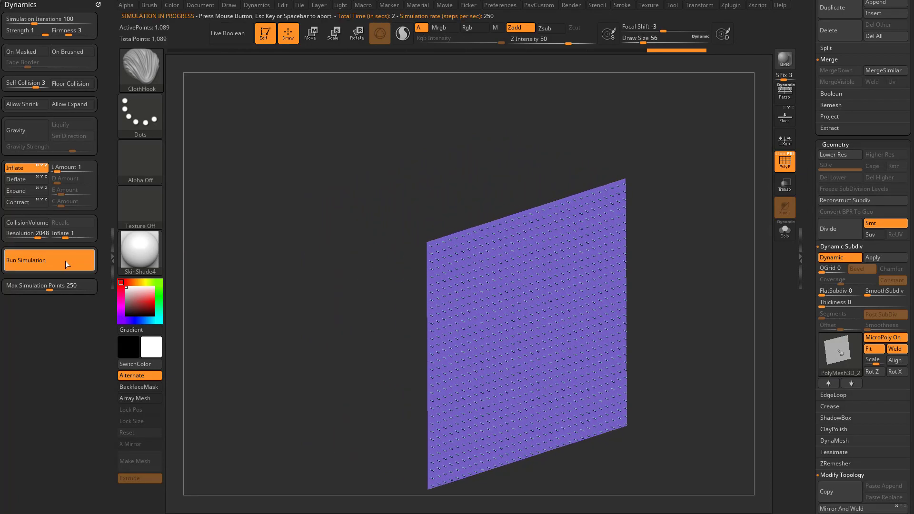
key(ctrl)
key(ctrl+z)
Use the Move brush at Draw Size 234 to push folds into the upper part and edges of the plane.
key(s)
mouse_move(532, 258)
mouse_down()
mouse_move(552, 258)
mouse_move(434, 243)
mouse_up()
key(b)
key(m)
key(v)
drag(338, 302, 389, 325)
mouse_move(403, 283)
mouse_down()
mouse_move(370, 221)
mouse_move(367, 275)
mouse_up()
drag(568, 248, 591, 246)
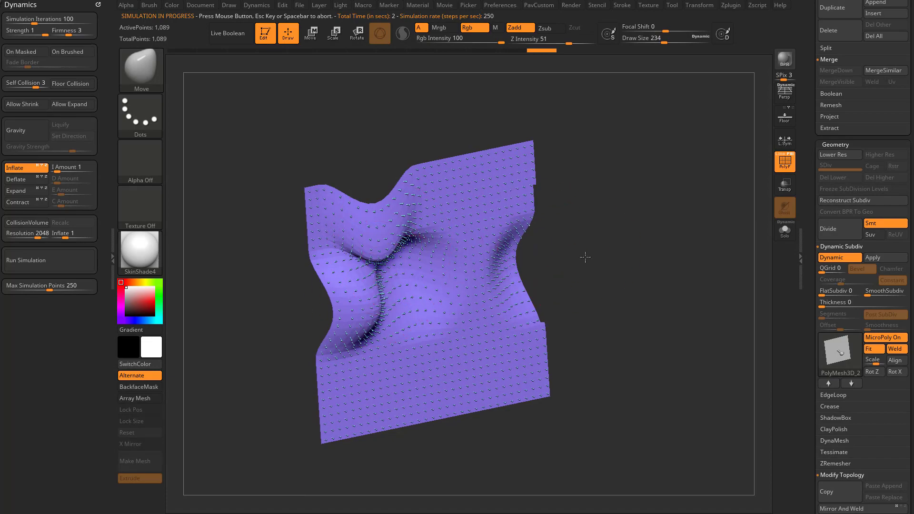
Run the Inflate simulation on the folded plane, and switch to Deflate for a comparison run.
click(51, 258)
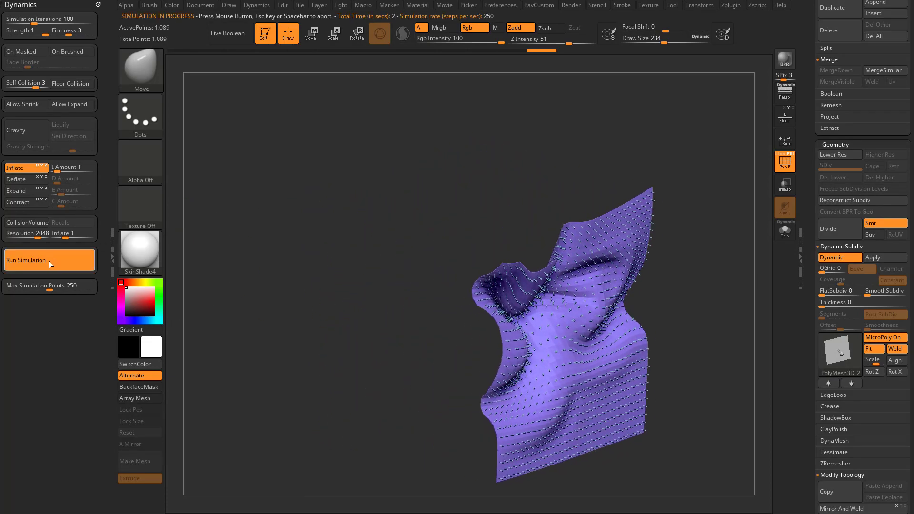
drag(506, 350, 495, 306)
click(21, 179)
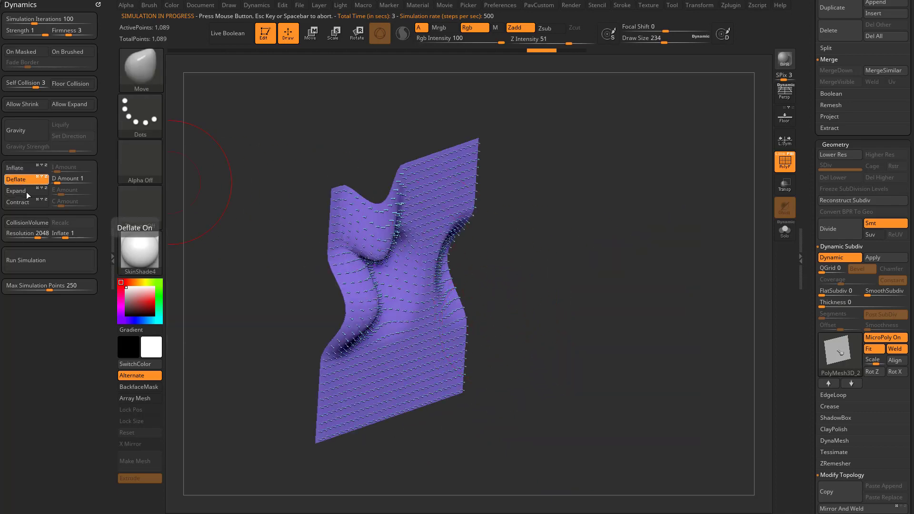
click(46, 257)
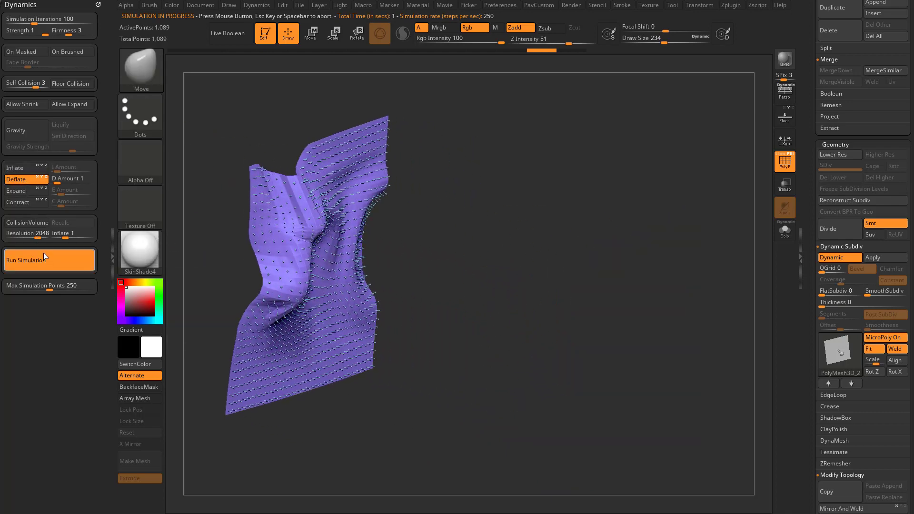
drag(644, 284, 627, 284)
Undo the simulation and the Move brush folds, and run the Deflate simulation on the flat plane.
key(ctrl+z)
key(ctrl+z)
key(ctrl+z)
key(ctrl+z)
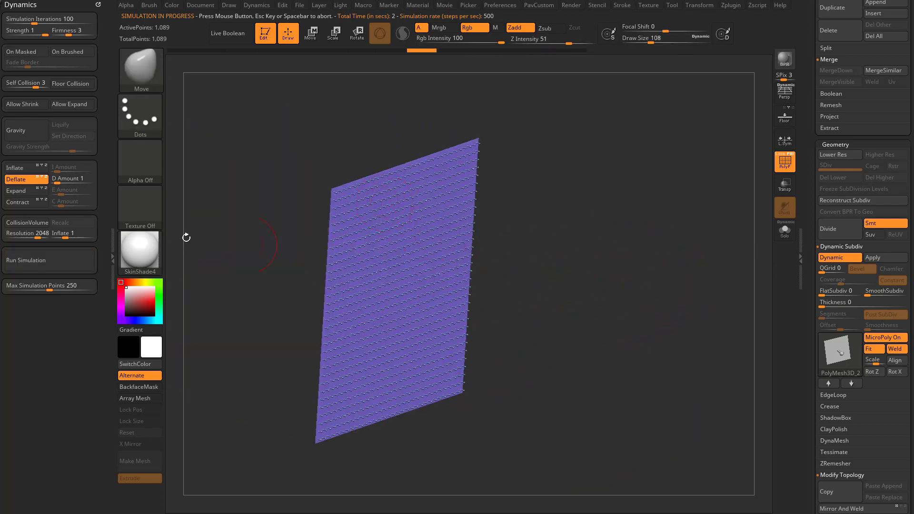
click(63, 262)
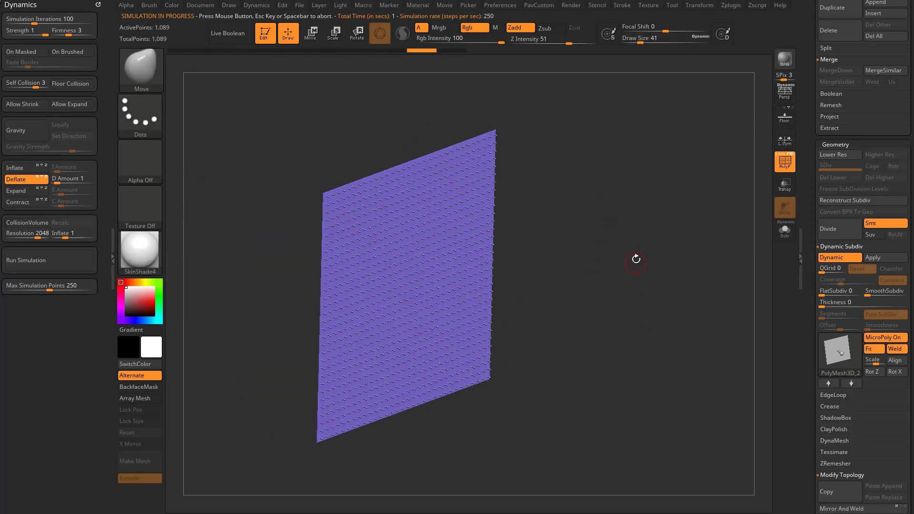
Turn off MicroPoly, display the wireframe and set the plane's dynamic Thickness to 0.01612.
click(878, 342)
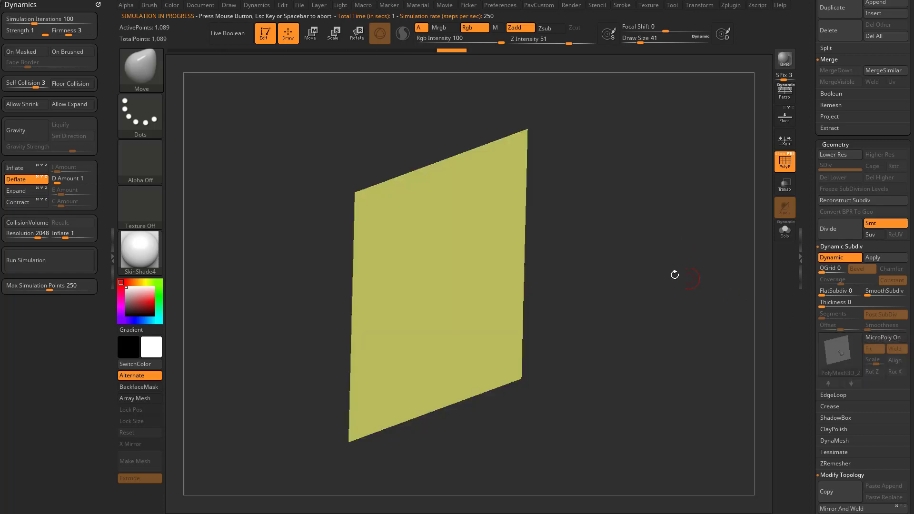
click(784, 158)
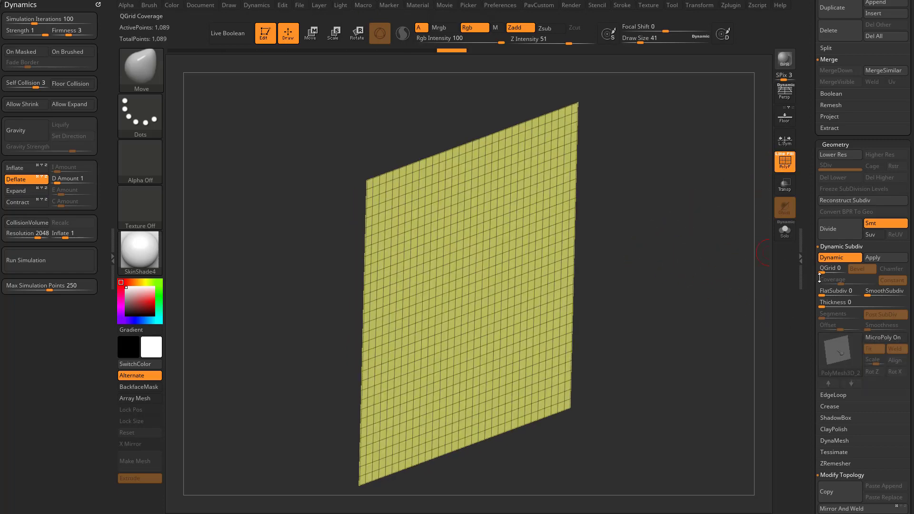
drag(833, 302, 854, 303)
drag(709, 274, 744, 298)
drag(856, 304, 848, 303)
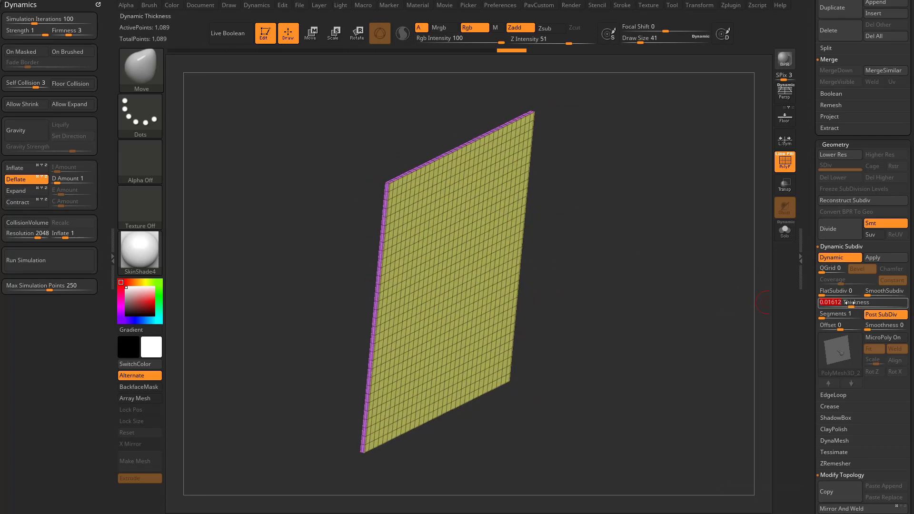
Enlarge the Move brush to a Draw Size of about 158 and try denting the middle of the thickened plane.
drag(577, 290, 607, 319)
mouse_move(338, 253)
mouse_down()
mouse_move(530, 259)
mouse_move(358, 214)
mouse_move(392, 198)
mouse_move(504, 224)
mouse_up()
key(s)
drag(497, 224, 514, 224)
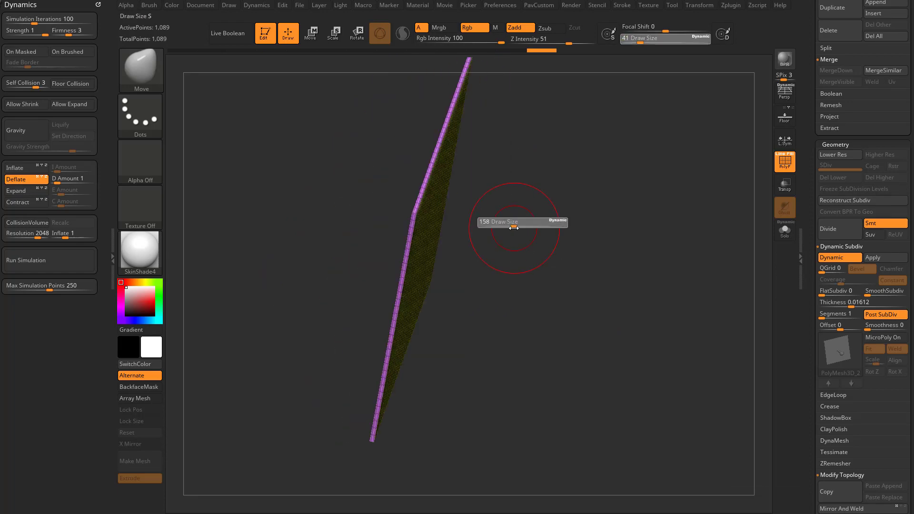
drag(428, 229, 463, 233)
drag(542, 242, 487, 237)
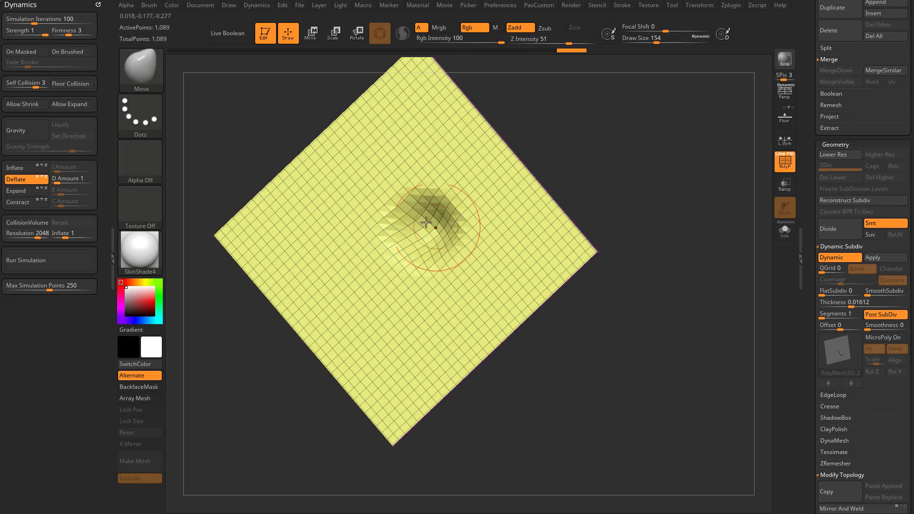
mouse_move(620, 269)
mouse_down()
mouse_move(593, 290)
mouse_move(609, 280)
mouse_move(512, 247)
mouse_move(430, 253)
mouse_move(634, 236)
mouse_move(636, 251)
mouse_move(527, 222)
mouse_move(602, 261)
mouse_up()
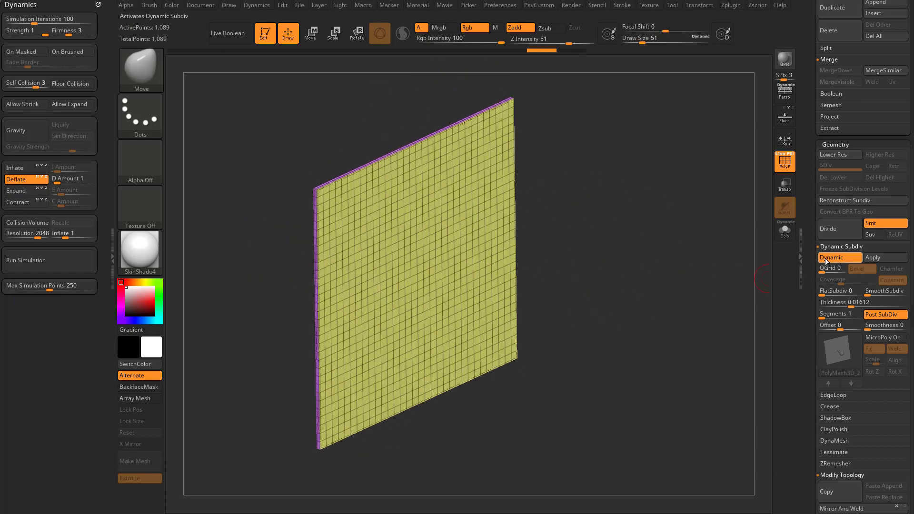
Apply the dynamic thickness to the plane so it becomes real geometry, and check its edges.
click(880, 258)
drag(578, 206, 633, 256)
drag(587, 234, 460, 256)
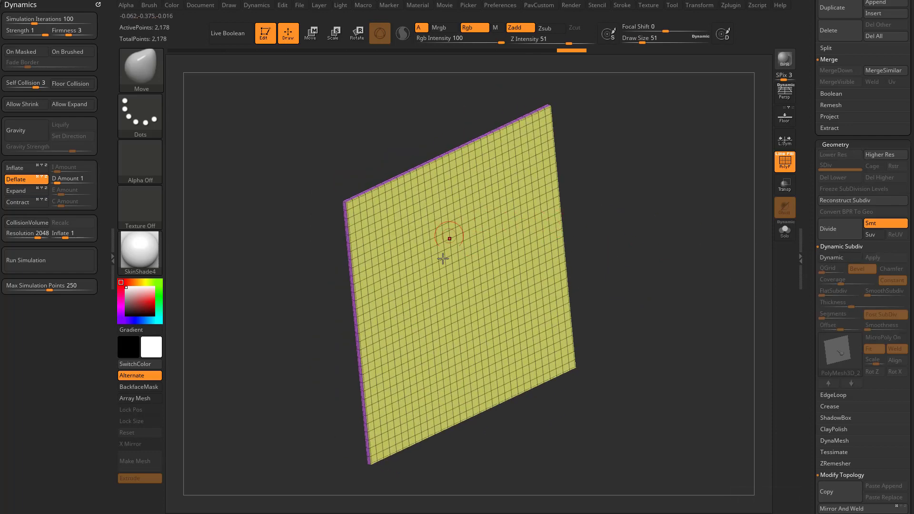
drag(571, 259, 659, 258)
mouse_move(586, 260)
mouse_down()
mouse_move(598, 243)
mouse_move(593, 261)
mouse_move(591, 251)
mouse_up()
drag(542, 275, 357, 178)
Switch the simulation to Inflate and run it on the thickened plane to form a pillow.
click(30, 169)
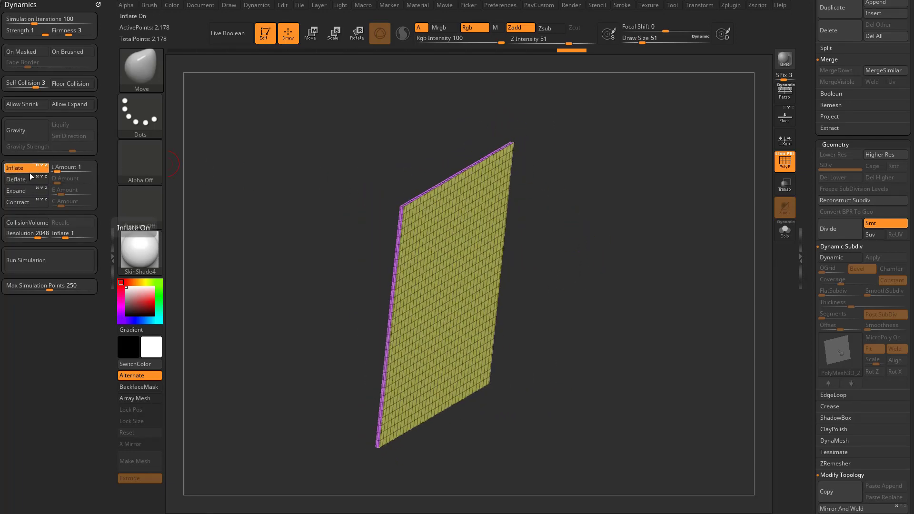
click(40, 260)
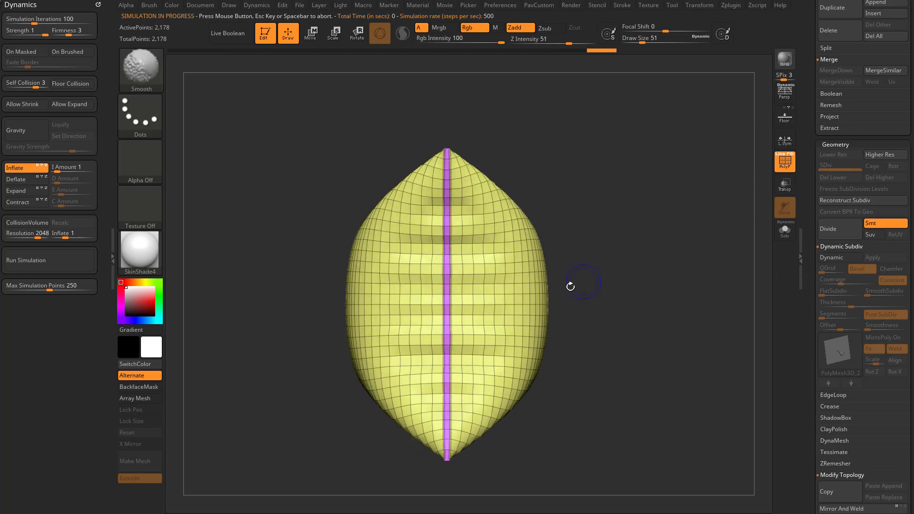
drag(587, 276, 542, 288)
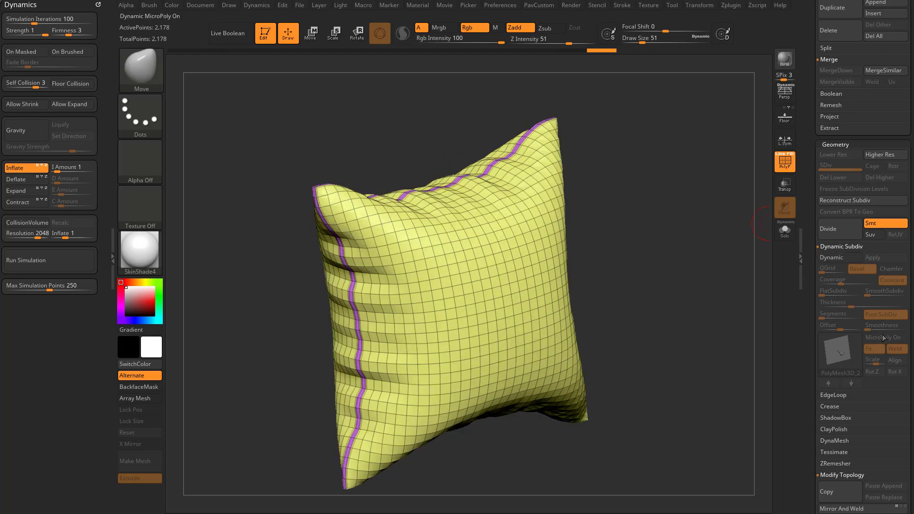
Activate Dynamic Subdiv with the arrow MicroPoly on the pillow and run the Inflate simulation again.
key(d)
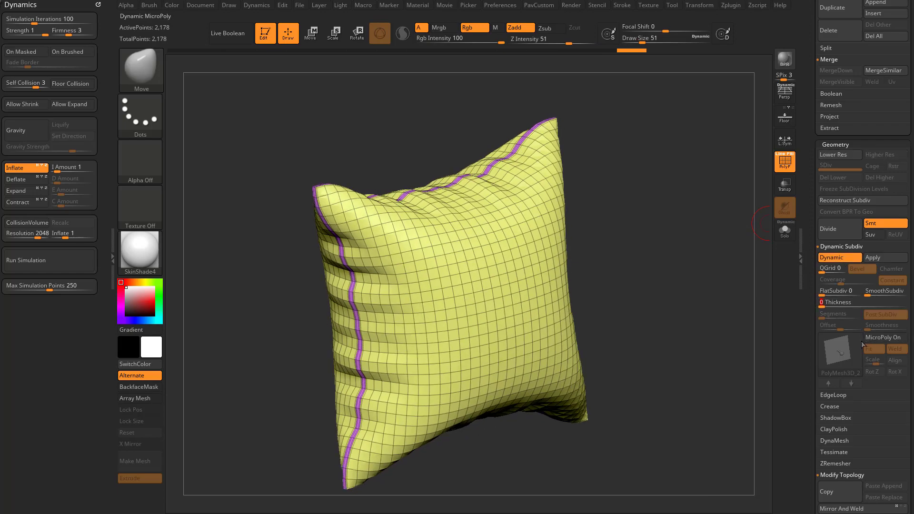
click(863, 344)
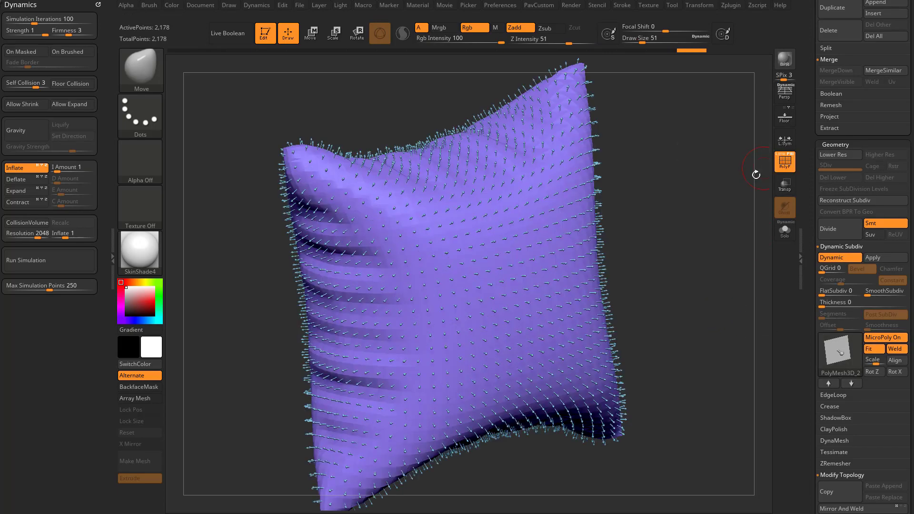
mouse_move(676, 247)
mouse_down()
mouse_move(722, 252)
mouse_move(550, 247)
mouse_move(669, 227)
mouse_move(700, 240)
mouse_move(677, 234)
mouse_move(656, 275)
mouse_move(598, 171)
mouse_move(654, 167)
mouse_move(618, 216)
mouse_move(562, 207)
mouse_up()
click(38, 254)
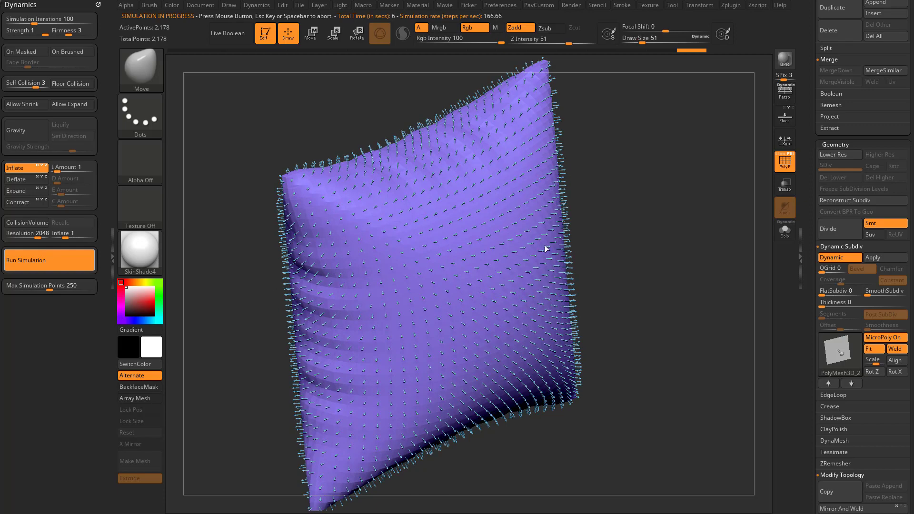
drag(656, 206, 666, 194)
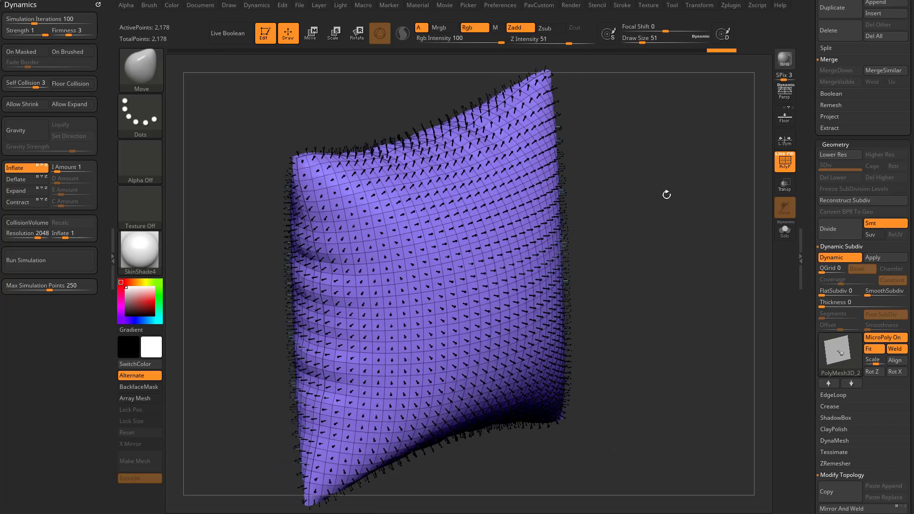
Turn off MicroPoly on the pillow and keep its wireframe displayed.
click(875, 337)
drag(641, 228, 689, 214)
key(shift+f)
key(shift+f)
Try the Deflate simulation on the closed pillow and switch back to Inflate.
click(29, 179)
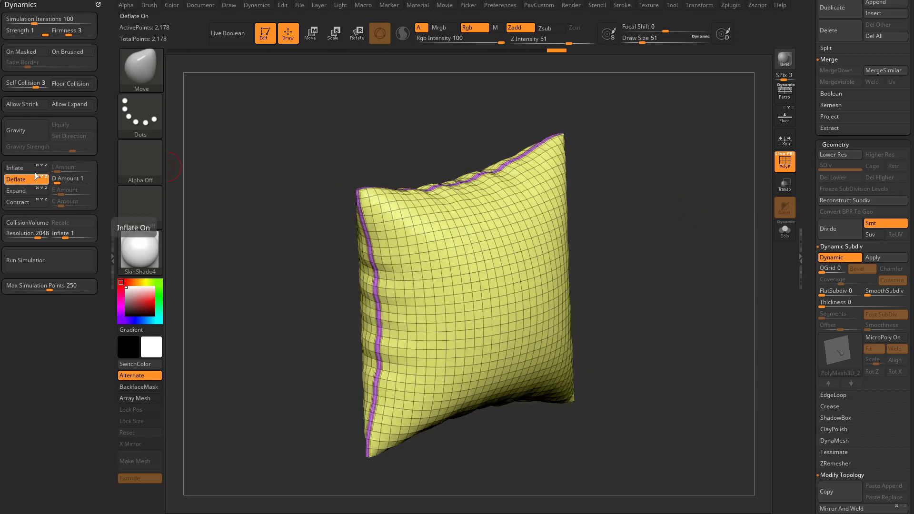
click(52, 262)
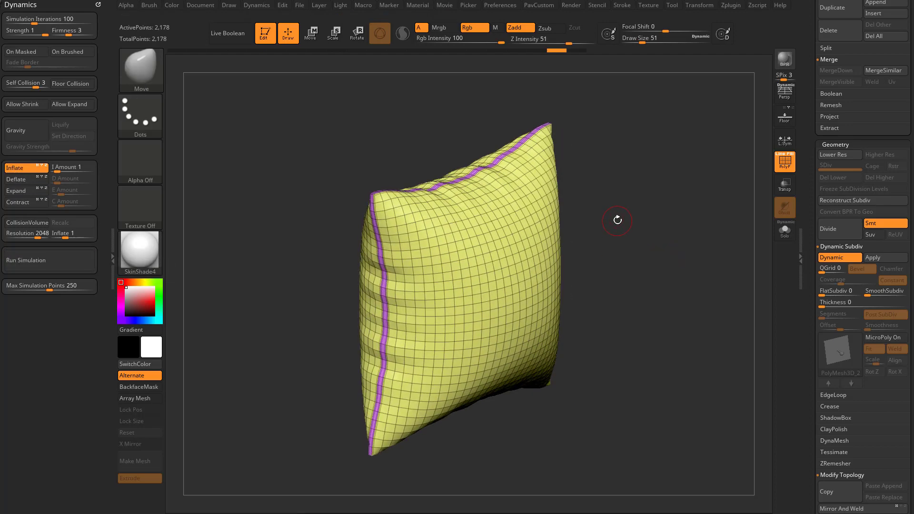
drag(615, 218, 191, 189)
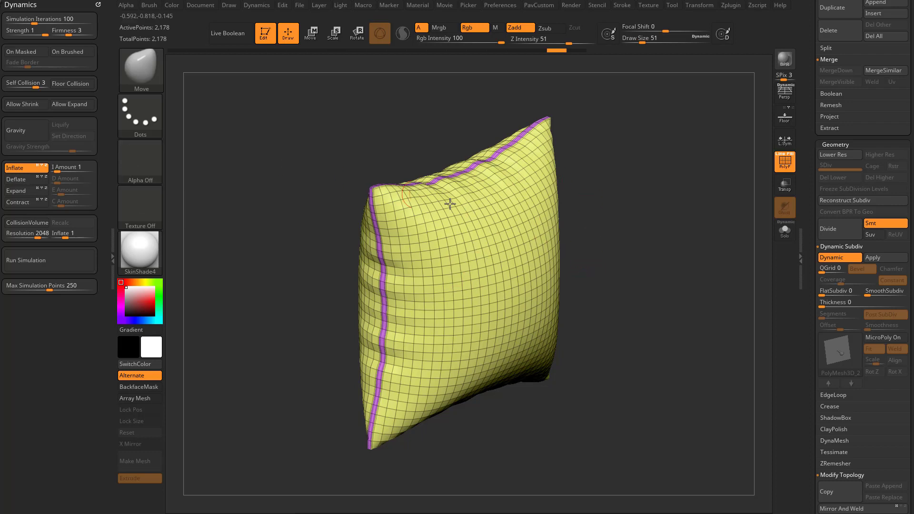
drag(617, 222, 599, 224)
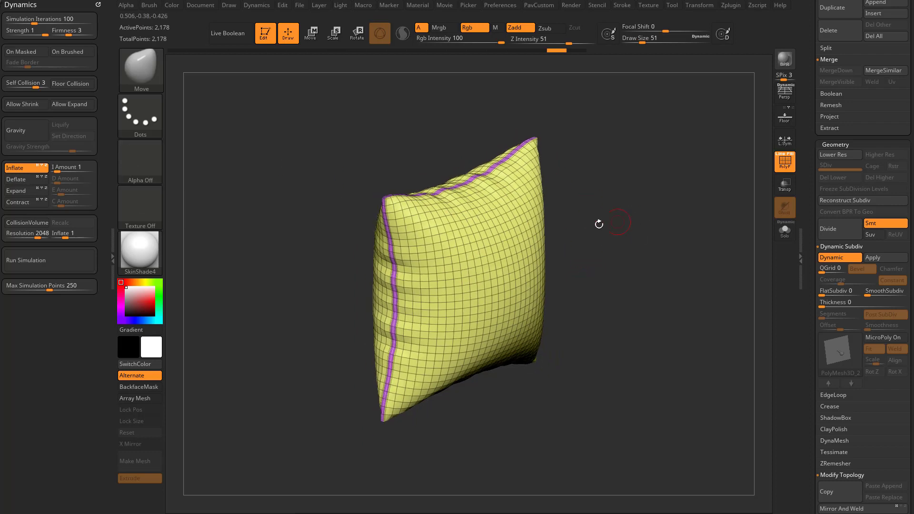
Leave Edit mode, clear the canvas and draw a new Plane3D on it.
click(273, 36)
key(ctrl+n)
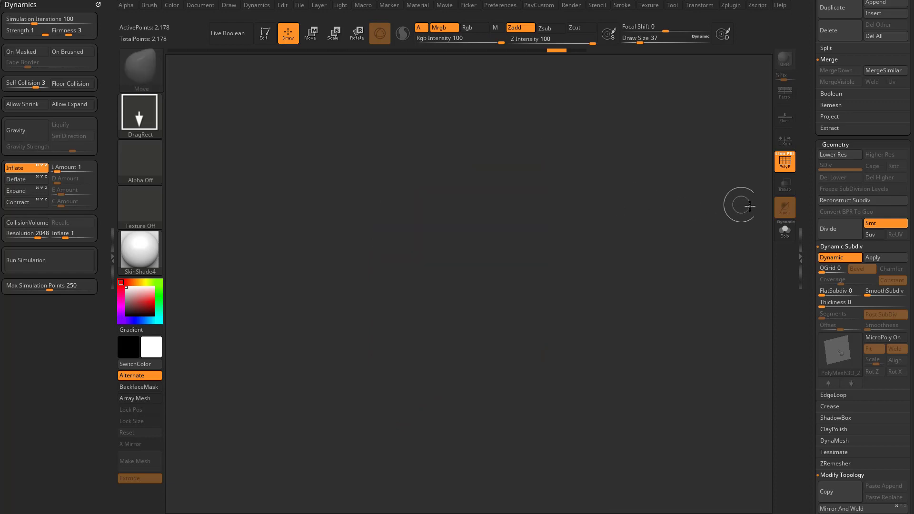
drag(807, 210, 805, 352)
click(883, 171)
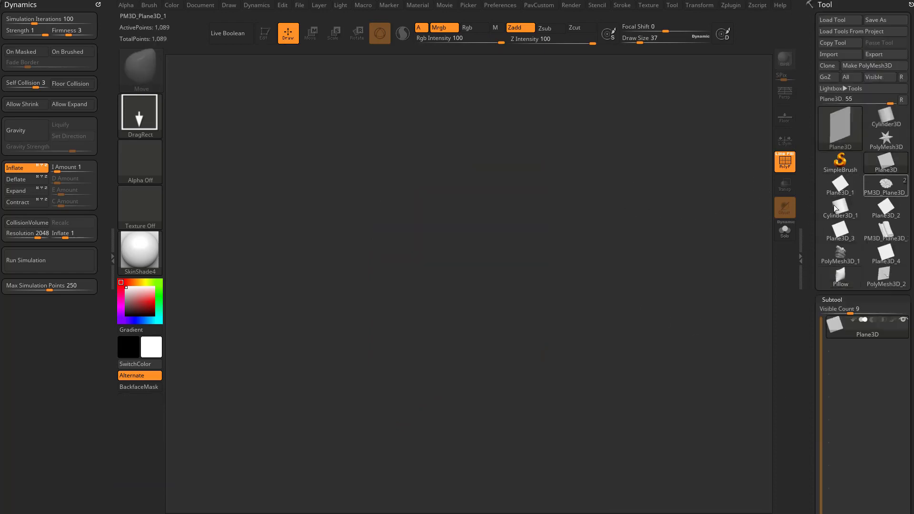
drag(401, 308, 430, 393)
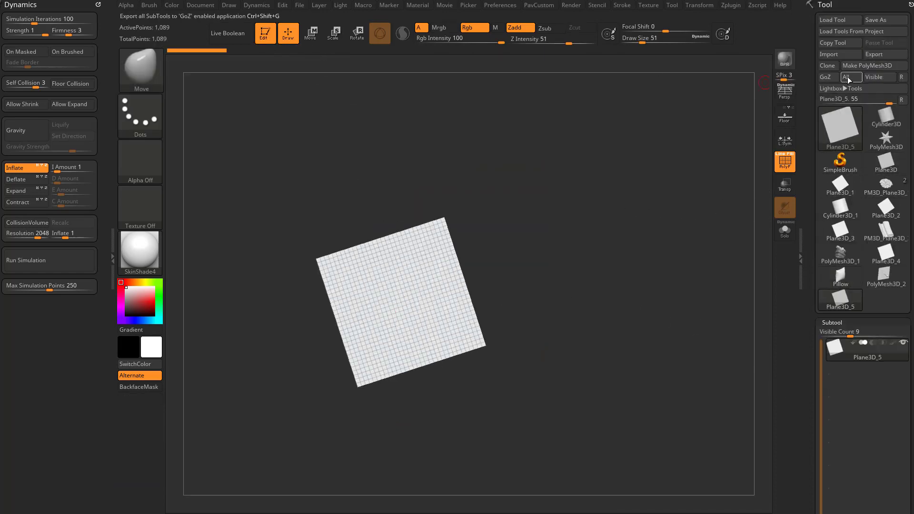
Convert the new plane to a PolyMesh3D and hide its wireframe.
mouse_move(639, 206)
shift+mouse_down()
mouse_move(618, 218)
mouse_move(650, 240)
mouse_move(709, 222)
mouse_move(681, 220)
shift+mouse_up()
key(s)
click(783, 164)
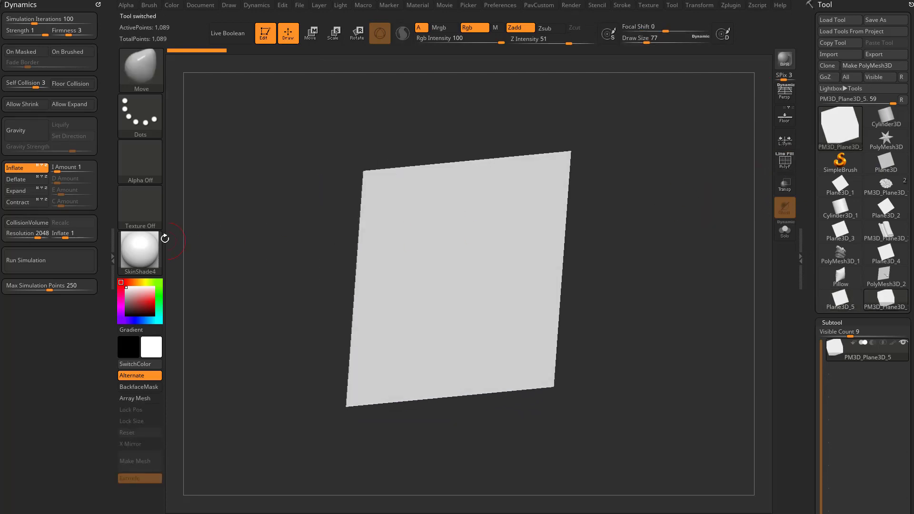
Apply the MatCap Gray material to the new plane.
click(140, 250)
click(199, 234)
alt+drag(592, 216, 649, 246)
click(148, 247)
click(746, 273)
Activate Dynamic Subdiv on the new plane.
drag(814, 266, 822, 161)
click(831, 328)
scroll(876, 308, down, 2)
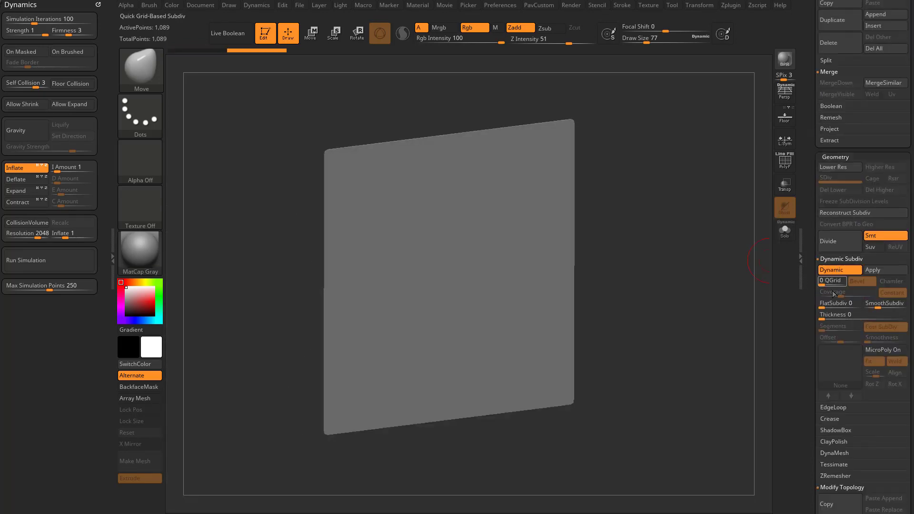
Switch the simulation from Inflate to Expand and display the plane's wireframe to inspect its polygons.
drag(683, 280, 678, 280)
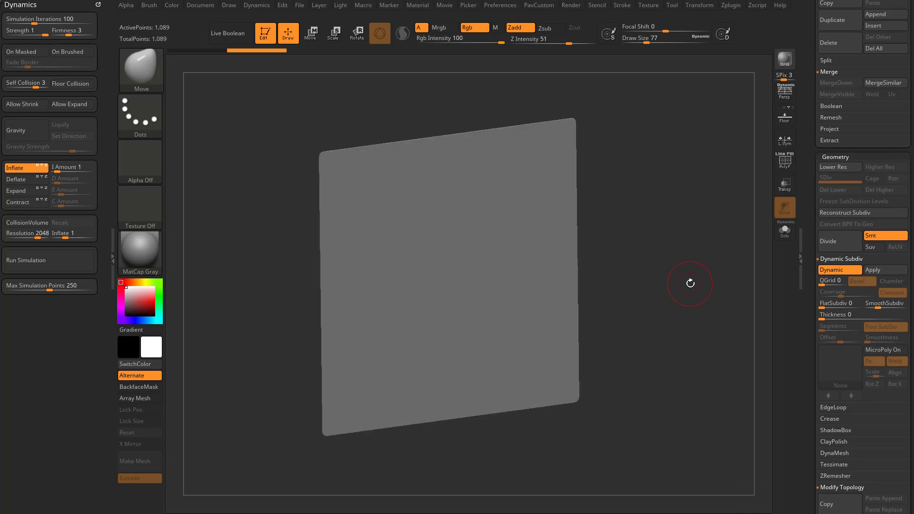
drag(651, 185, 656, 186)
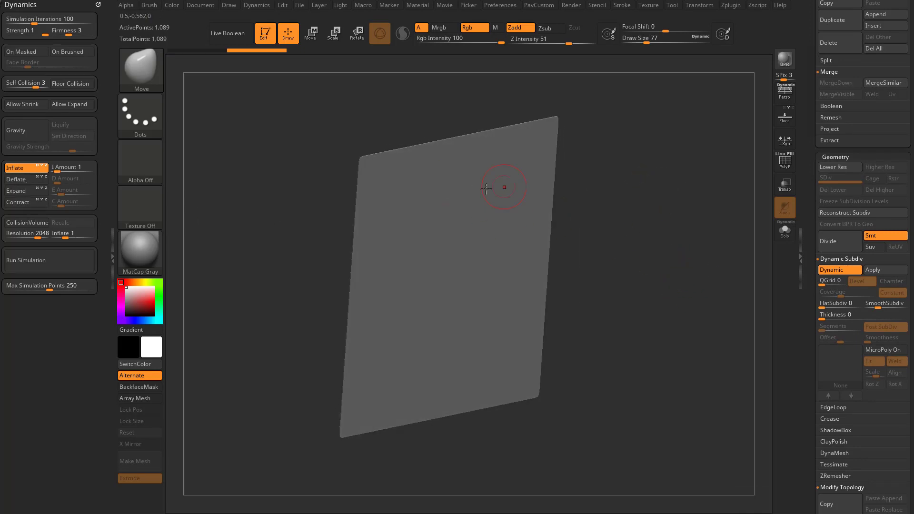
drag(647, 239, 652, 243)
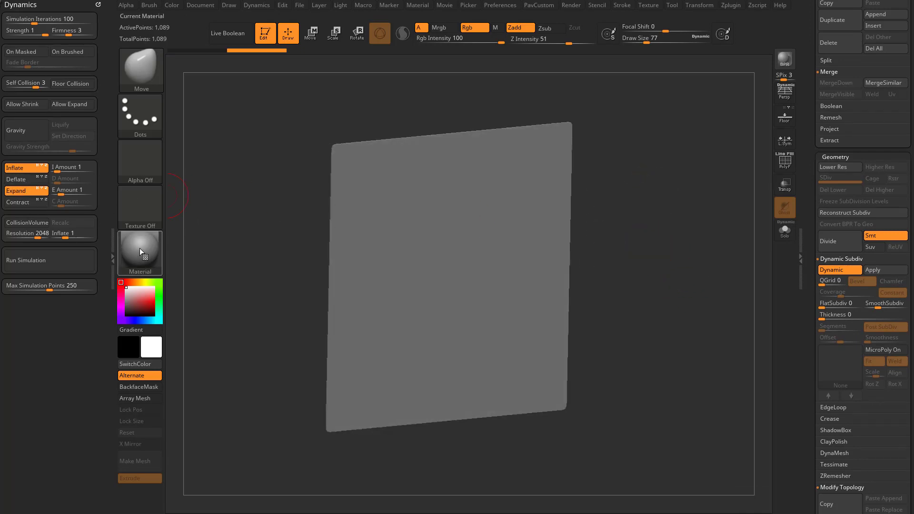
mouse_move(641, 220)
mouse_down()
mouse_move(687, 210)
mouse_move(658, 221)
mouse_up()
key(shift+f)
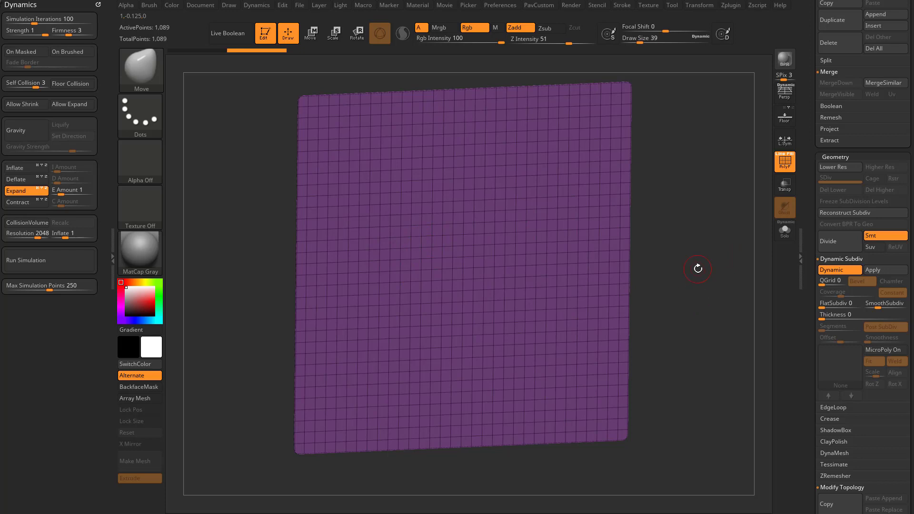
drag(697, 269, 679, 237)
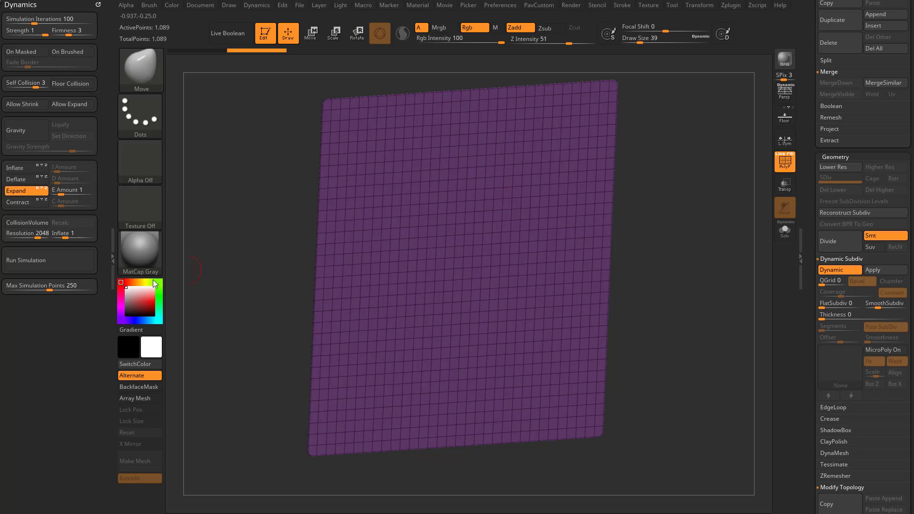
Hide the wireframe, run the Expand simulation on the undivided plane and undo it.
key(shift+f)
alt+drag(689, 248, 687, 246)
click(55, 262)
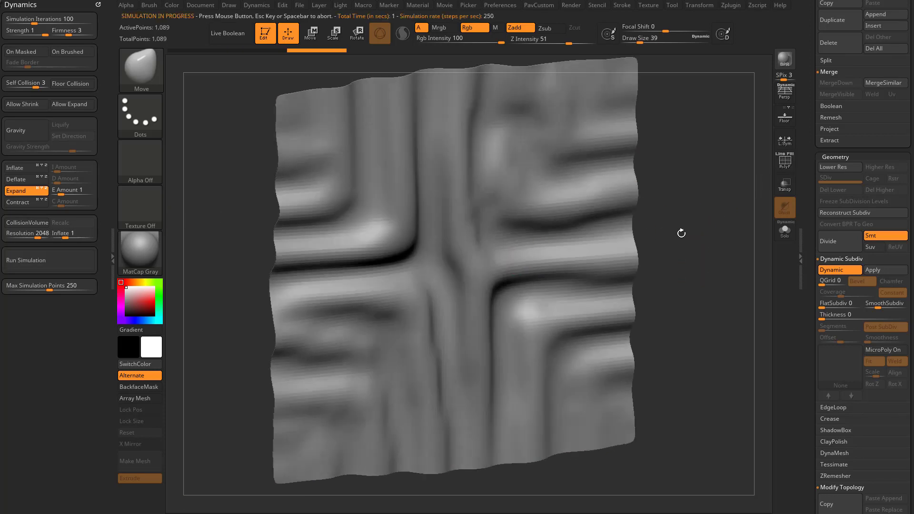
key(ctrl+z)
Lower the plane's SmoothSubdiv and divide its geometry to SDiv 2.
drag(878, 306, 872, 307)
drag(709, 274, 739, 269)
key(ctrl+d)
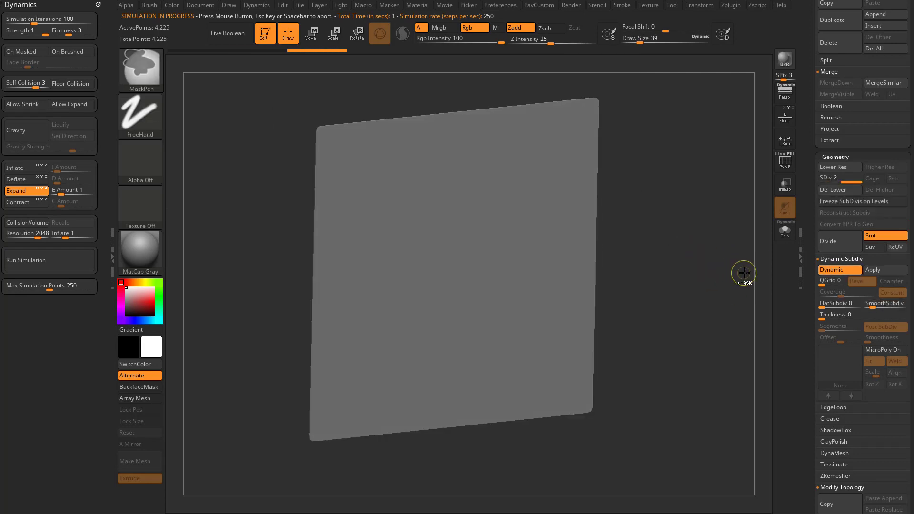
Run the Expand simulation on the SDiv 2 plane, undo it and divide the plane to SDiv 3.
click(48, 262)
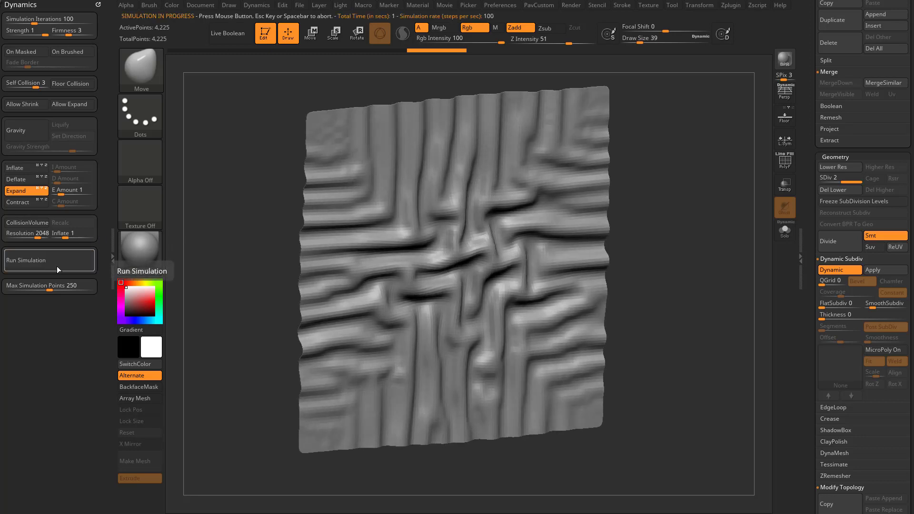
key(ctrl+z)
key(ctrl+d)
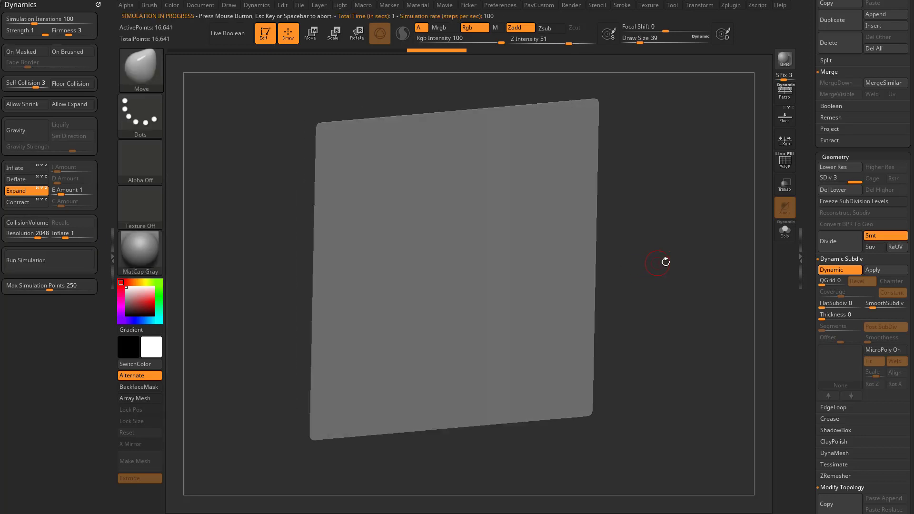
Run the Expand simulation on the SDiv 3 plane, let it develop deep folds, and undo it.
click(48, 262)
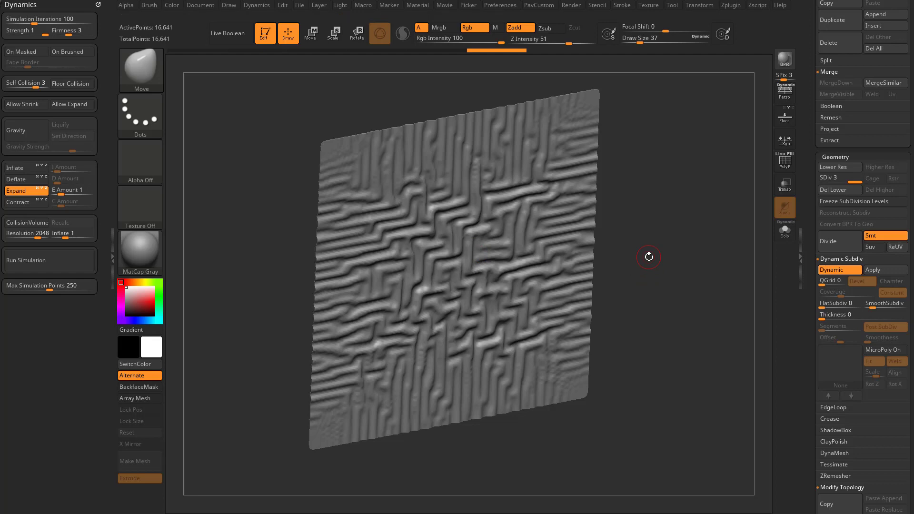
click(58, 257)
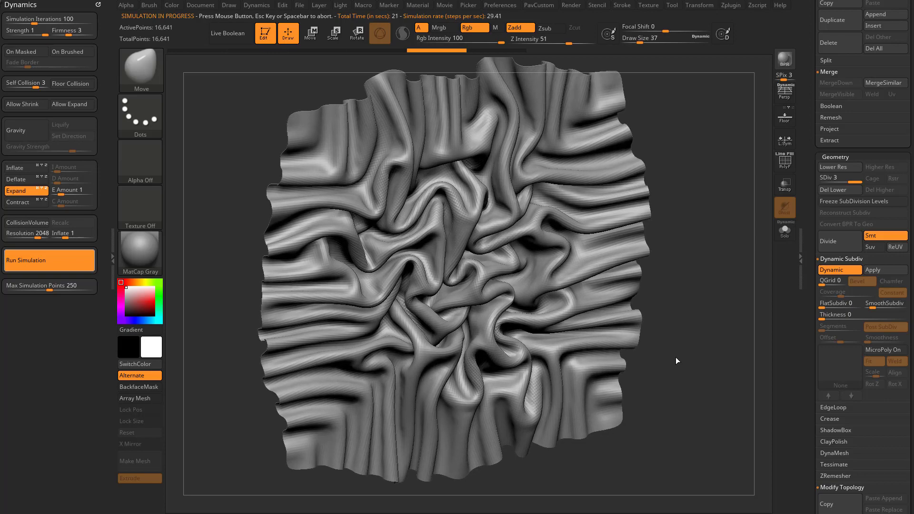
drag(684, 318, 715, 278)
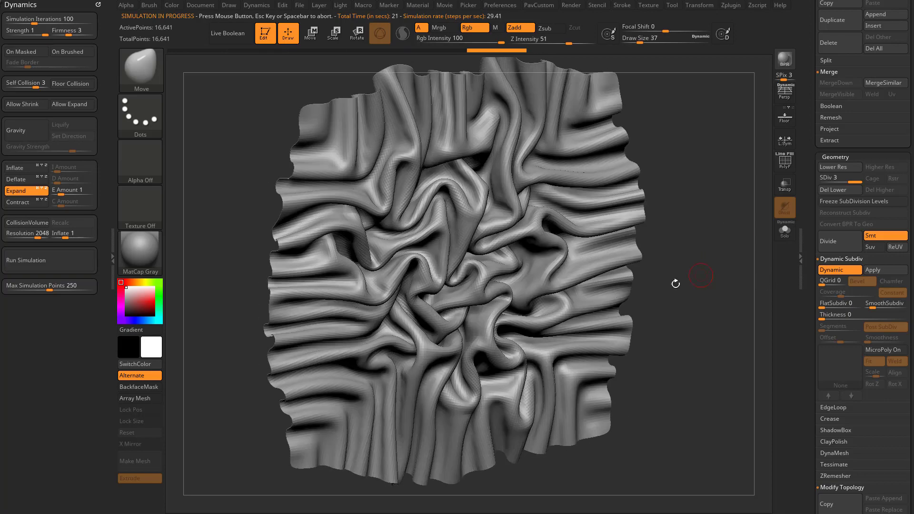
key(ctrl+z)
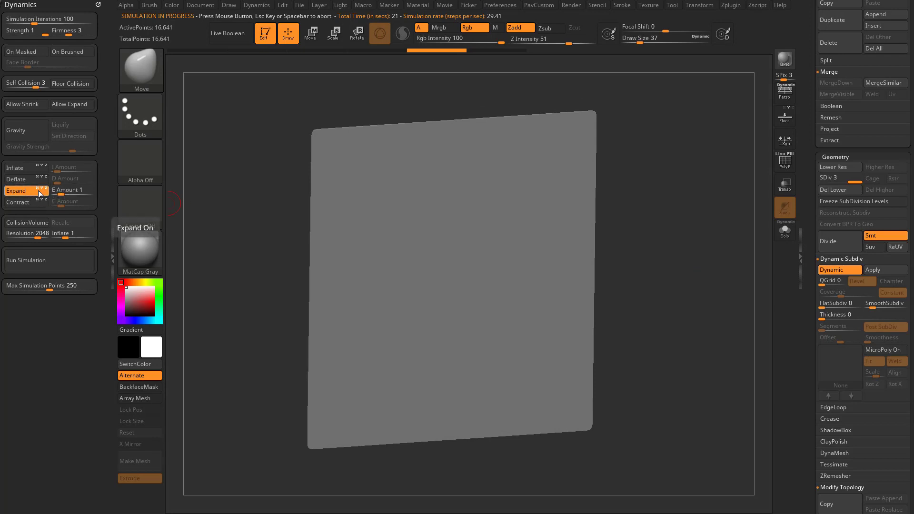
Show the floor grid and examine how the plane lies along the X and Y axes.
click(784, 117)
drag(683, 259, 524, 286)
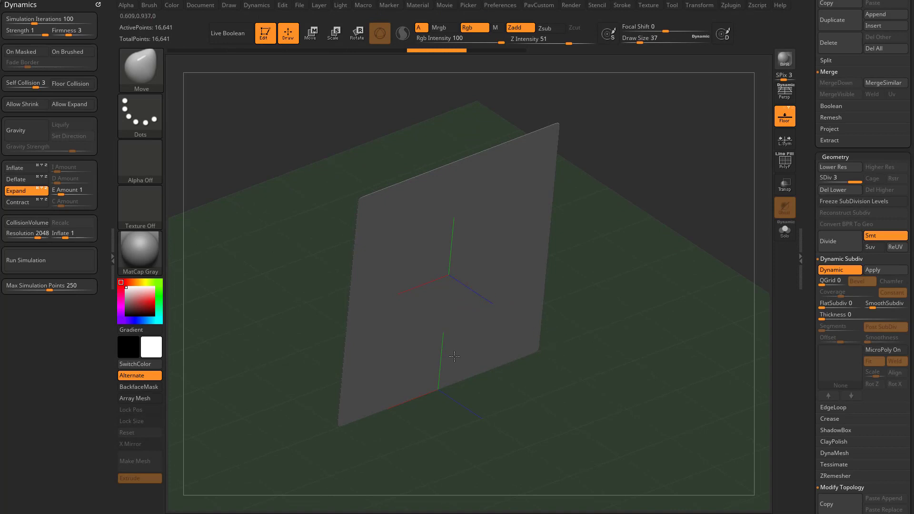
mouse_move(636, 280)
mouse_down()
mouse_move(608, 243)
mouse_move(625, 276)
mouse_up()
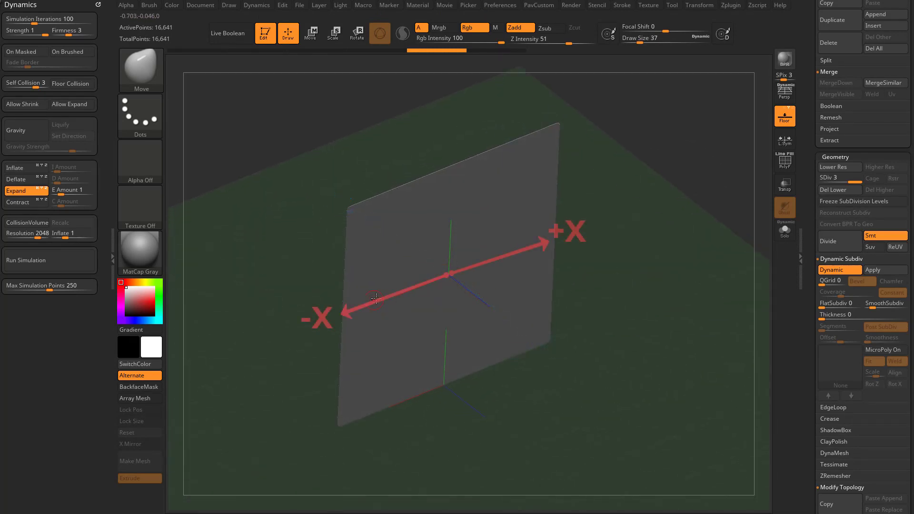
drag(699, 225, 713, 215)
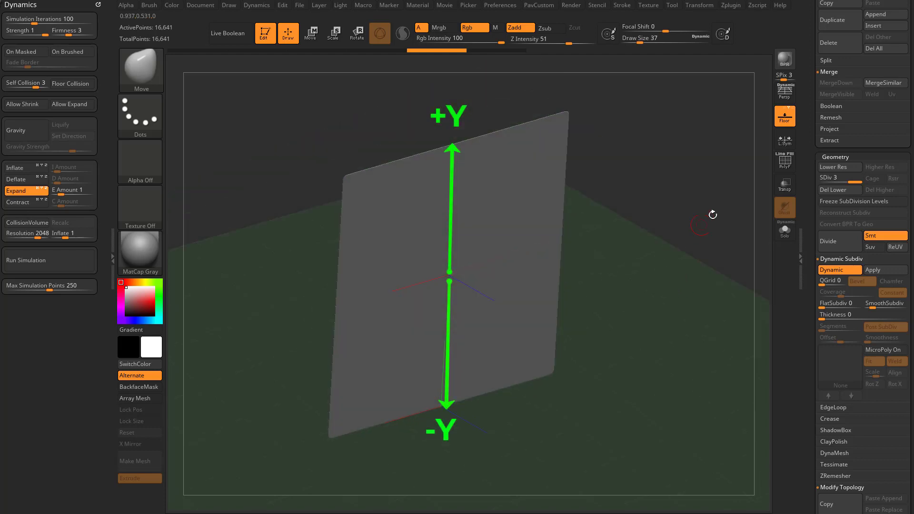
Hide the floor grid and turn off Expand.
click(784, 127)
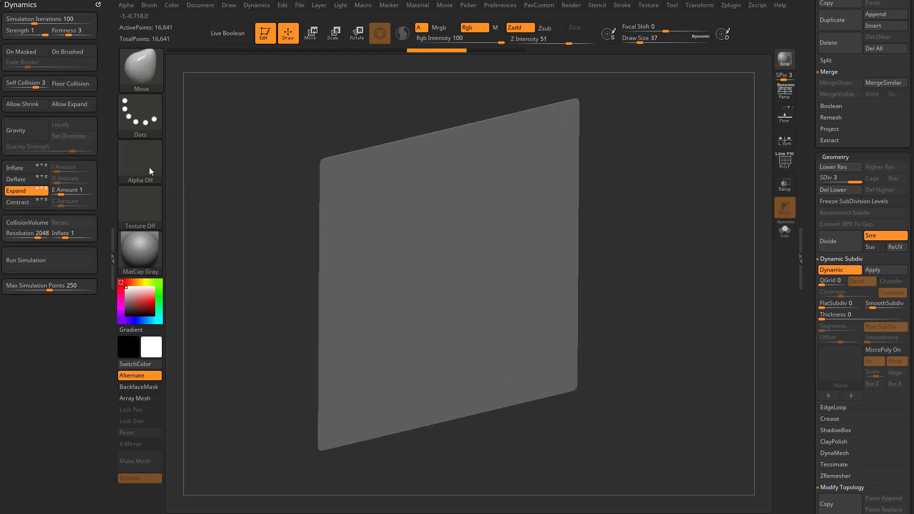
click(29, 192)
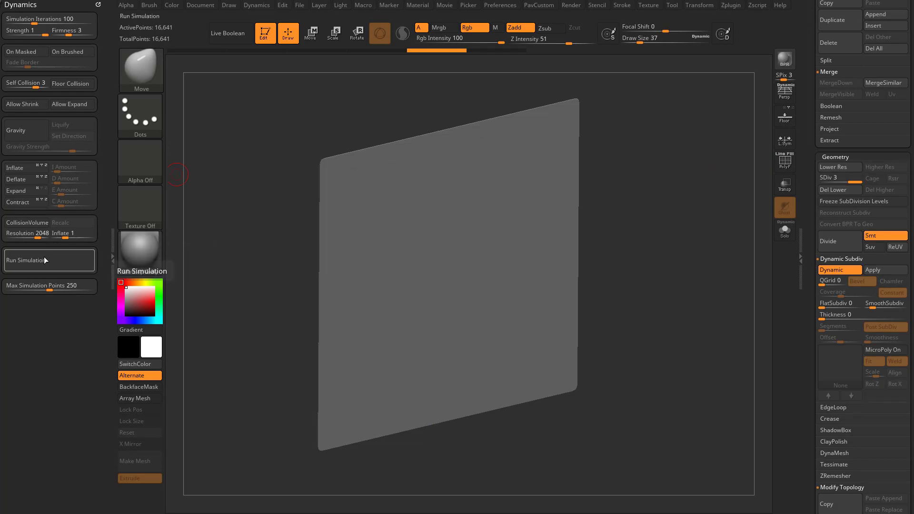
Run the Expand simulation on the plane along the X axis only, show the floor grid, and undo the simulation.
click(19, 190)
click(49, 257)
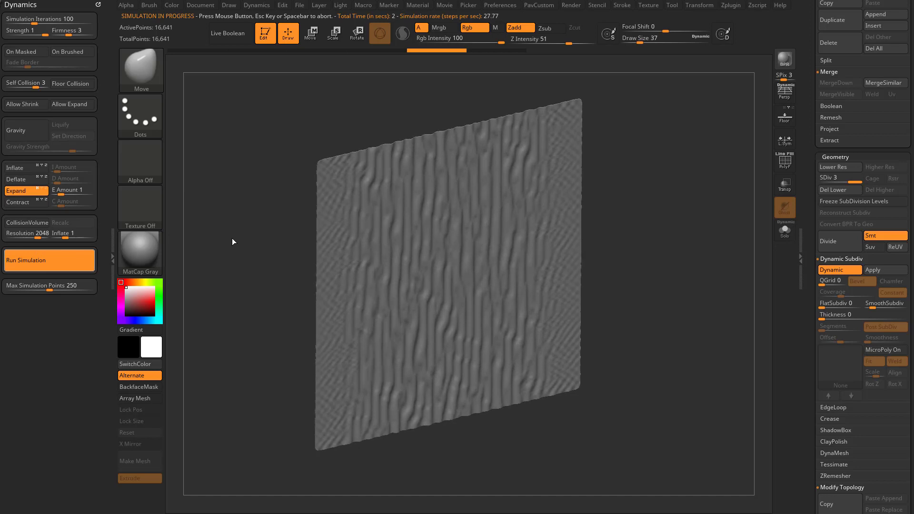
click(784, 115)
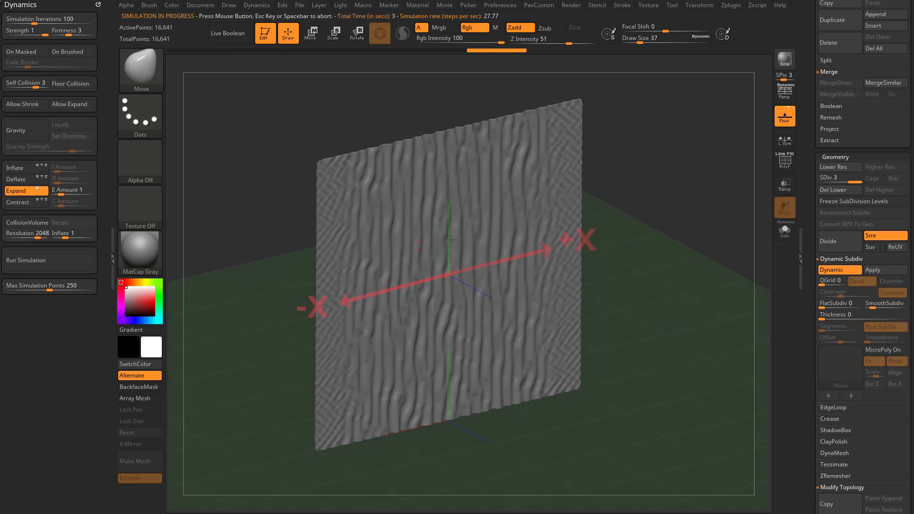
key(ctrl+z)
Run the Expand simulation on the plane along the Y axis only and undo it.
click(30, 192)
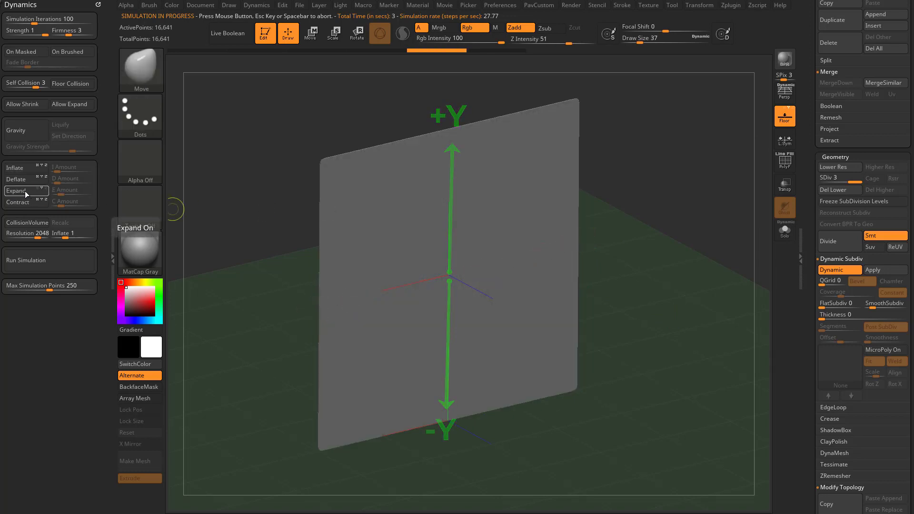
click(25, 190)
click(45, 261)
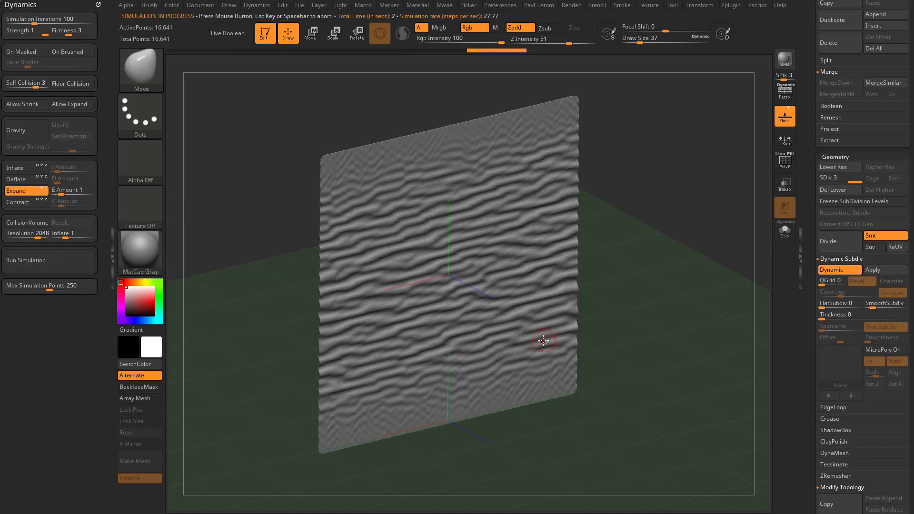
key(ctrl+z)
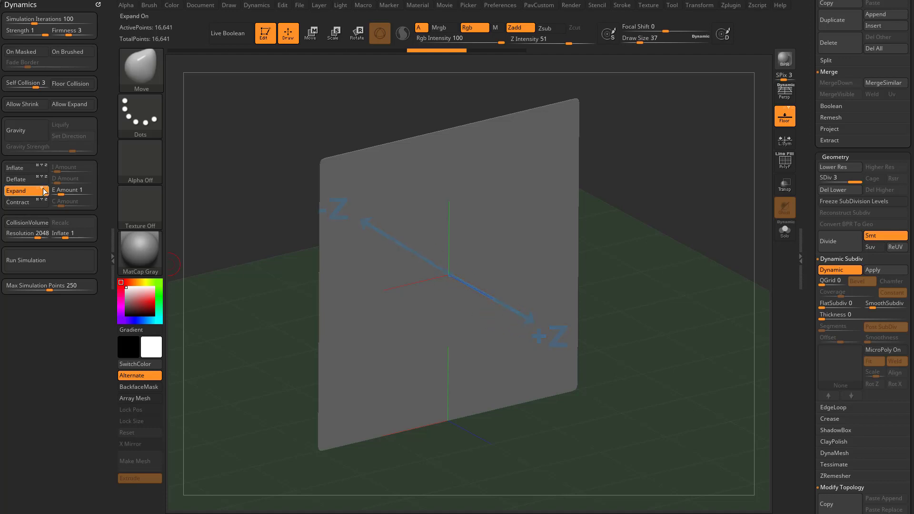
Run the Expand simulation along the Z axis only and examine the plane's surface with and without its wireframe.
click(53, 261)
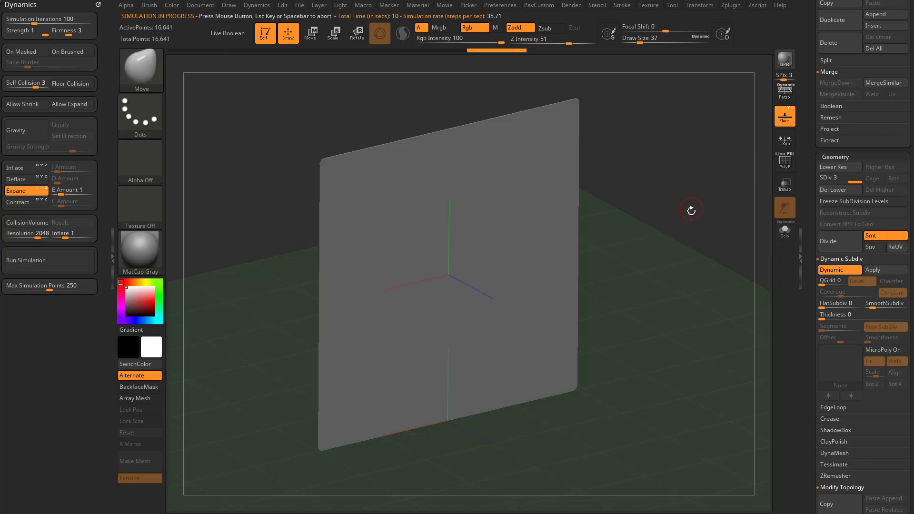
key(shift+f)
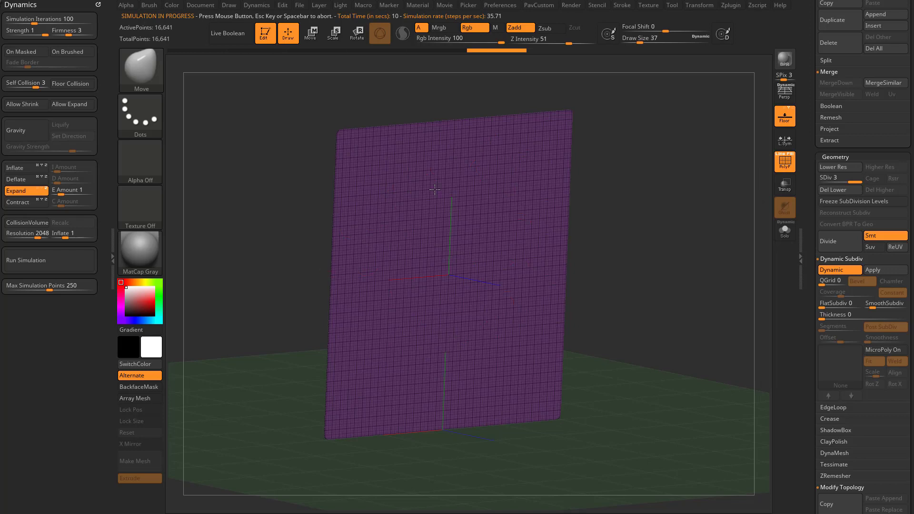
drag(653, 190, 655, 222)
key(shift+f)
key(s)
click(689, 230)
drag(307, 262, 314, 247)
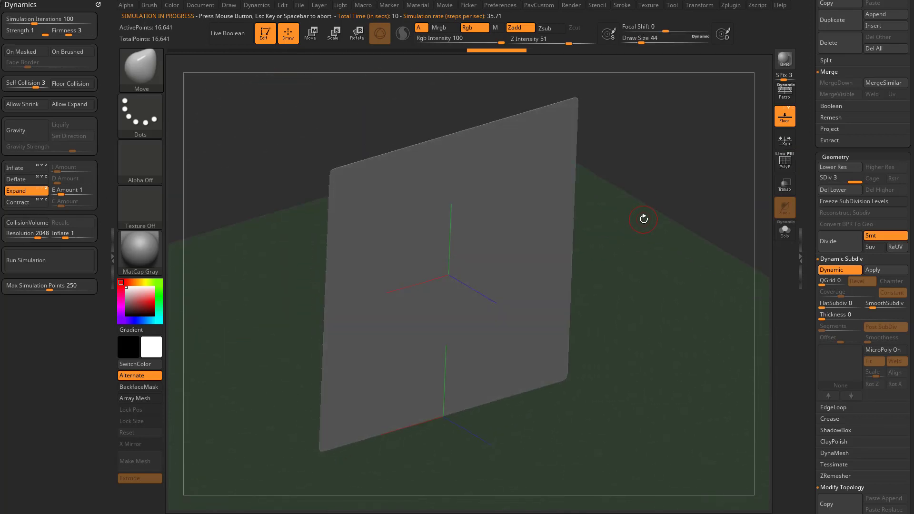
drag(635, 219, 608, 227)
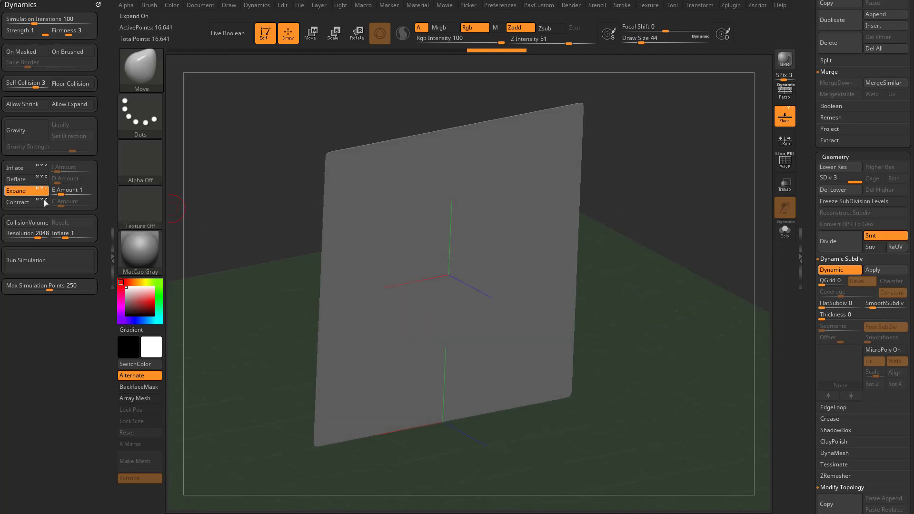
Run the Expand simulation on the plane with different axis combinations, including all three axes, and undo each run.
click(62, 264)
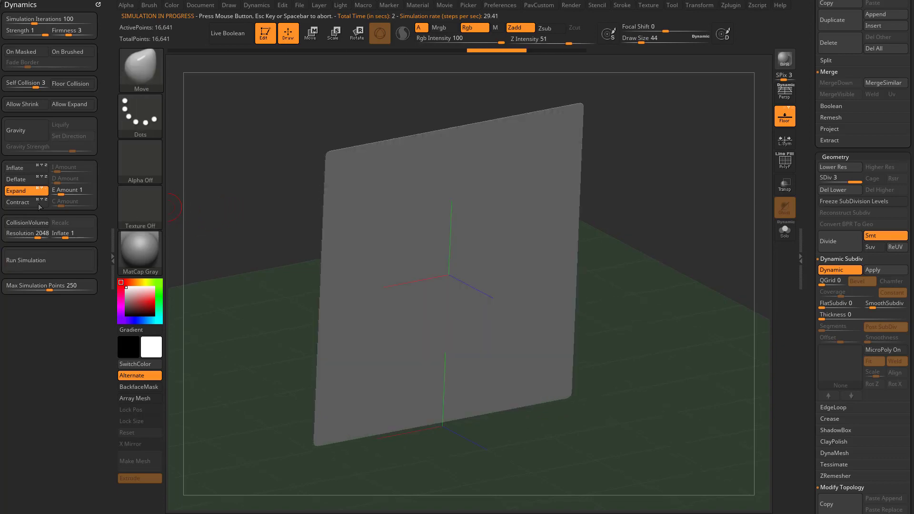
click(48, 260)
drag(630, 262, 652, 248)
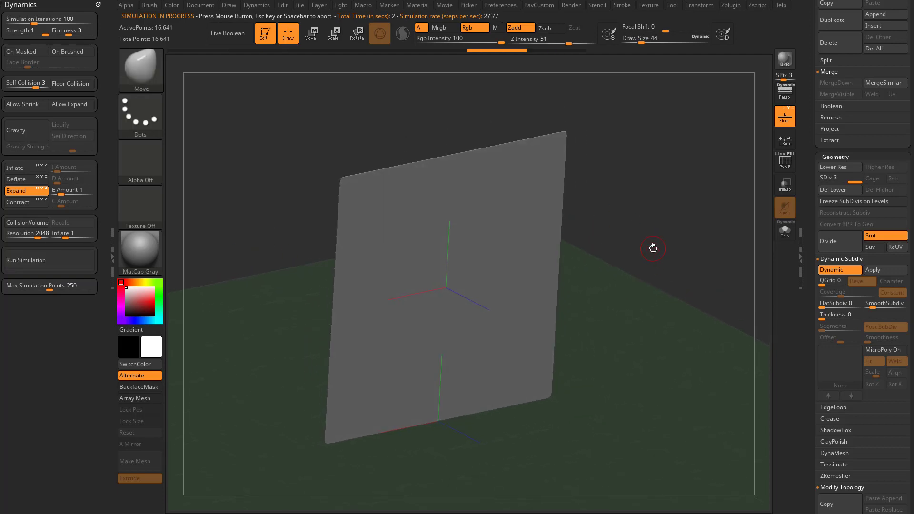
mouse_move(625, 203)
mouse_down()
mouse_move(606, 200)
mouse_move(636, 211)
mouse_up()
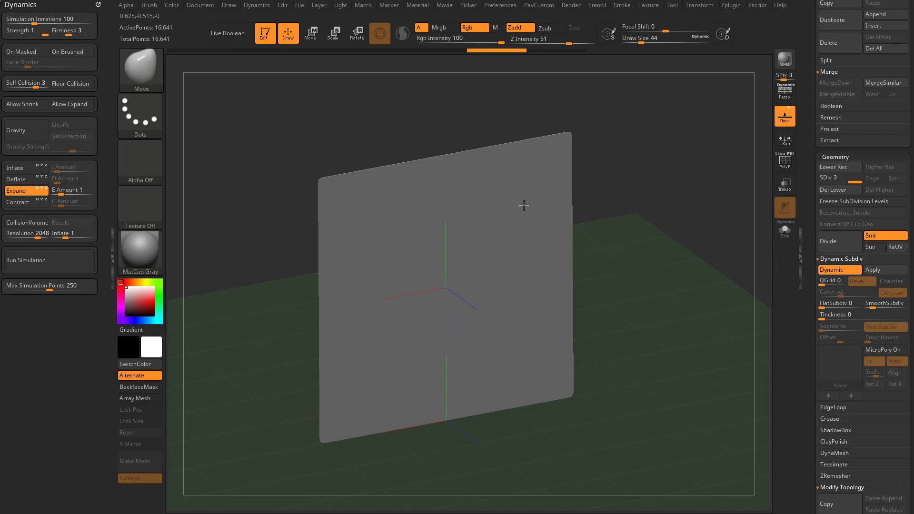
Set the draw size to 39 and mask the upper half of the plane from the front.
drag(644, 266, 638, 262)
key(s)
alt+drag(643, 222, 649, 236)
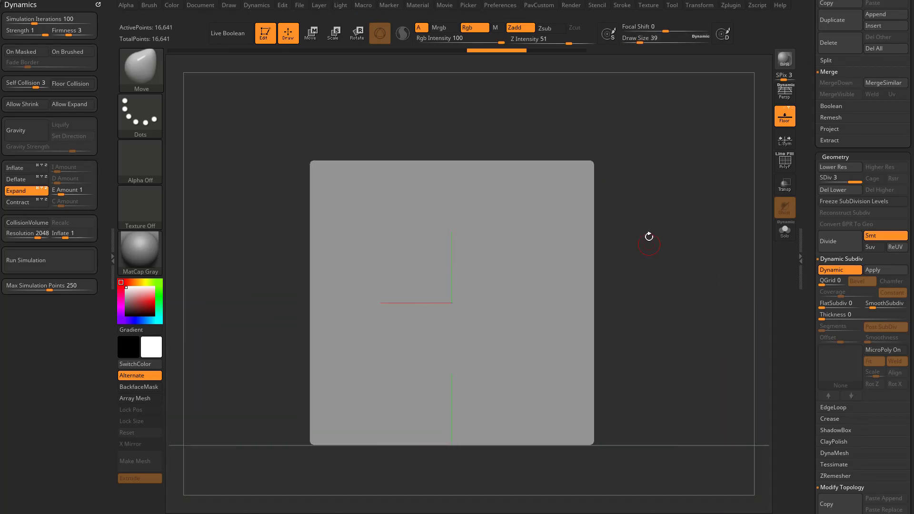
ctrl+drag(248, 109, 680, 310)
drag(681, 310, 658, 255)
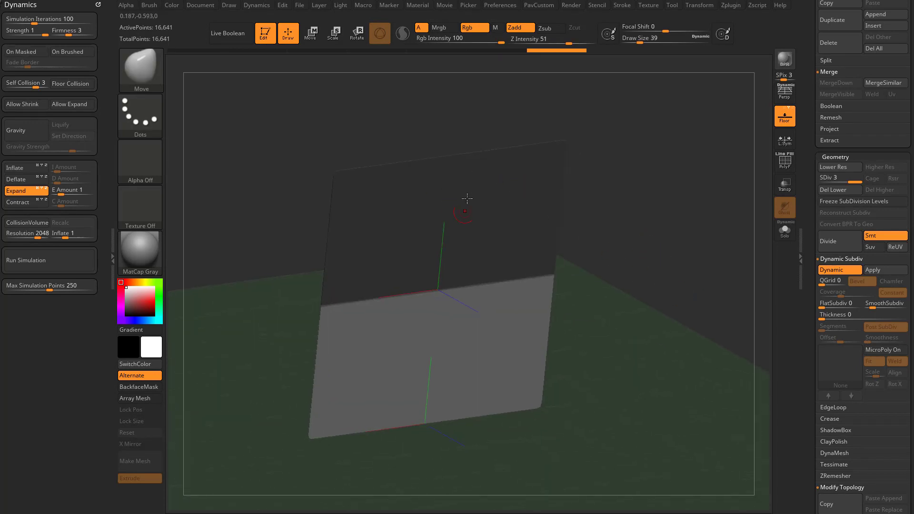
mouse_move(606, 227)
mouse_down()
mouse_move(630, 235)
mouse_move(614, 229)
mouse_up()
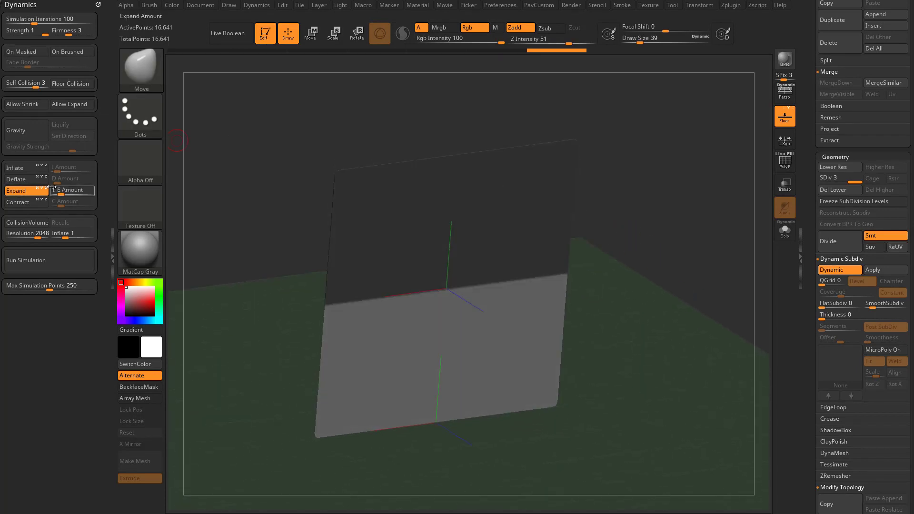
Try the X-axis Expand simulation on the half-masked SDiv 3 plane, stop it early and undo it.
key(Return)
click(57, 262)
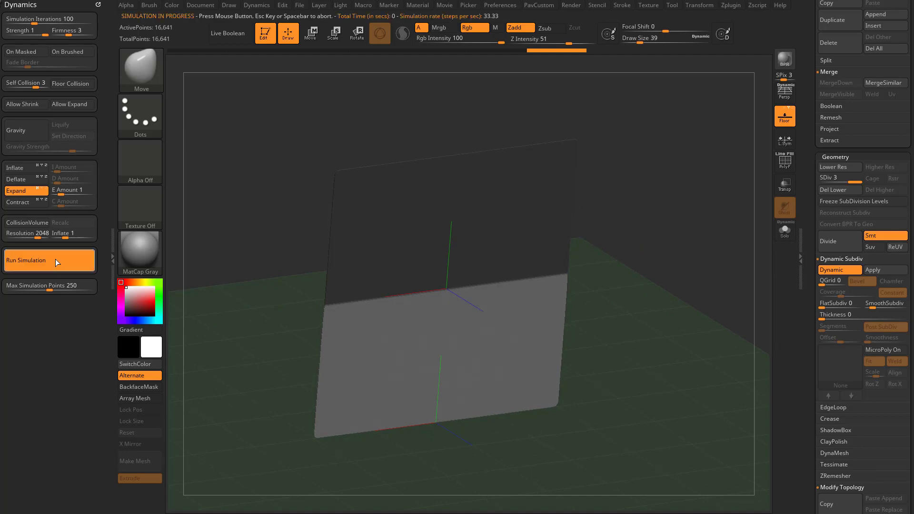
click(50, 257)
key(ctrl+z)
Lower the plane to SDiv 2, run the X-axis Expand simulation on the unmasked half, inspect the folds and undo it.
drag(854, 178, 844, 176)
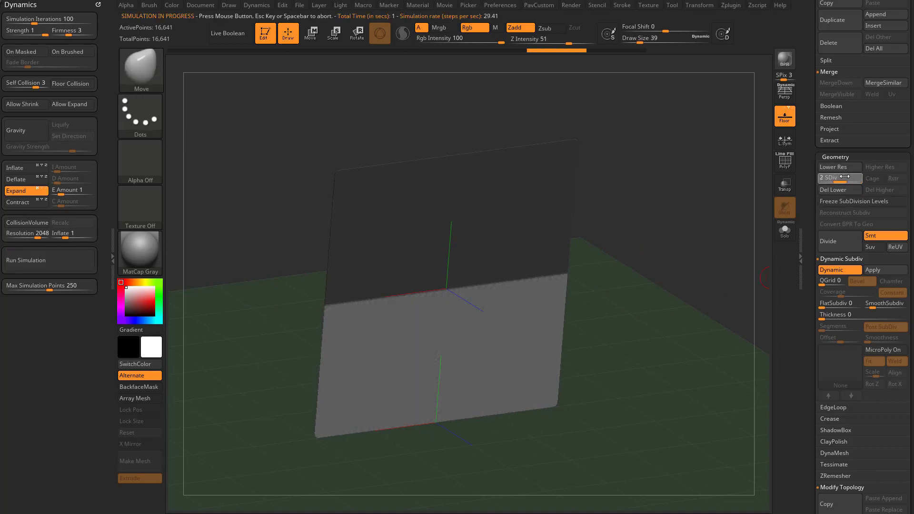
click(55, 253)
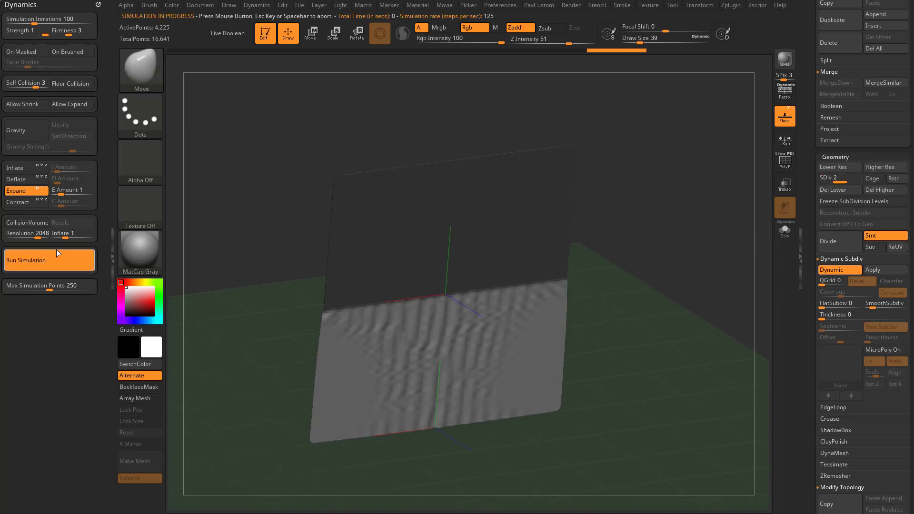
drag(684, 282, 676, 271)
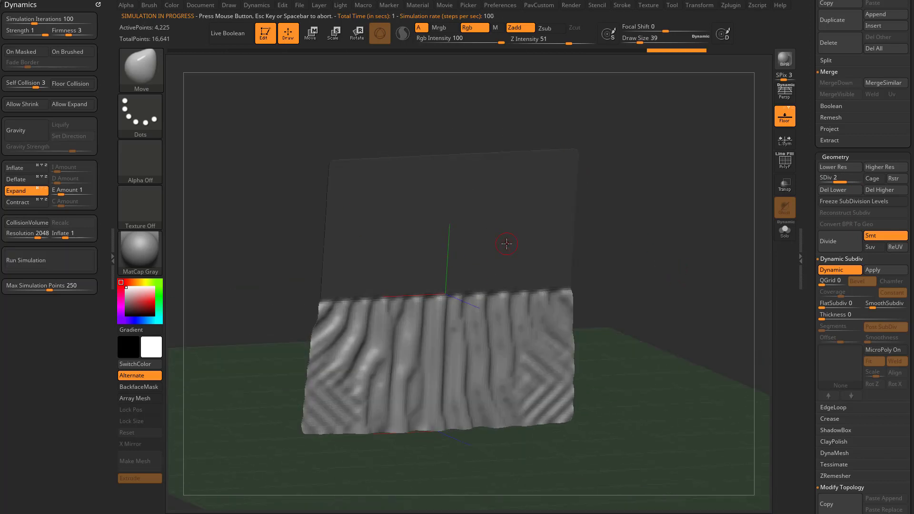
drag(646, 250, 618, 243)
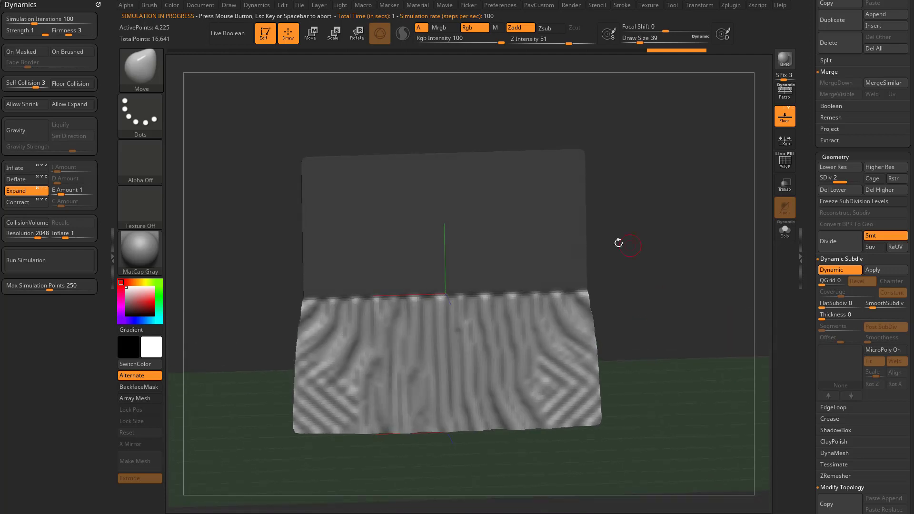
click(64, 259)
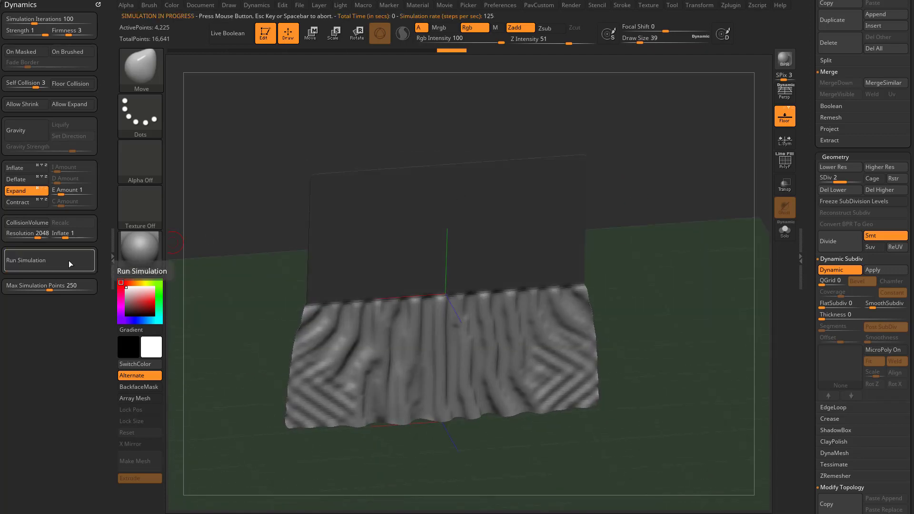
key(ctrl+z)
key(ctrl+z)
drag(657, 267, 652, 267)
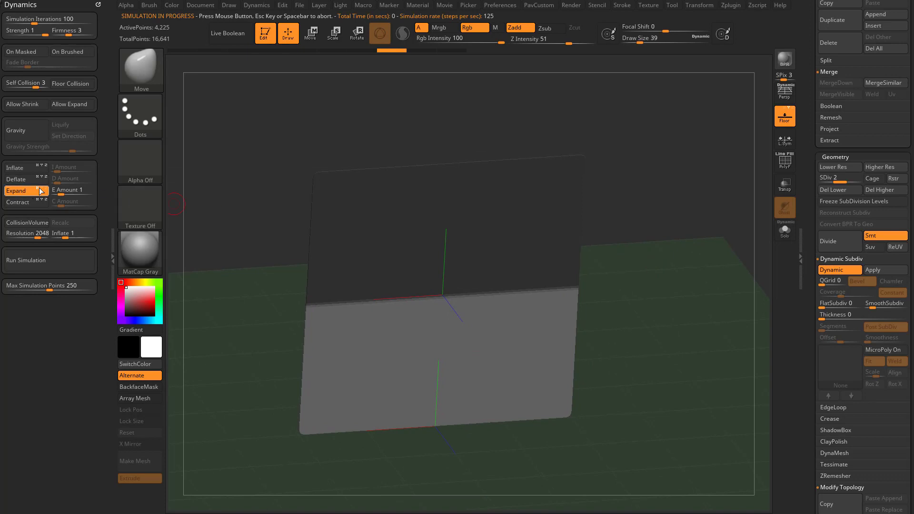
Run the Expand simulation on the unmasked half with different axis combinations, including X and Y together, and undo each run.
click(38, 259)
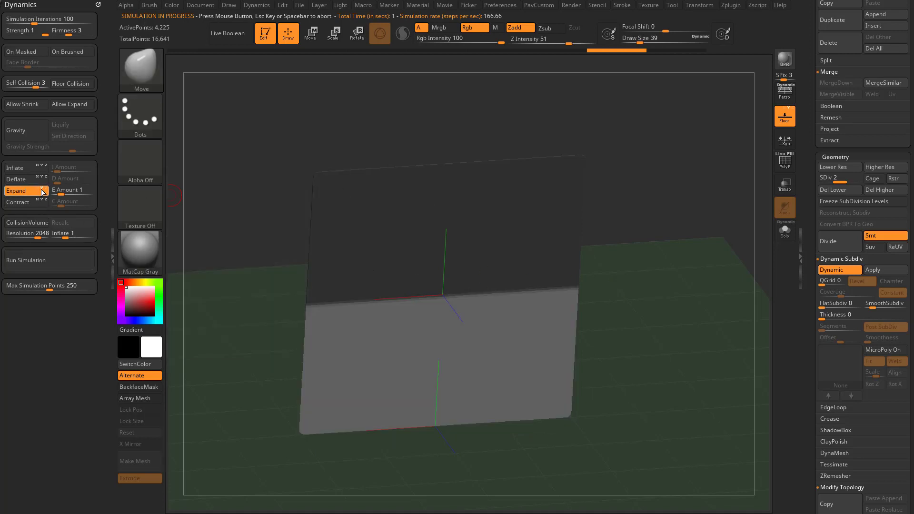
click(41, 260)
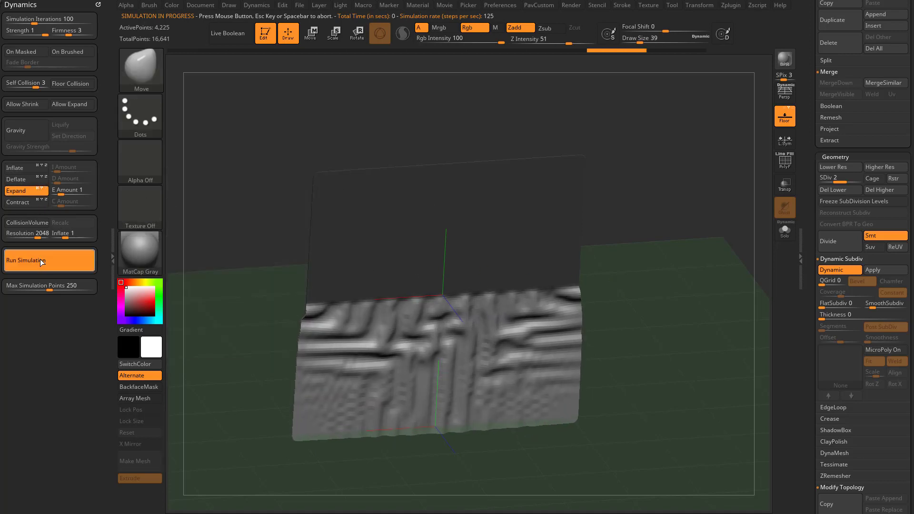
drag(673, 279, 658, 291)
key(ctrl+z)
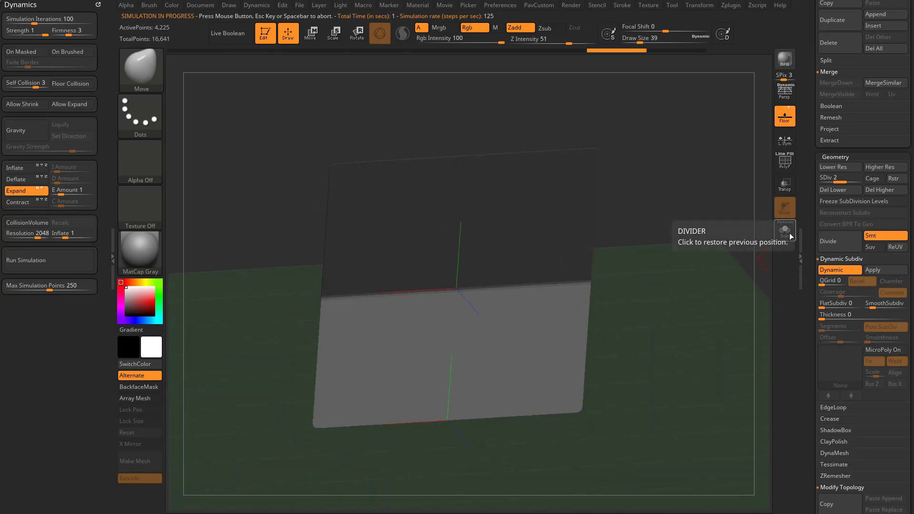
Rename the plane subtool to TestPlane.
drag(809, 241, 801, 357)
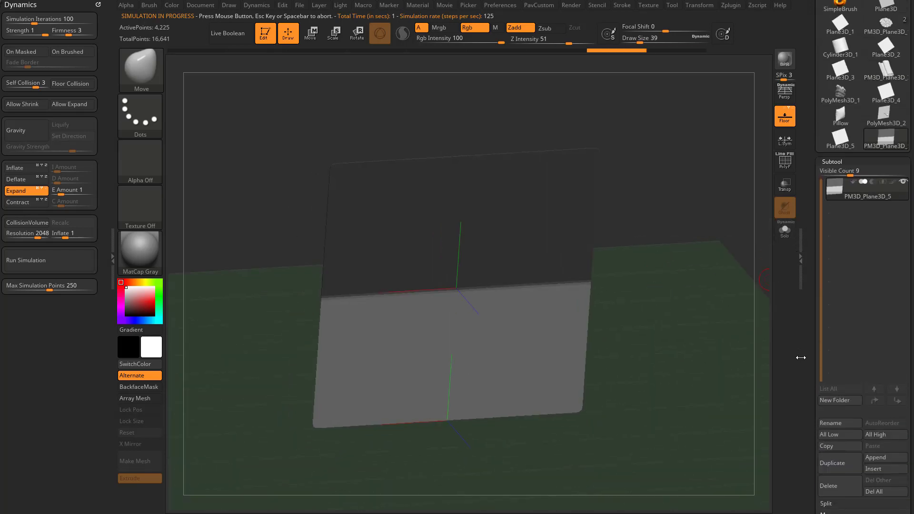
click(830, 422)
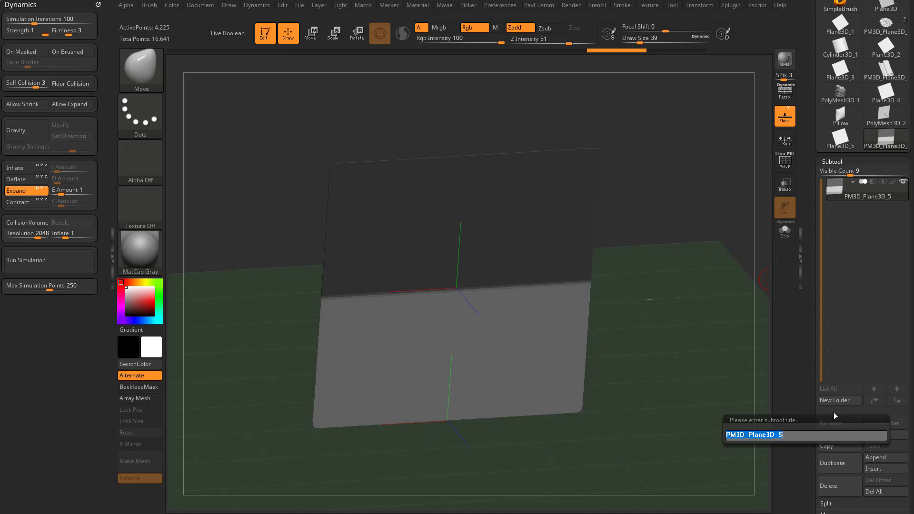
text(TestPlane)
key(Return)
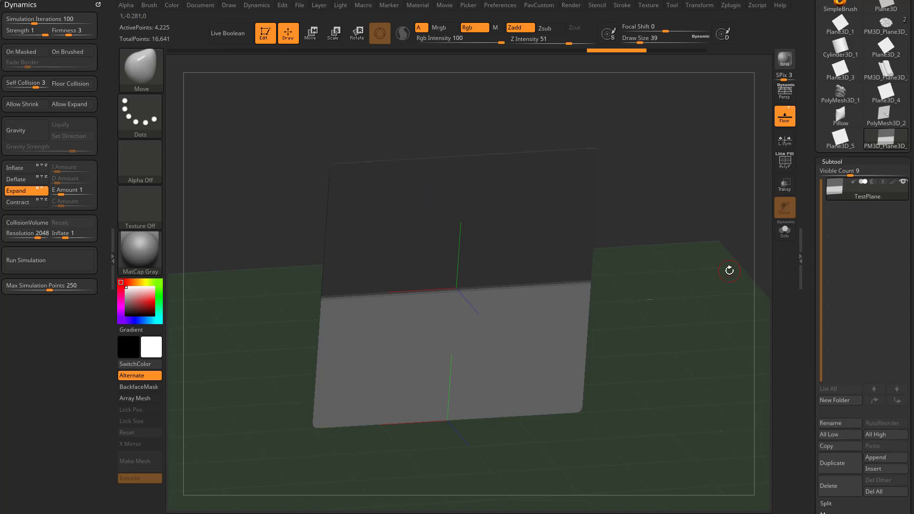
Switch to the Cylinder3D_1 tool and convert it to a PolyMesh3D.
scroll(804, 315, up, 3)
click(839, 210)
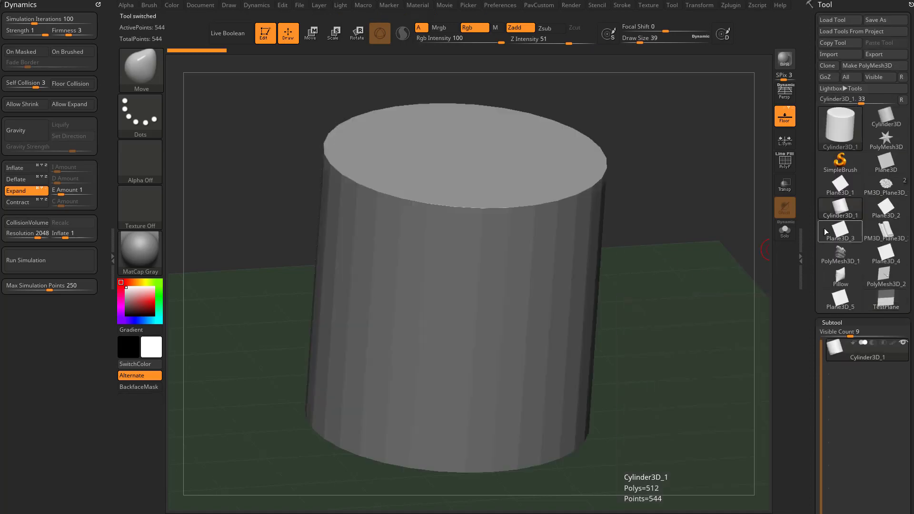
click(854, 66)
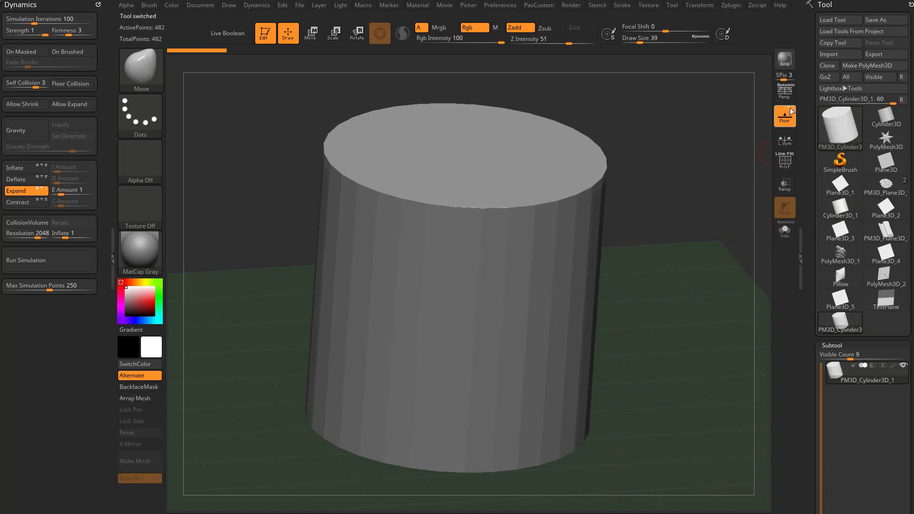
Show the cylinder's wireframe, create polygroups by normals, and isolate the side wall by hiding the caps.
key(shift+f)
scroll(835, 275, down, 10)
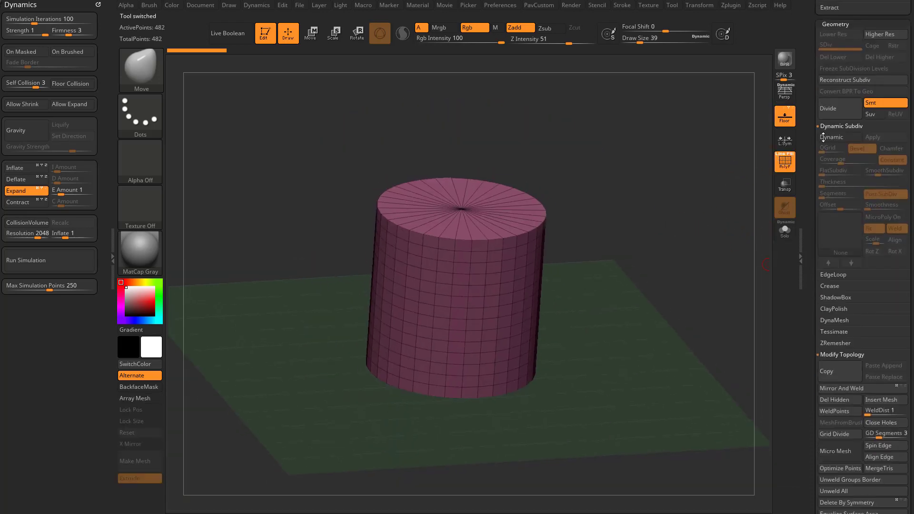
click(836, 247)
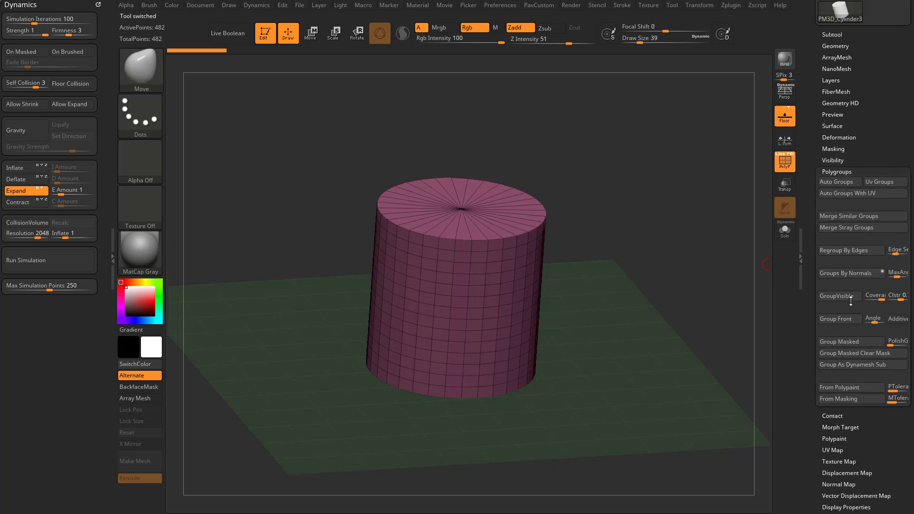
click(847, 273)
key(ctrl+shift)
ctrl+shift+click(470, 252)
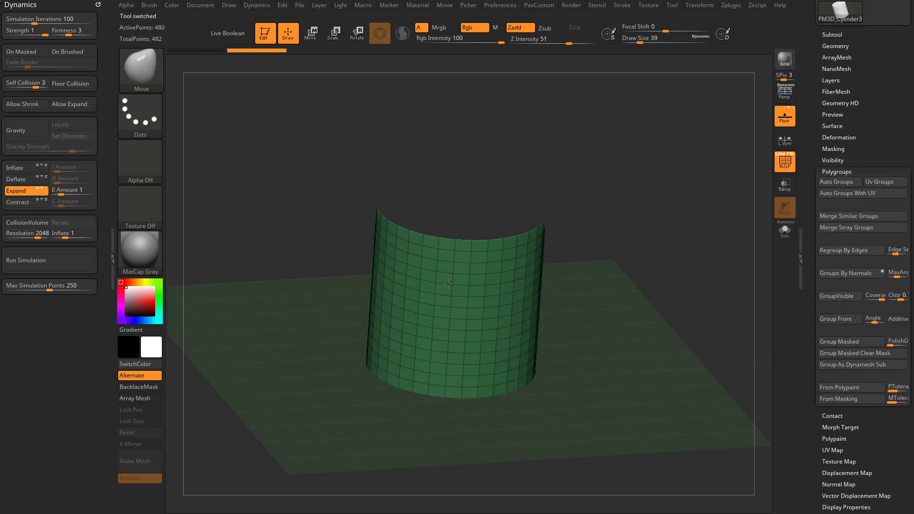
Delete the cylinder's hidden caps from the geometry and divide the remaining side wall up to subdivision level 3.
drag(809, 145, 809, 359)
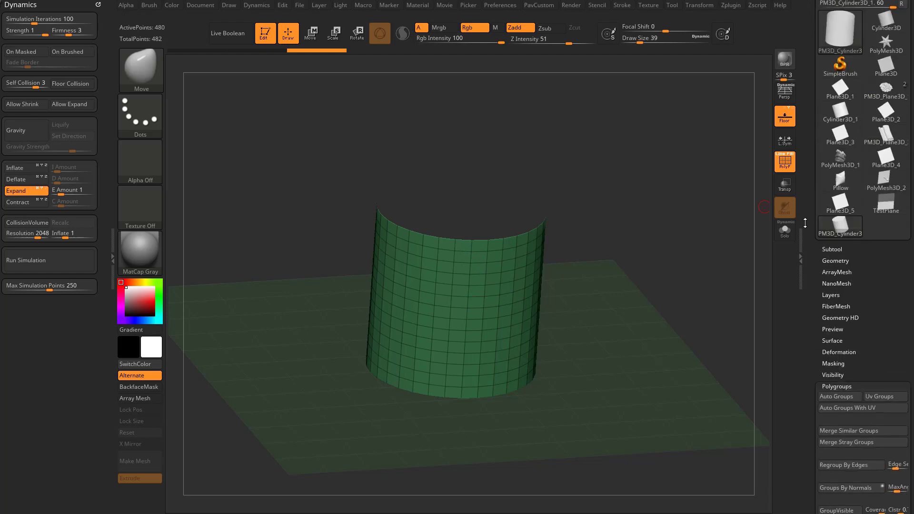
click(831, 262)
scroll(825, 362, down, 3)
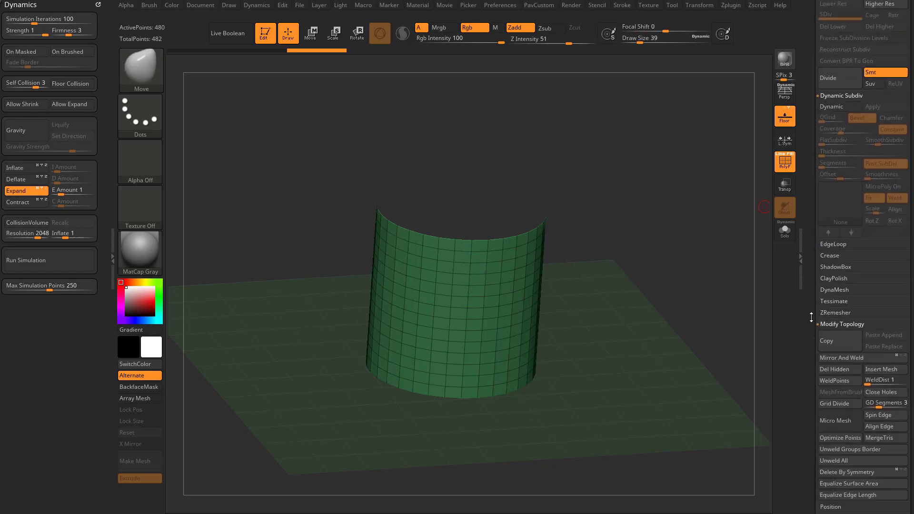
click(826, 448)
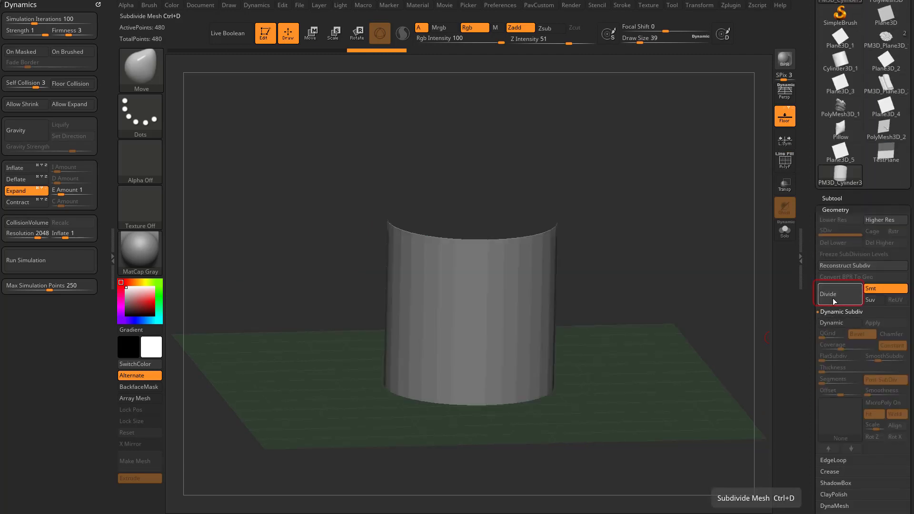
click(832, 300)
click(834, 302)
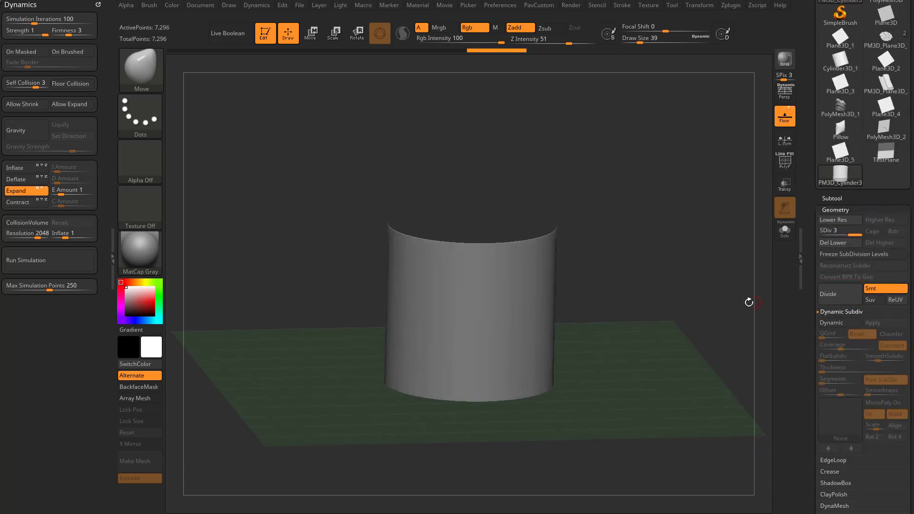
Mask the upper part of the cylinder wall from a straight front view.
alt+drag(749, 301, 732, 308)
drag(812, 362, 812, 256)
shift+drag(638, 233, 495, 219)
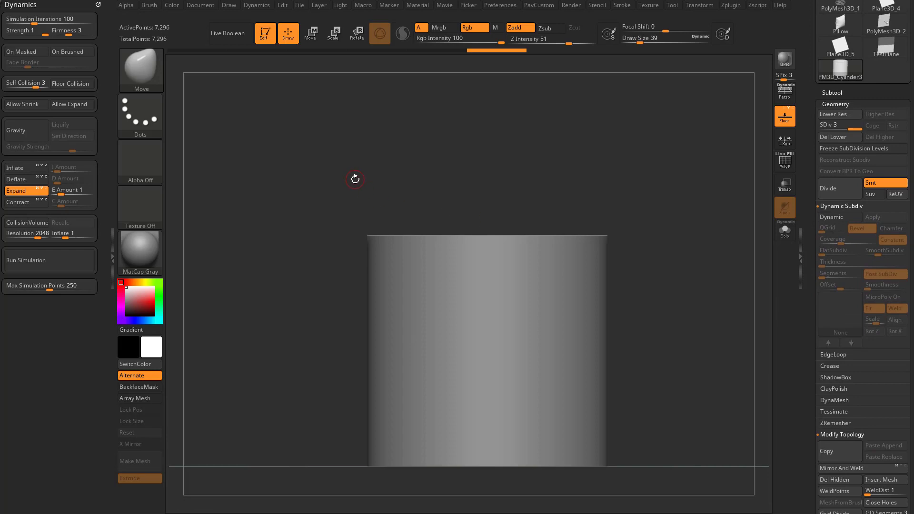
mouse_move(296, 162)
ctrl+mouse_down()
mouse_move(654, 313)
mouse_move(656, 325)
mouse_move(696, 315)
ctrl+mouse_up()
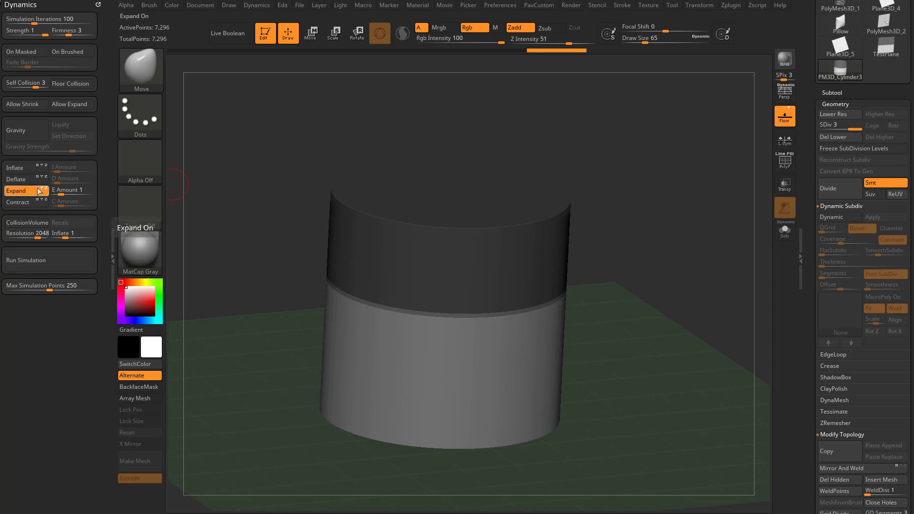
Run the Expand simulation on the unmasked lower part and turn on Dynamic Subdiv to smooth the folds.
click(55, 265)
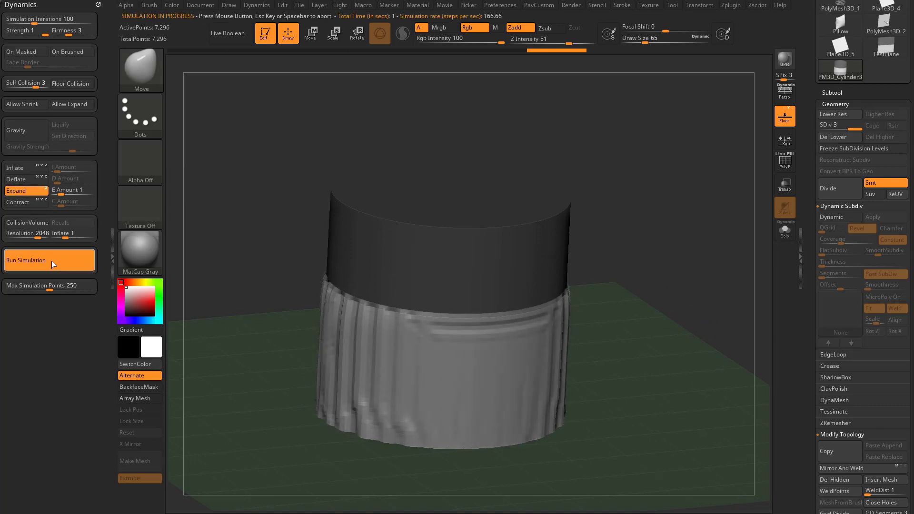
drag(621, 267, 720, 285)
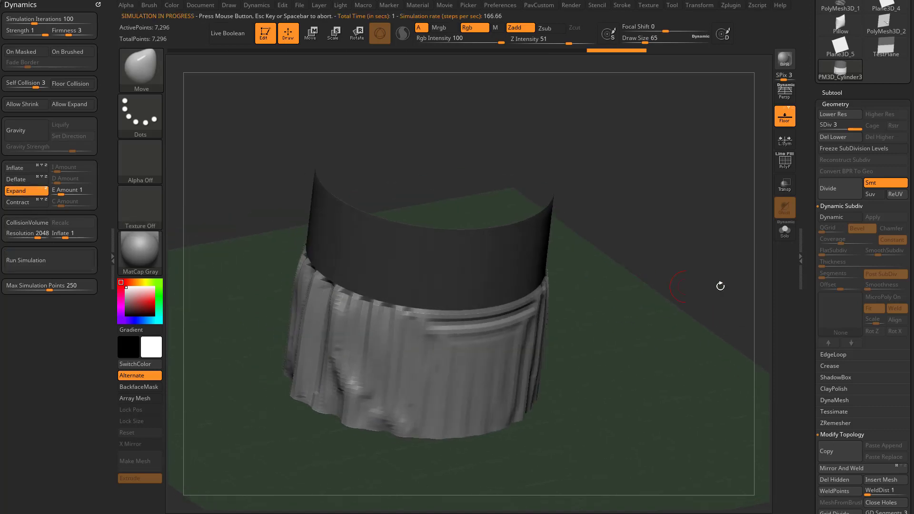
click(831, 217)
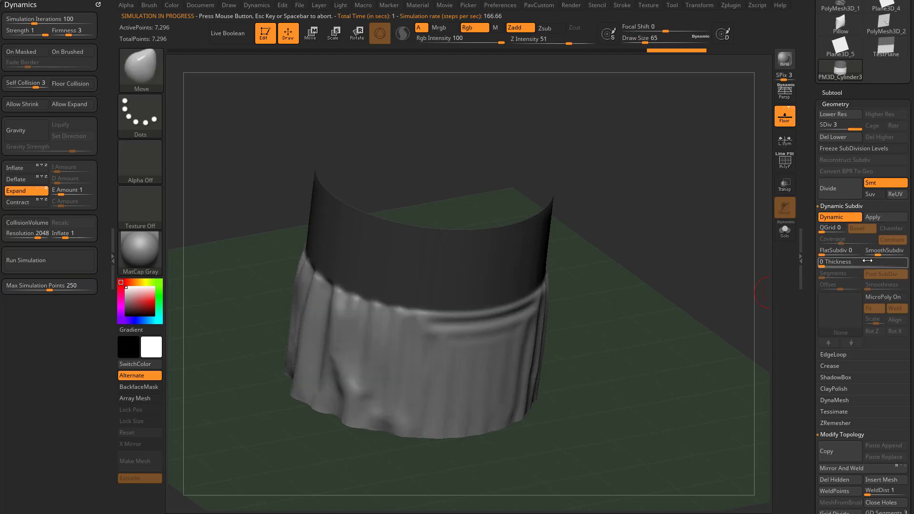
drag(872, 254, 878, 254)
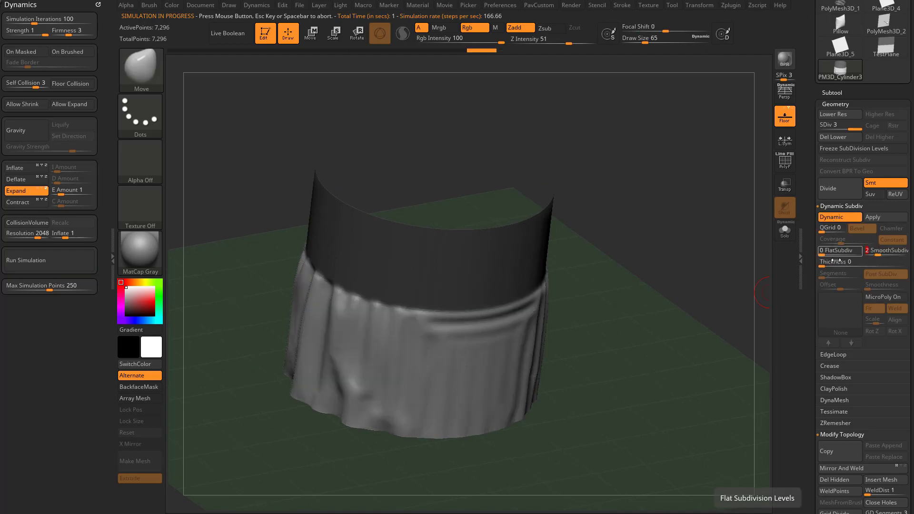
mouse_move(683, 282)
mouse_down()
mouse_move(642, 255)
mouse_move(678, 267)
mouse_move(676, 284)
mouse_up()
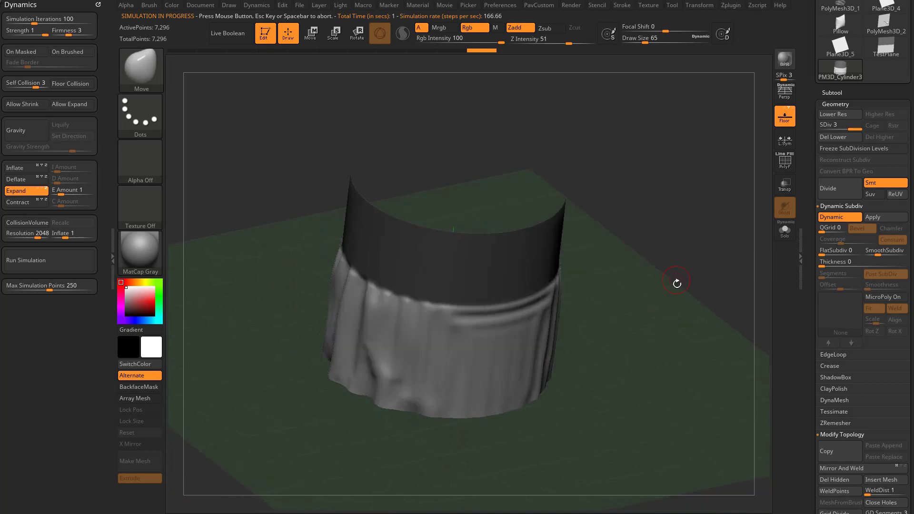
drag(450, 257, 331, 315)
mouse_move(631, 297)
mouse_down()
mouse_move(634, 267)
mouse_move(649, 271)
mouse_move(414, 338)
mouse_move(520, 338)
mouse_up()
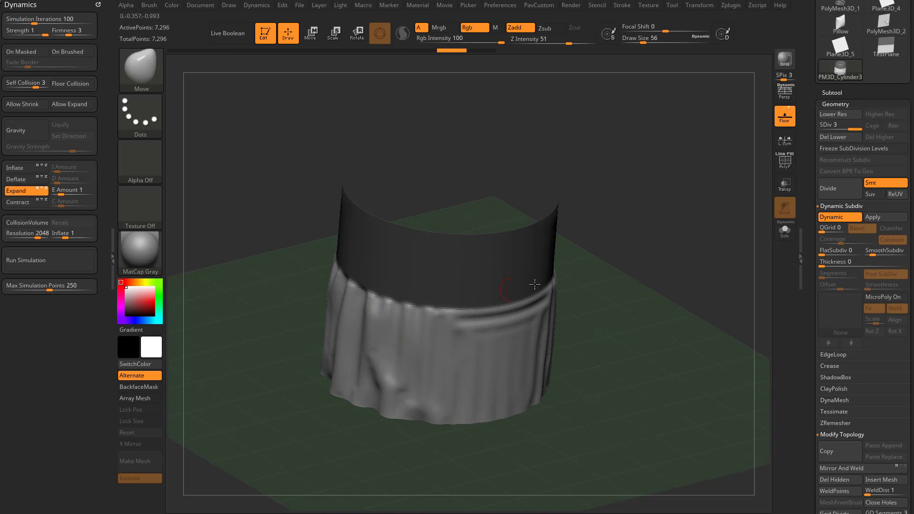
Undo the last Expand run, try Expand again with all three axes enabled, and undo that run too.
key(ctrl+z)
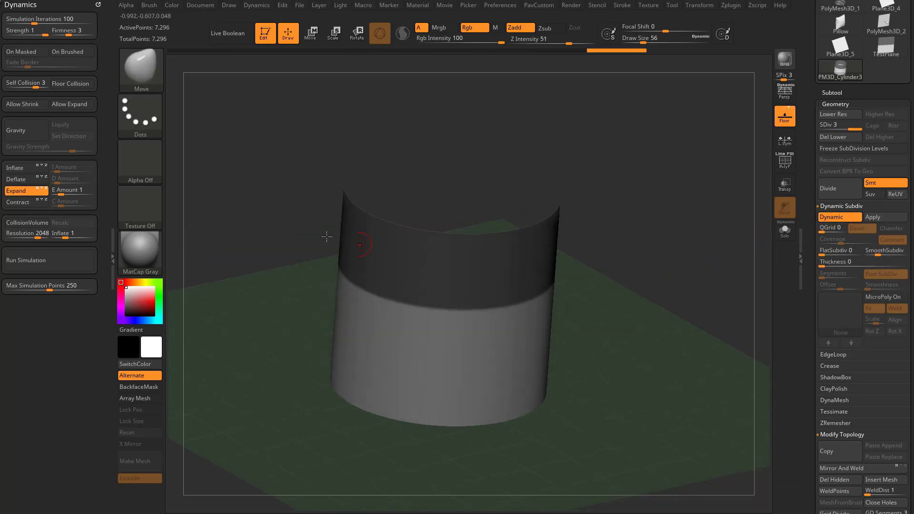
click(69, 258)
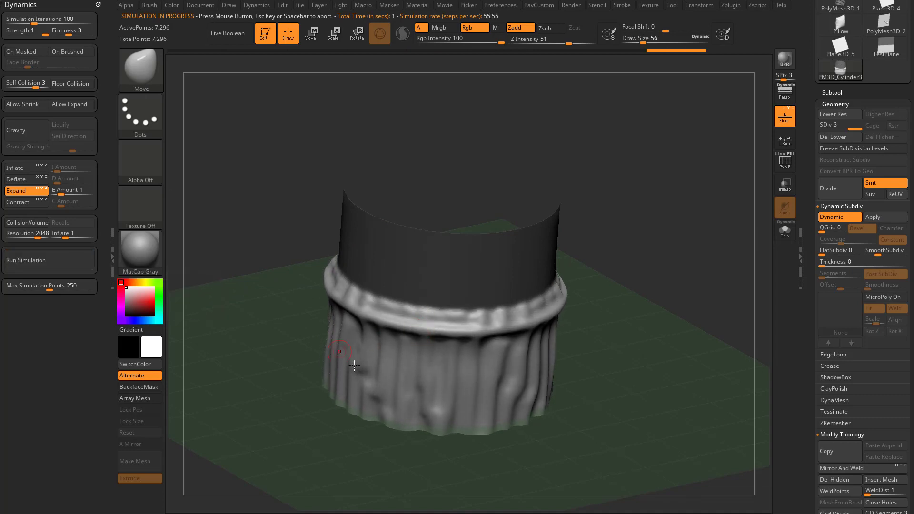
drag(620, 329, 697, 321)
key(ctrl+z)
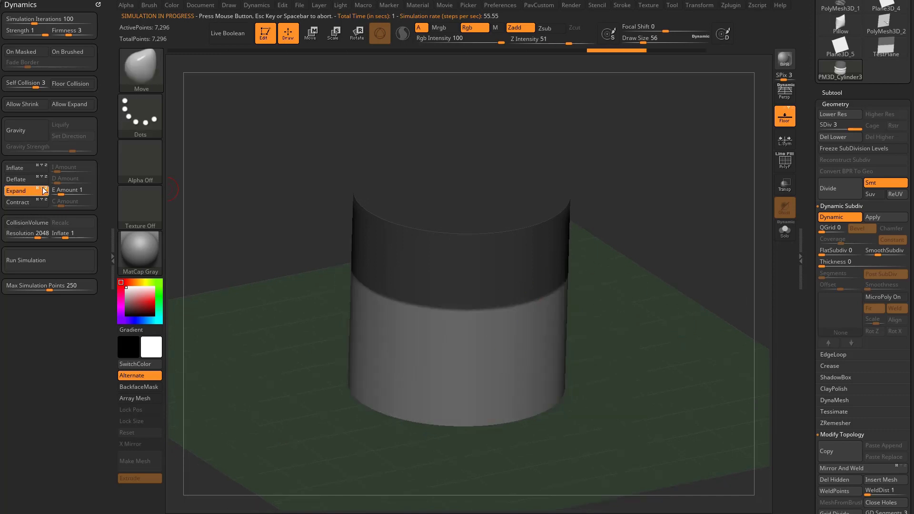
Run the Expand simulation along the X and Z axes twice in succession and undo the runs.
click(54, 255)
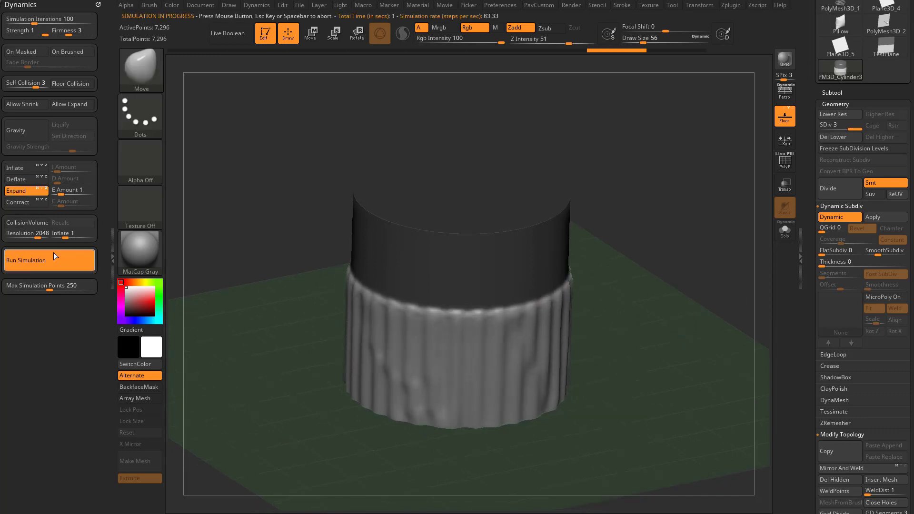
drag(618, 314, 639, 298)
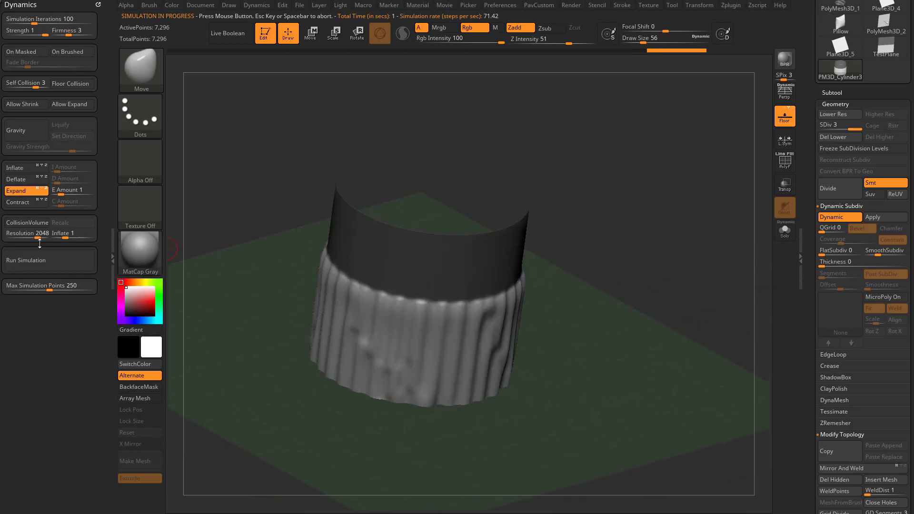
click(54, 263)
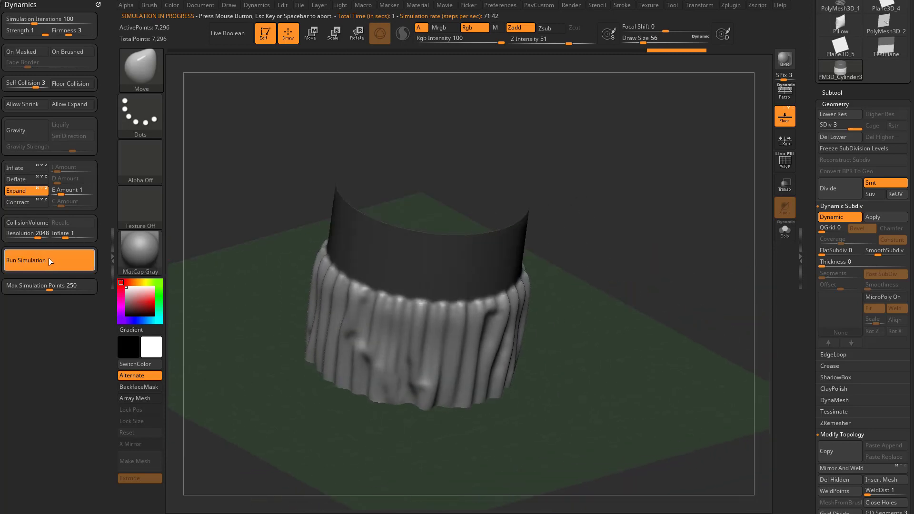
key(space)
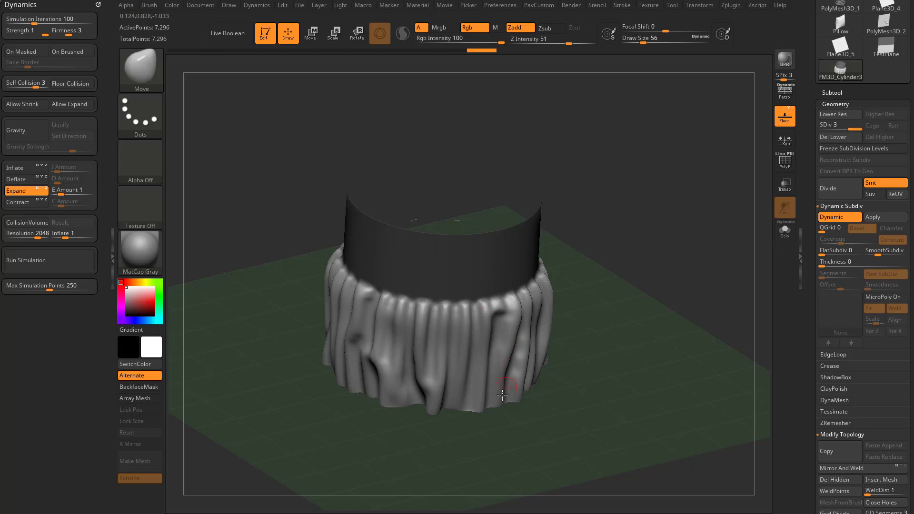
drag(647, 303, 630, 297)
key(ctrl+z)
key(ctrl+z)
key(ctrl+z)
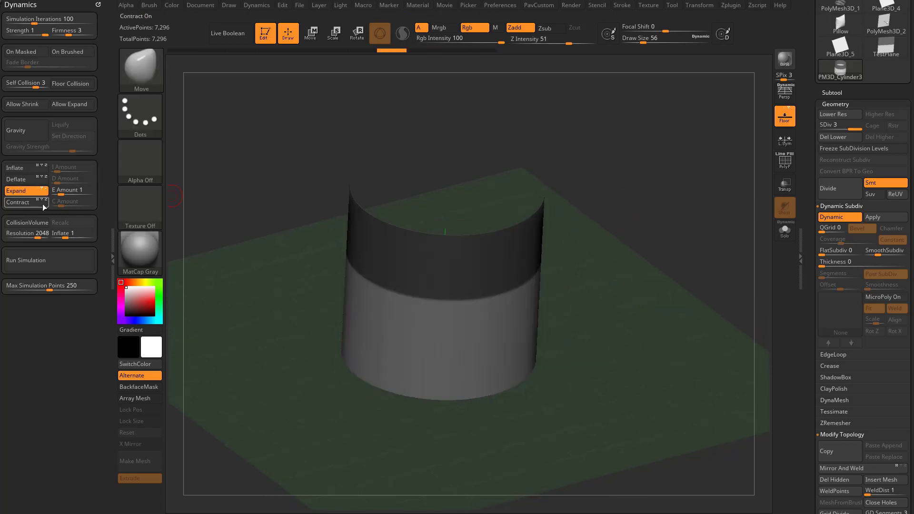
Run the Y-axis Expand simulation before and after setting Self Collision to 0, undoing each run.
click(50, 260)
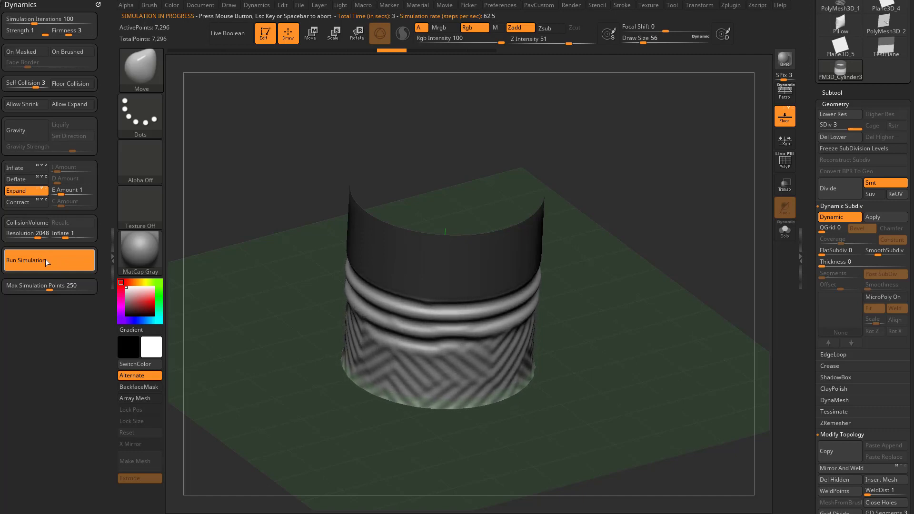
drag(641, 291, 636, 292)
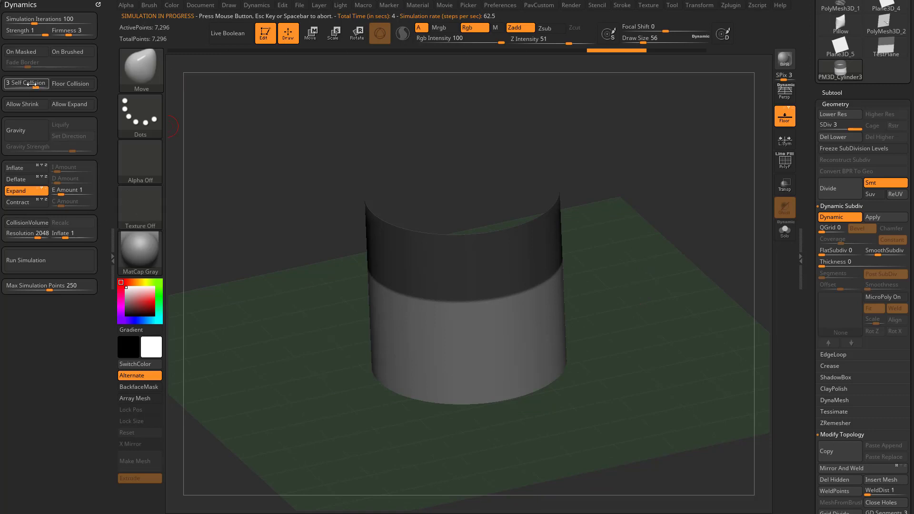
drag(27, 85, 6, 85)
click(38, 260)
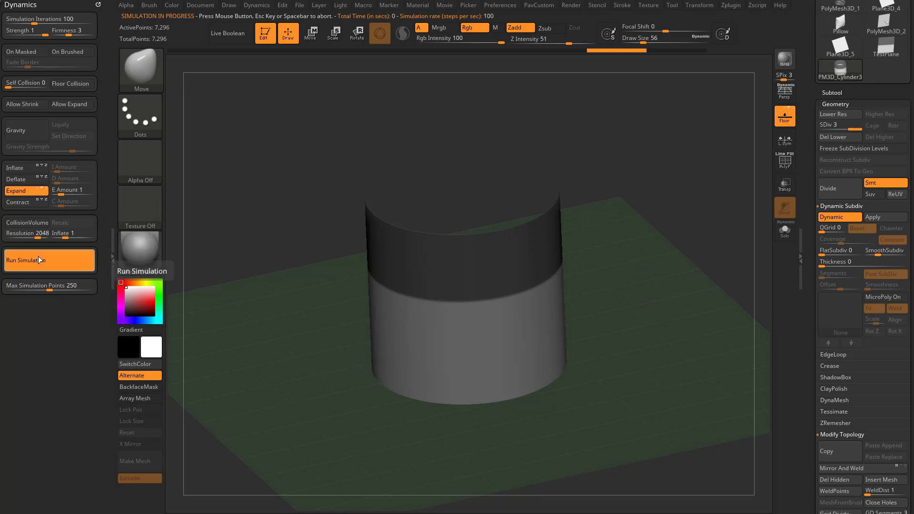
click(38, 260)
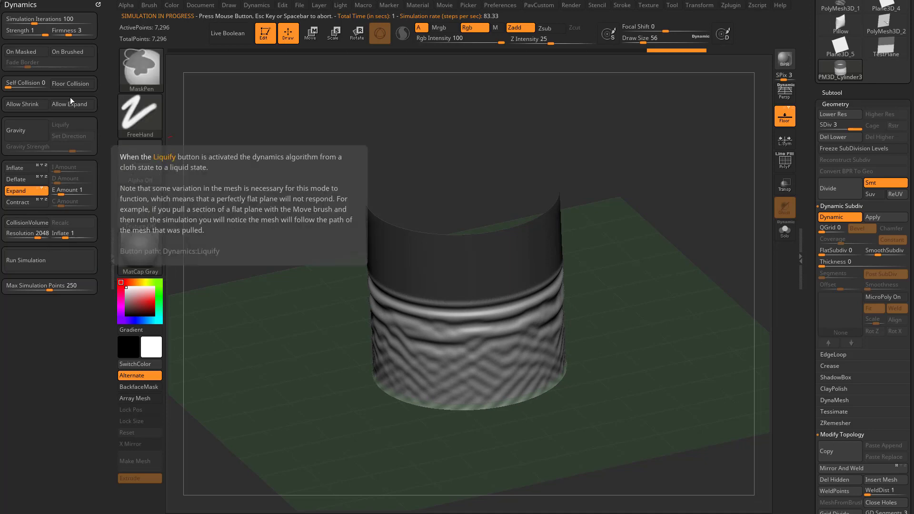
key(ctrl+z)
Set Firmness to 2, run the Y-axis Expand simulation again, and undo it.
drag(69, 33, 61, 34)
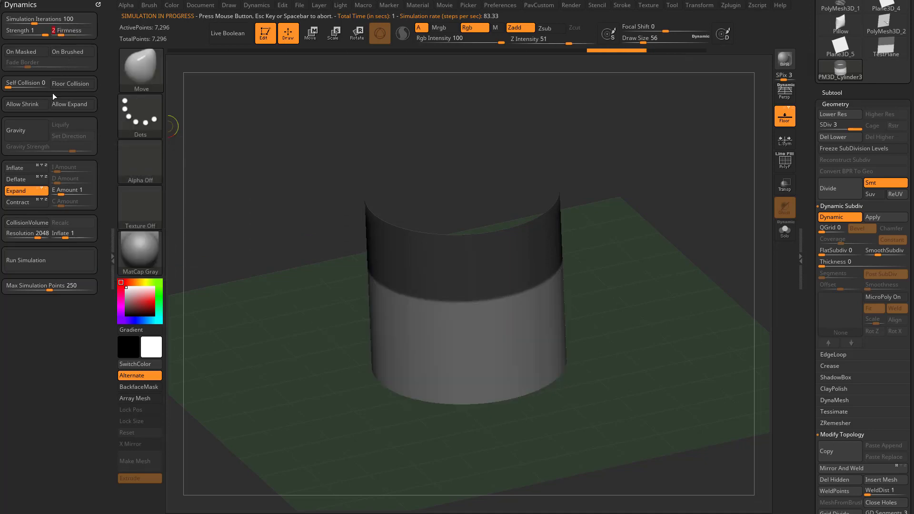
click(44, 262)
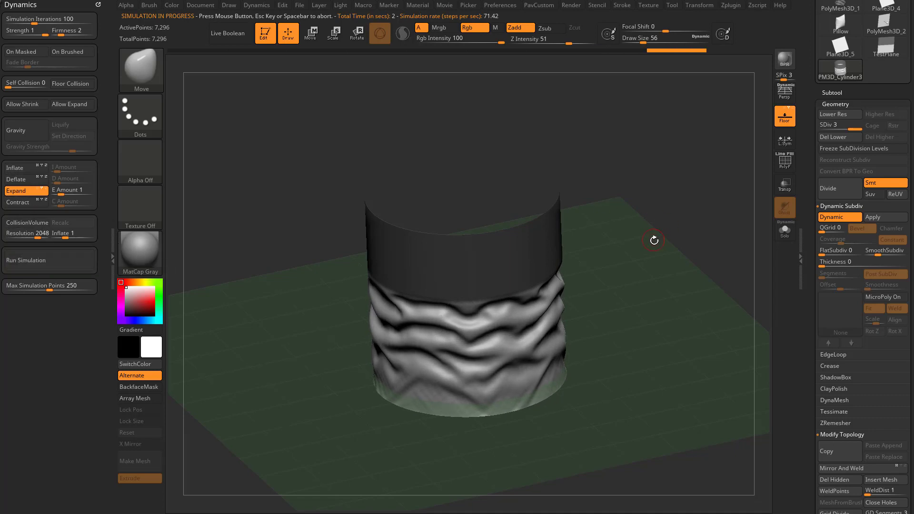
drag(654, 240, 615, 277)
drag(668, 323, 670, 303)
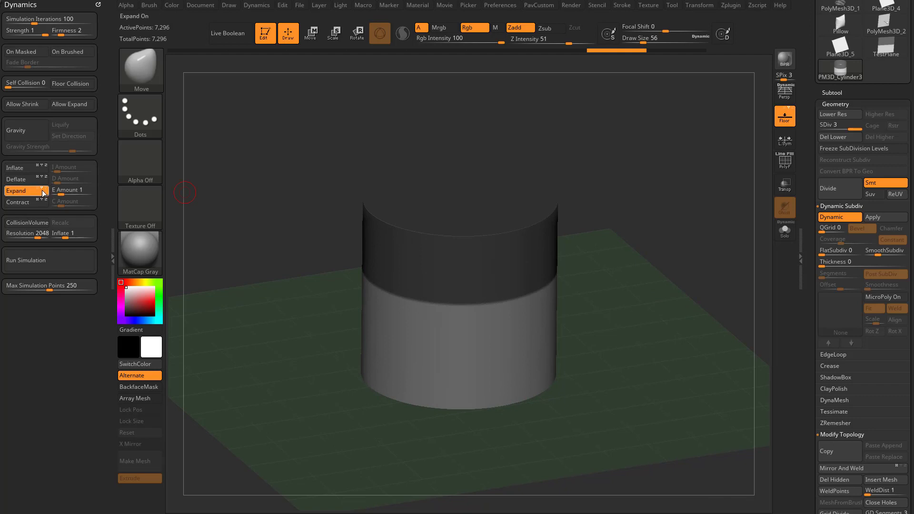
Run the Expand simulation on the unmasked part with two further axis combinations and undo each run.
click(49, 264)
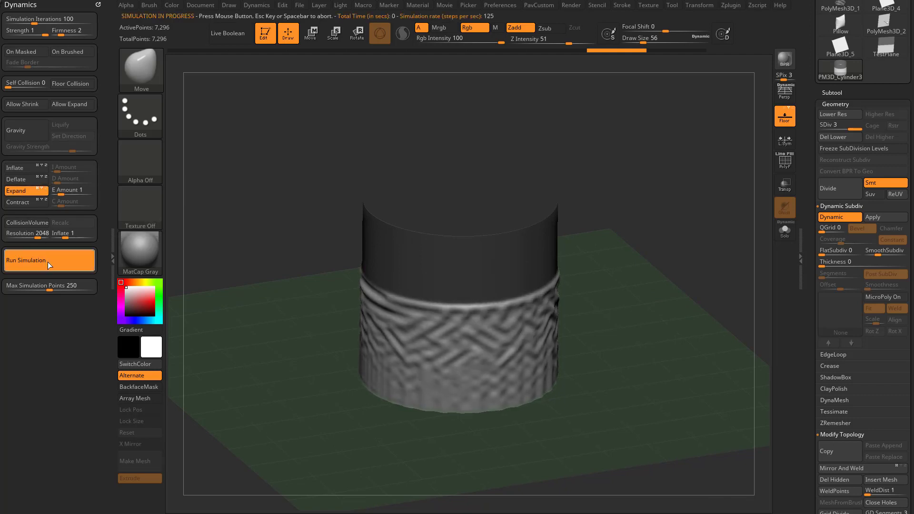
click(56, 252)
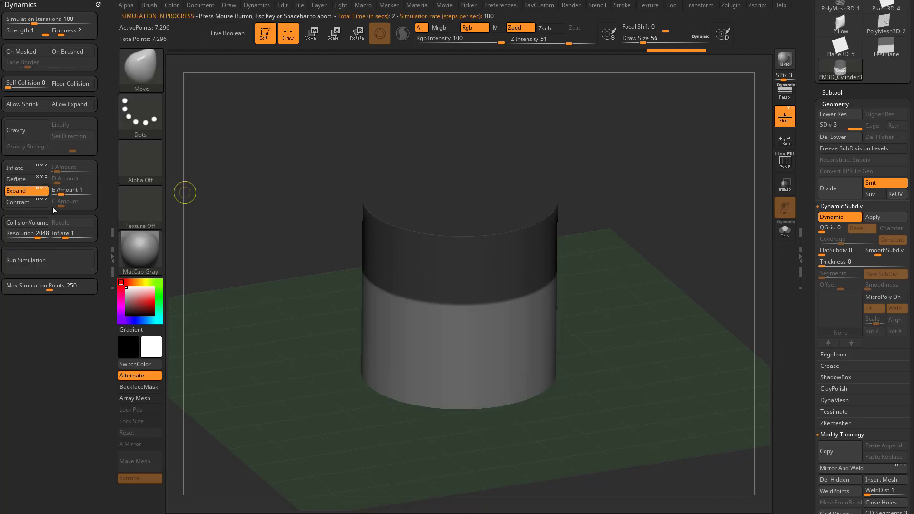
click(50, 260)
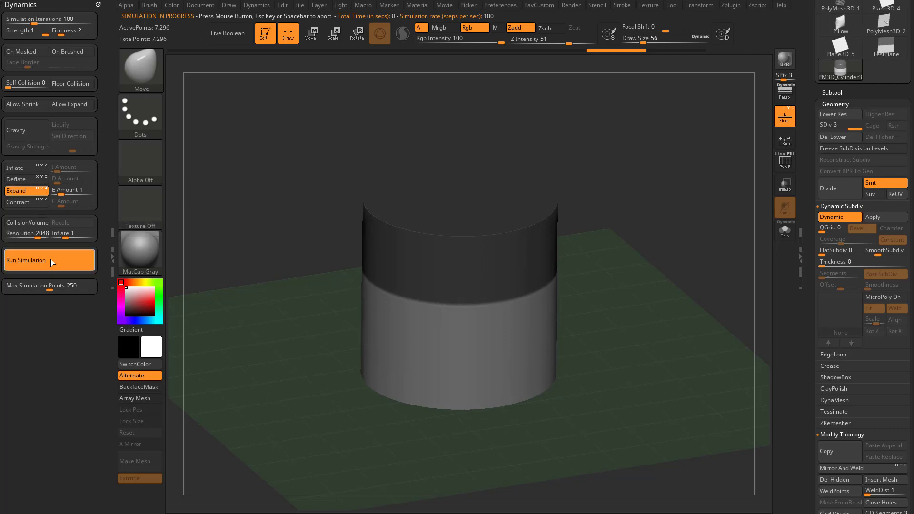
click(50, 259)
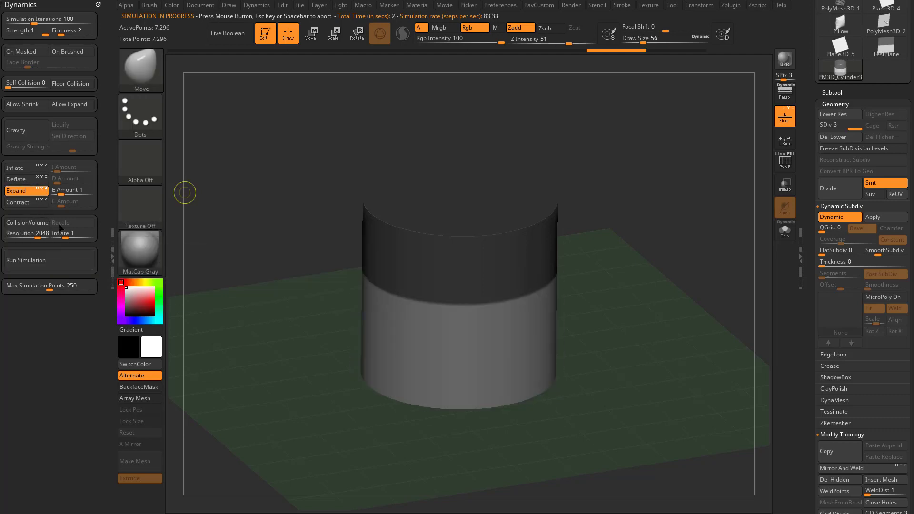
Enable Inflate alongside Expand, run the combined simulation on the lower part, and undo it.
right_drag(455, 332, 538, 316)
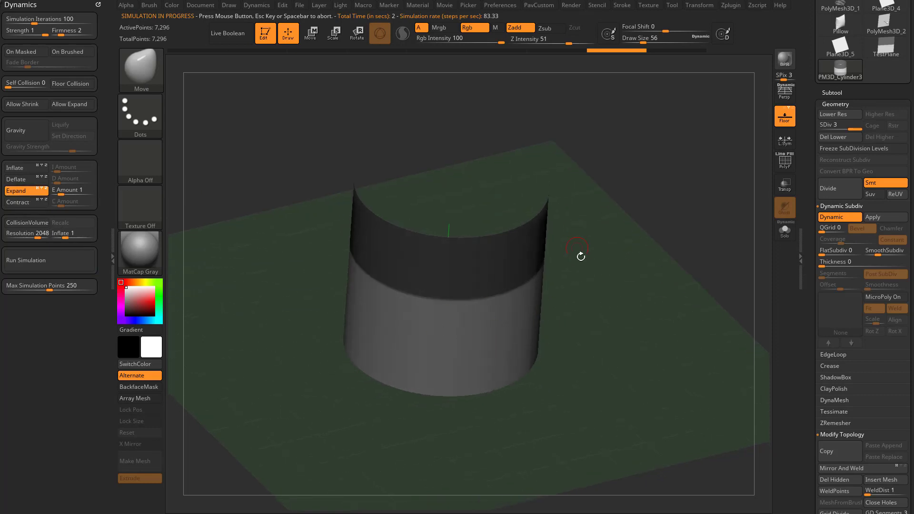
right_drag(581, 257, 575, 261)
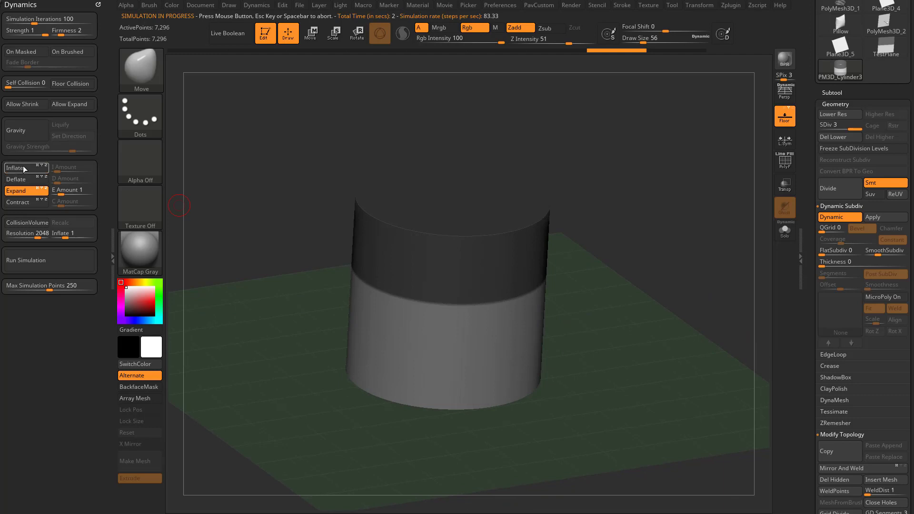
click(52, 259)
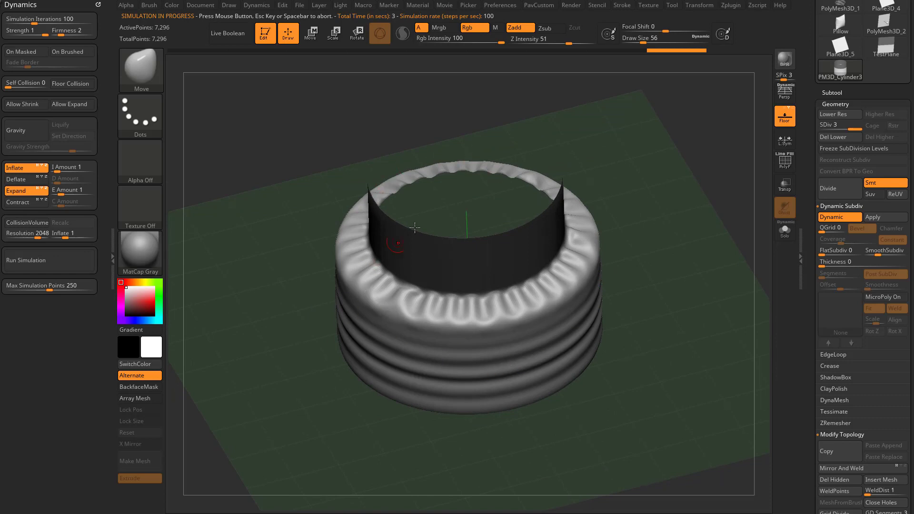
drag(653, 278, 575, 266)
key(ctrl+z)
drag(234, 217, 225, 231)
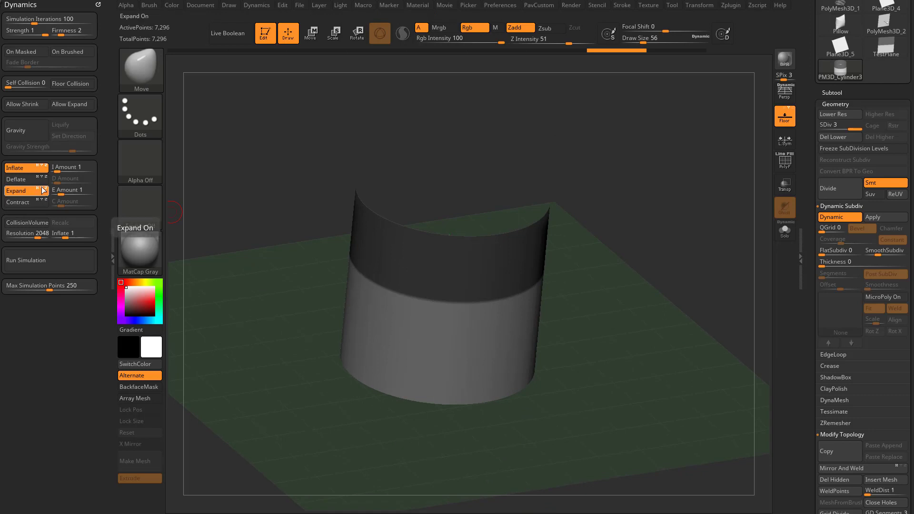
Run the combined Inflate and Expand simulation again on the cylinder's unmasked part and undo it.
click(46, 261)
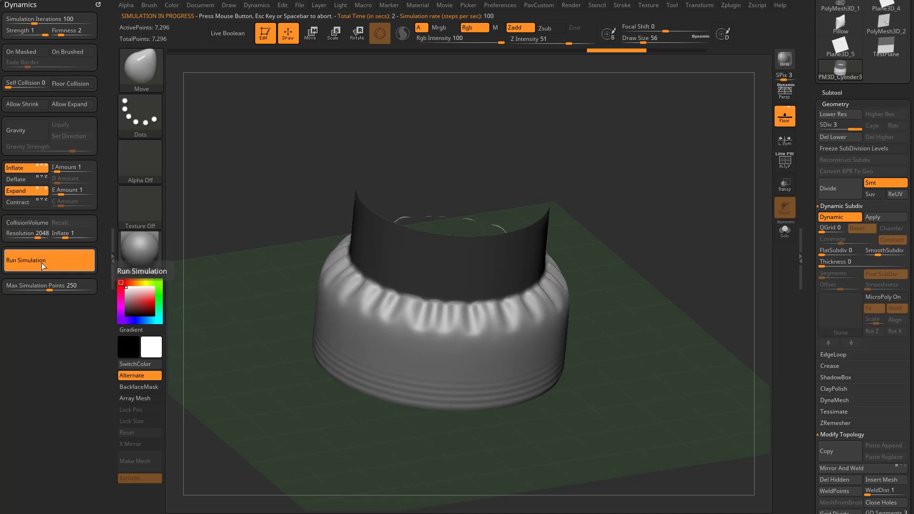
key(ctrl)
key(ctrl+z)
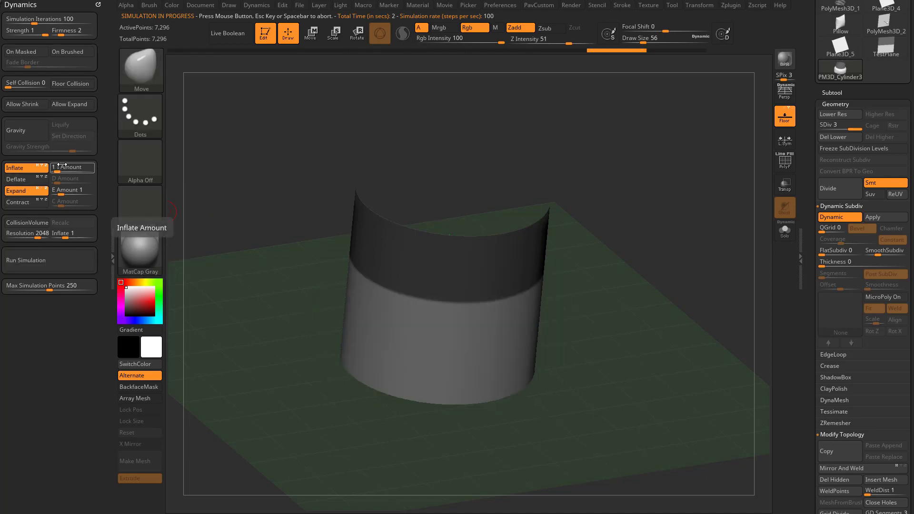
Set Expand Amount to about 4.2 and Inflate Amount to about 0.6, run the combined simulation on the cylinder twice, and undo both runs.
drag(62, 192, 56, 169)
click(46, 261)
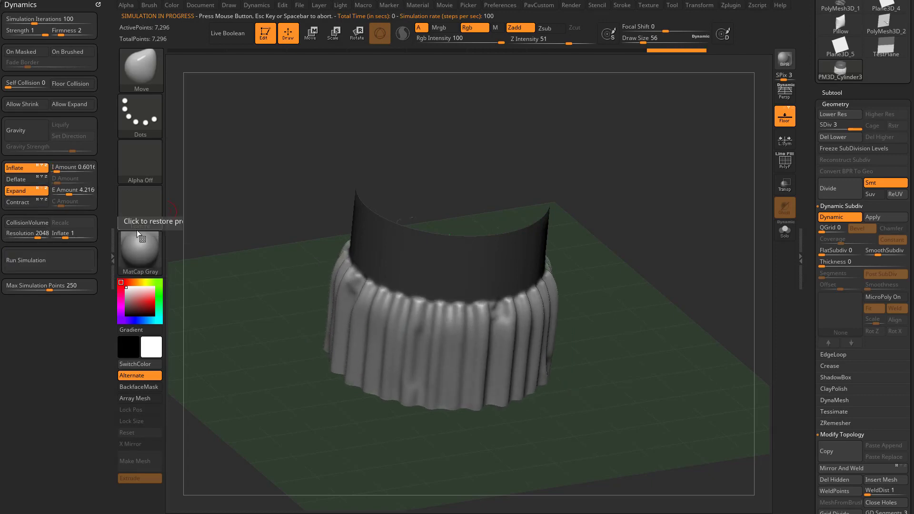
right_drag(421, 325, 496, 269)
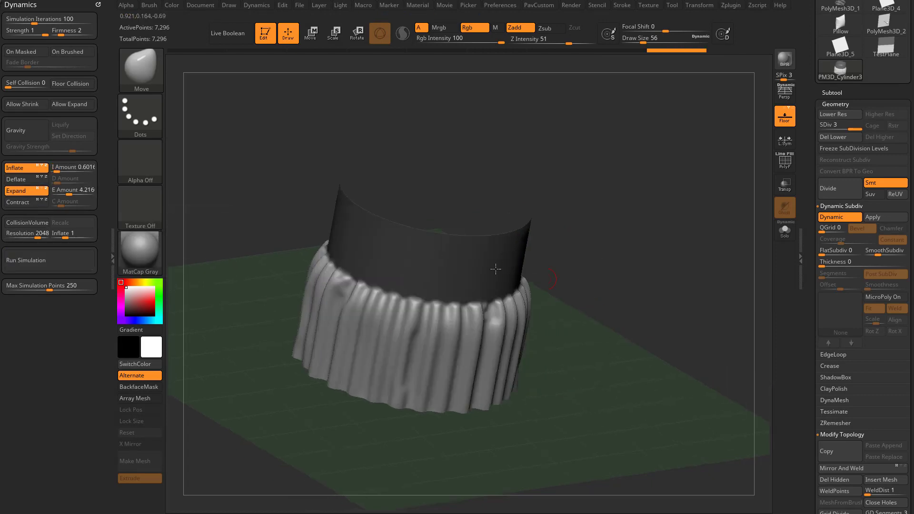
right_drag(449, 208, 412, 204)
click(41, 260)
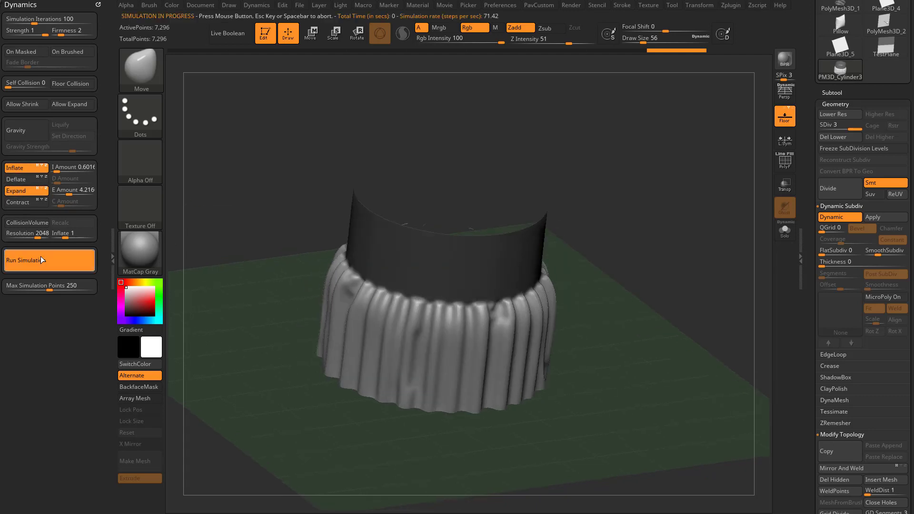
right_drag(511, 275, 624, 281)
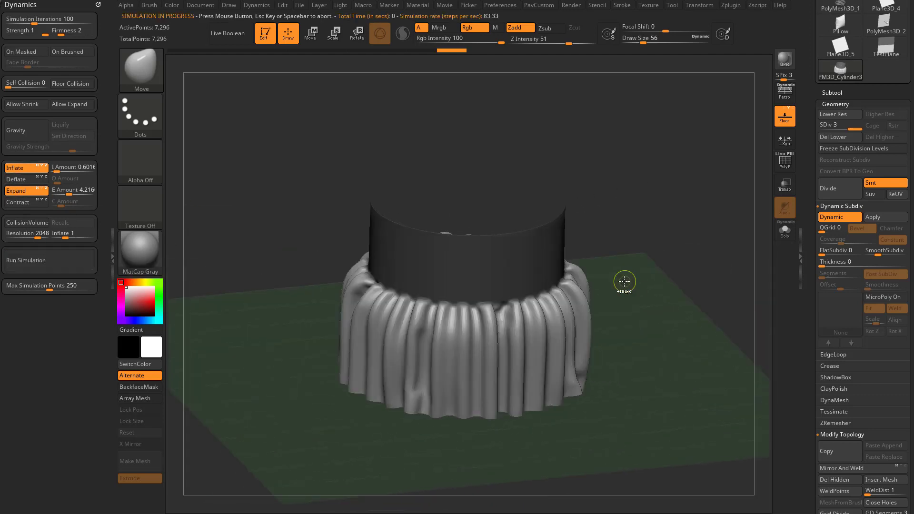
key(ctrl+z)
key(ctrl+z)
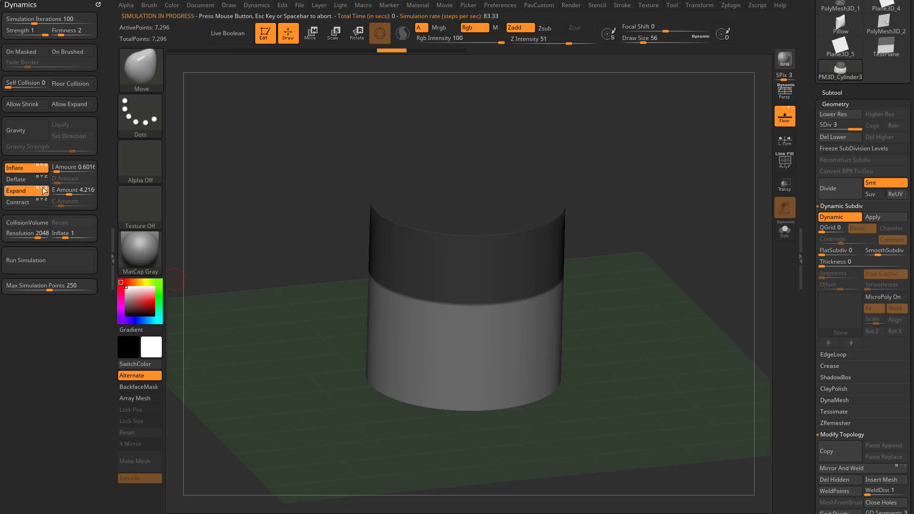
Turn off Expand and Inflate and enable Contract for the cylinder's simulation.
right_drag(569, 280, 673, 224)
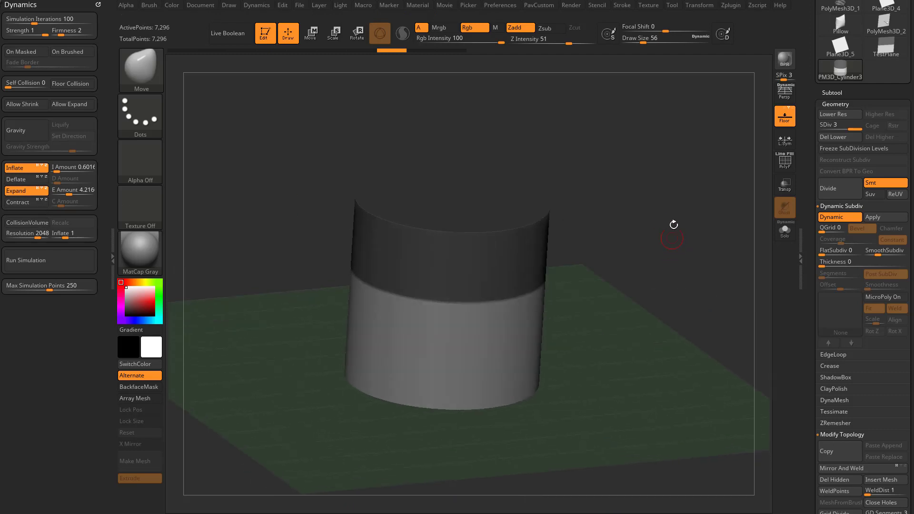
click(19, 190)
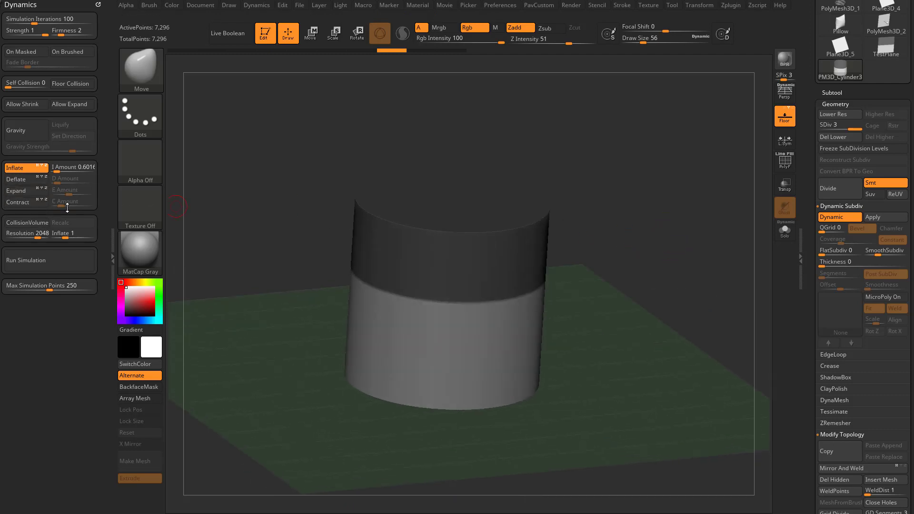
click(24, 168)
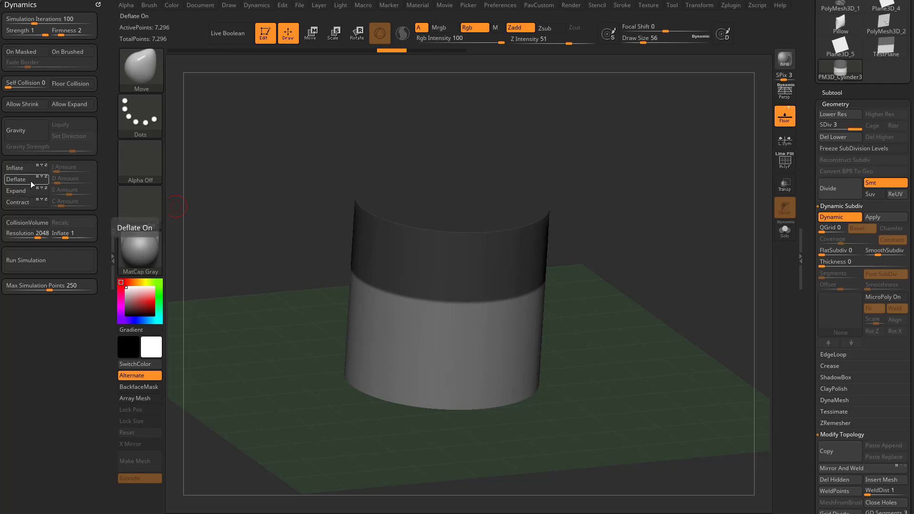
click(26, 204)
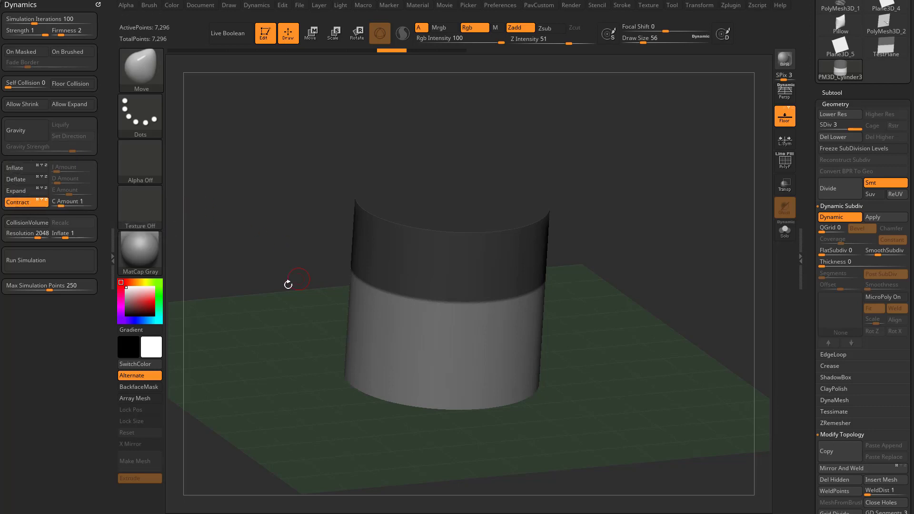
Run the Contract simulation on the cylinder's unmasked part with different axis combinations, undoing each run.
drag(287, 284, 279, 292)
drag(609, 291, 604, 295)
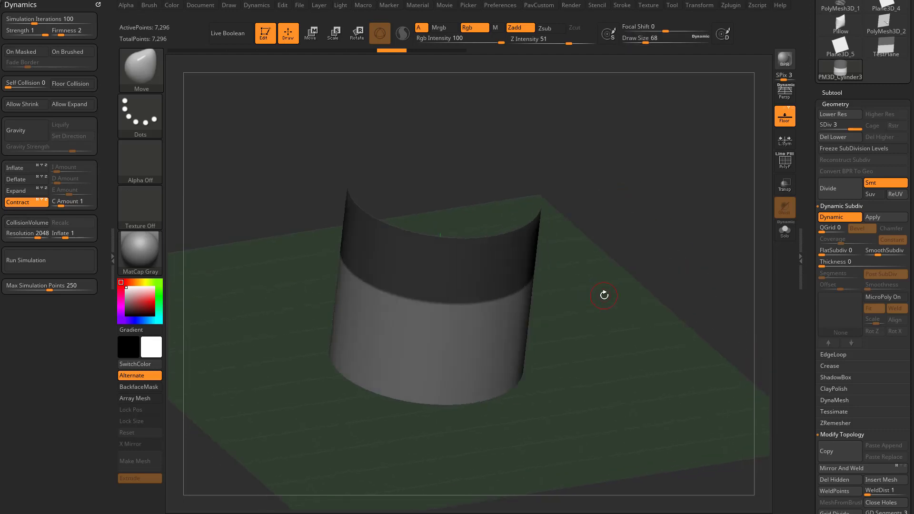
drag(527, 202, 573, 235)
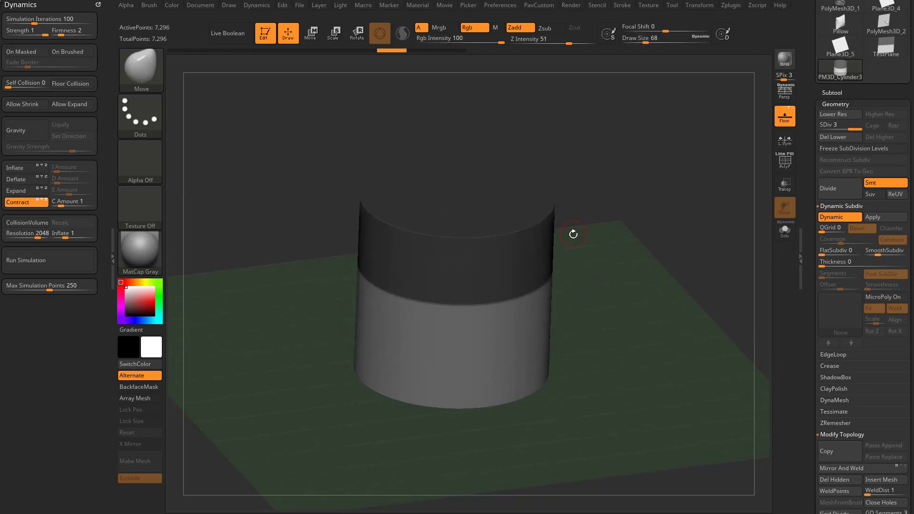
drag(583, 283, 542, 269)
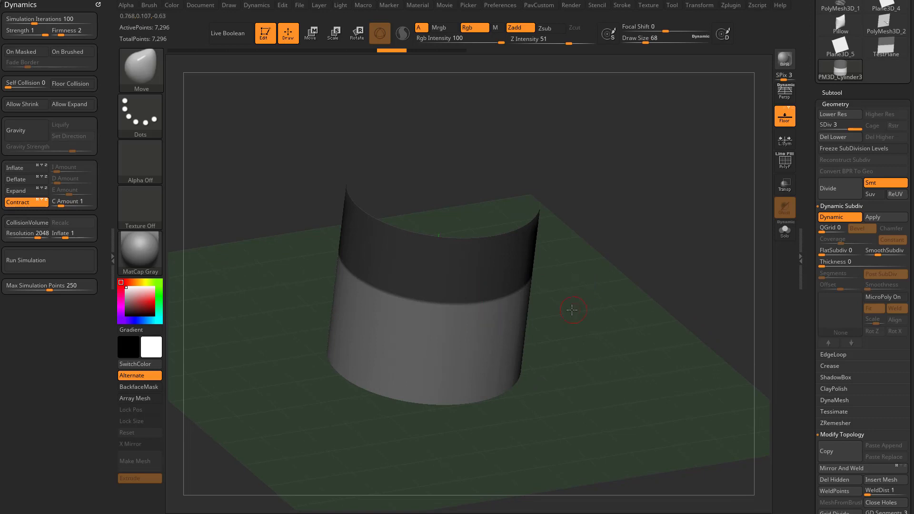
click(48, 261)
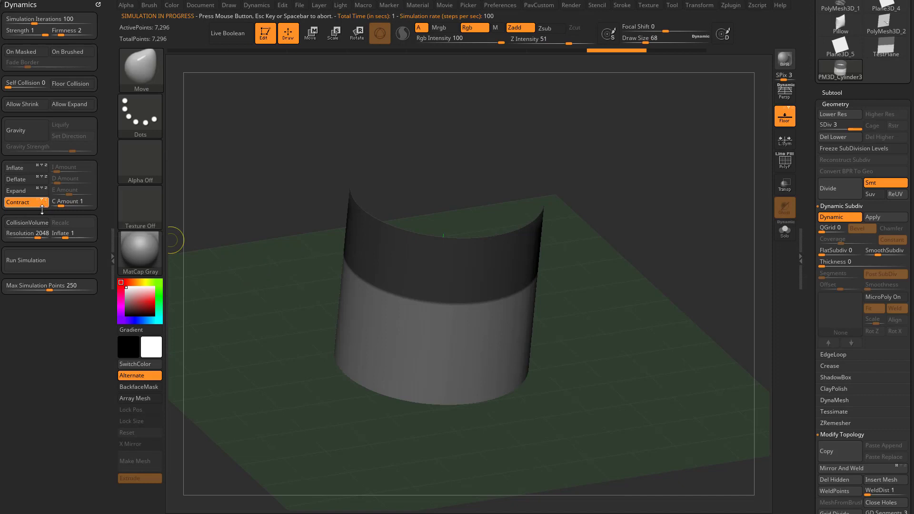
click(42, 258)
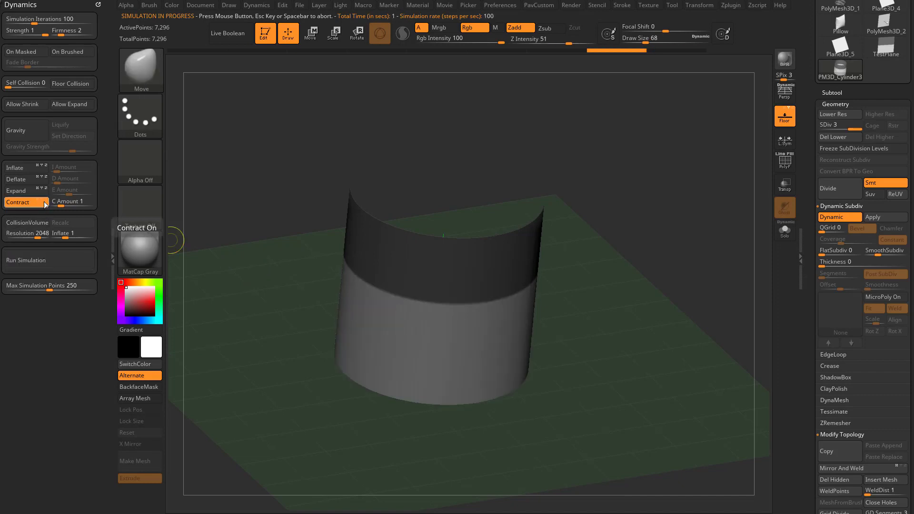
click(49, 259)
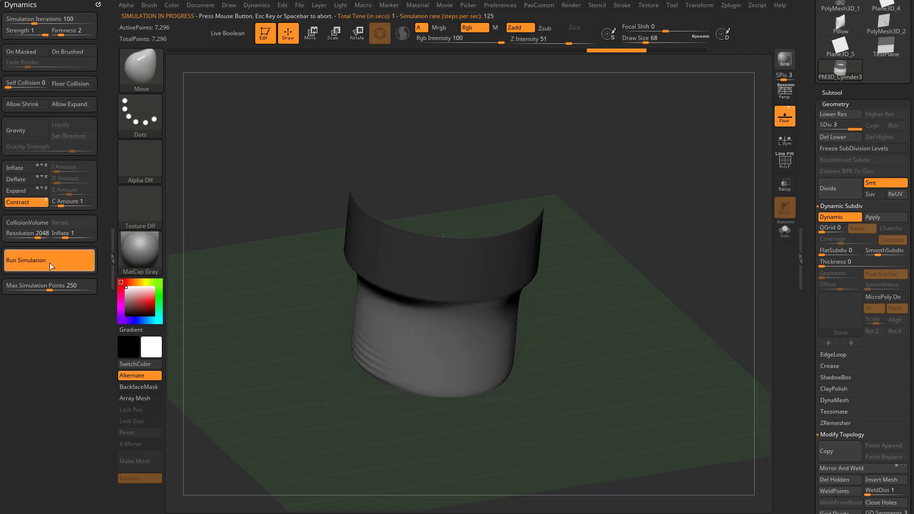
drag(591, 299, 602, 282)
key(ctrl+z)
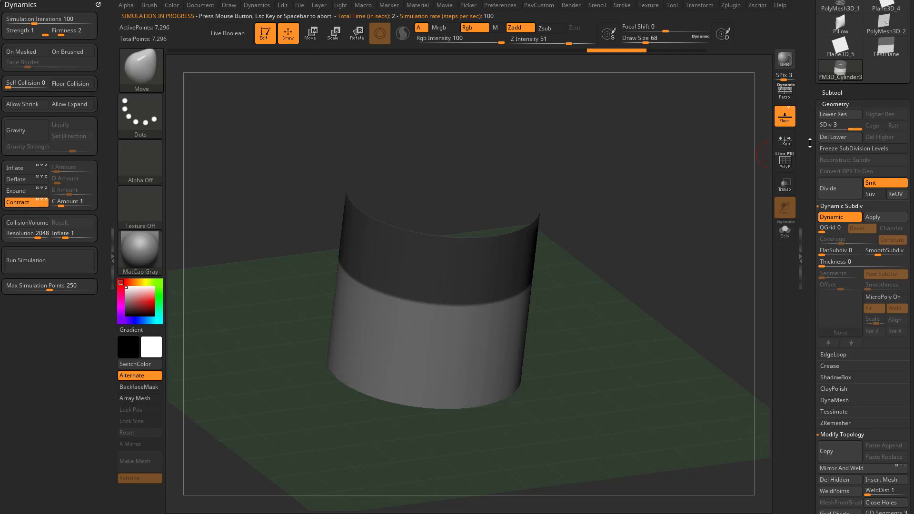
Switch to the TestPlane model, run an Expand simulation on its unmasked lower half, and undo the run.
drag(809, 143, 811, 179)
click(878, 133)
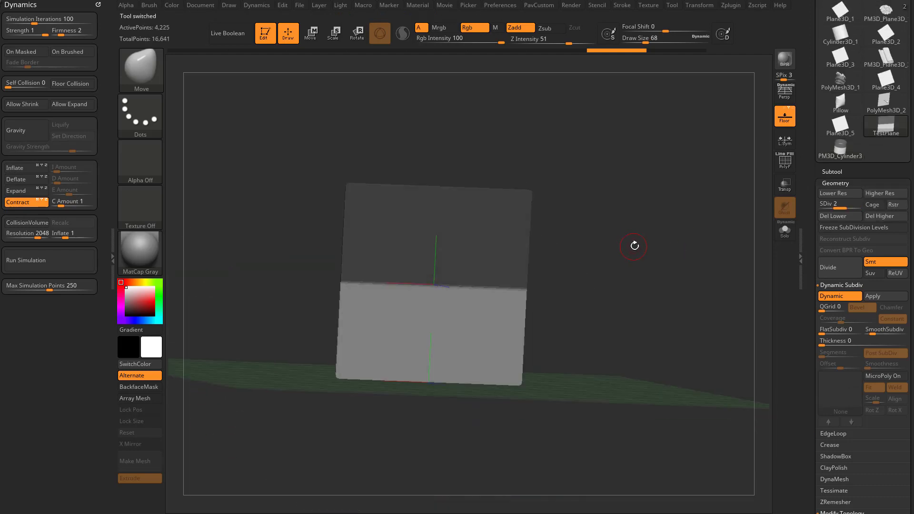
click(27, 192)
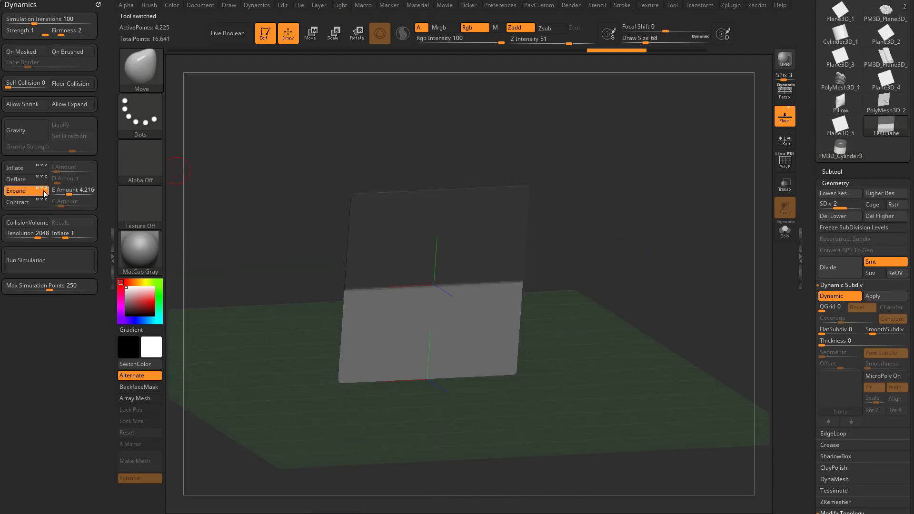
click(47, 262)
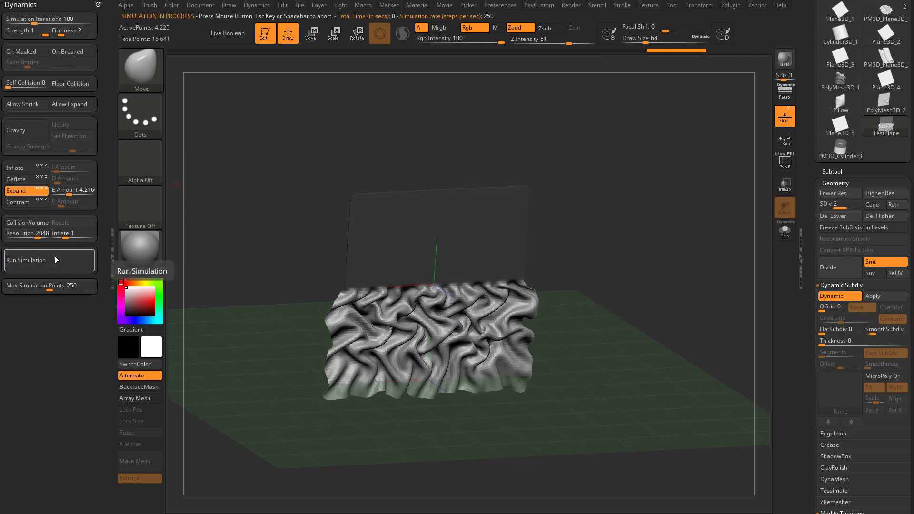
key(ctrl+z)
Set Expand Amount to 1, run the simulation on the plane's lower half, and return to the flat, unmasked plane.
drag(65, 193, 62, 192)
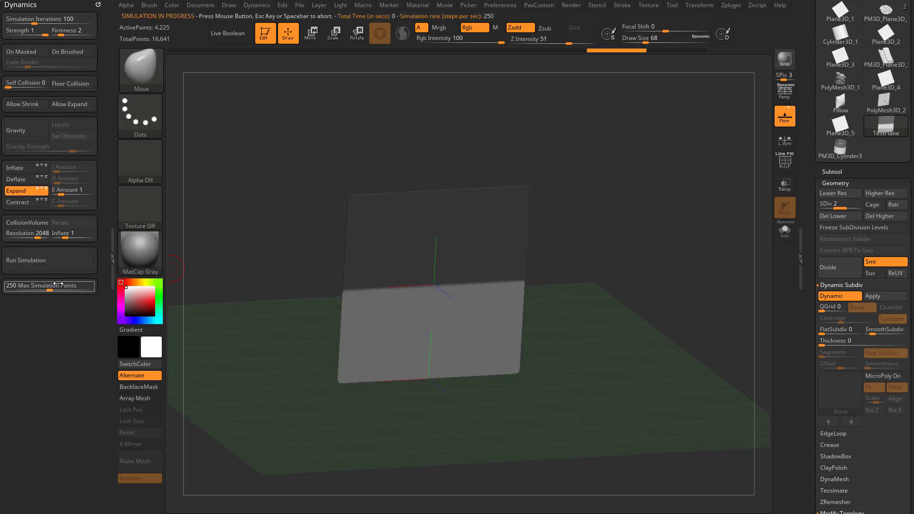
click(58, 262)
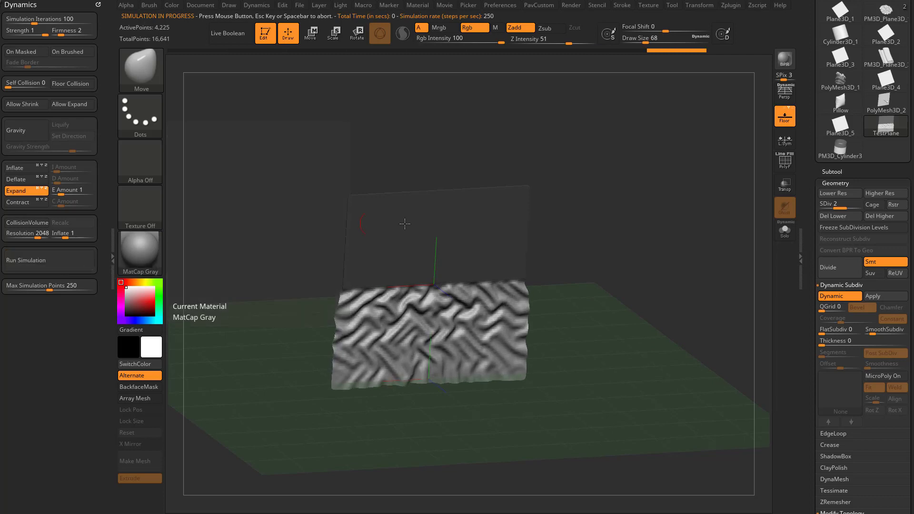
drag(581, 223, 539, 261)
key(ctrl+z)
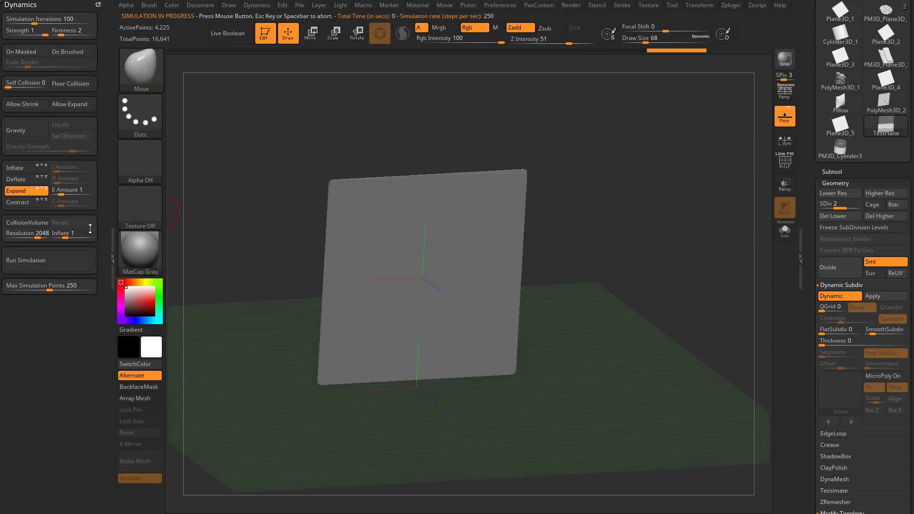
Run the Expand simulation on the whole plane and mask everything except a horizontal strip across its middle.
click(59, 257)
shift+drag(207, 226, 587, 308)
drag(578, 249, 173, 175)
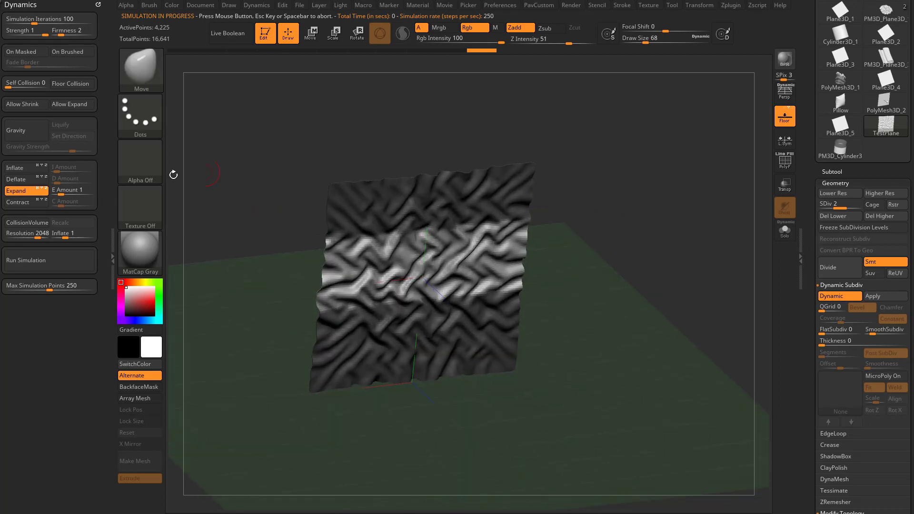
Switch from Expand to Contract, run the simulation on the wrinkled middle strip, and undo it.
click(34, 203)
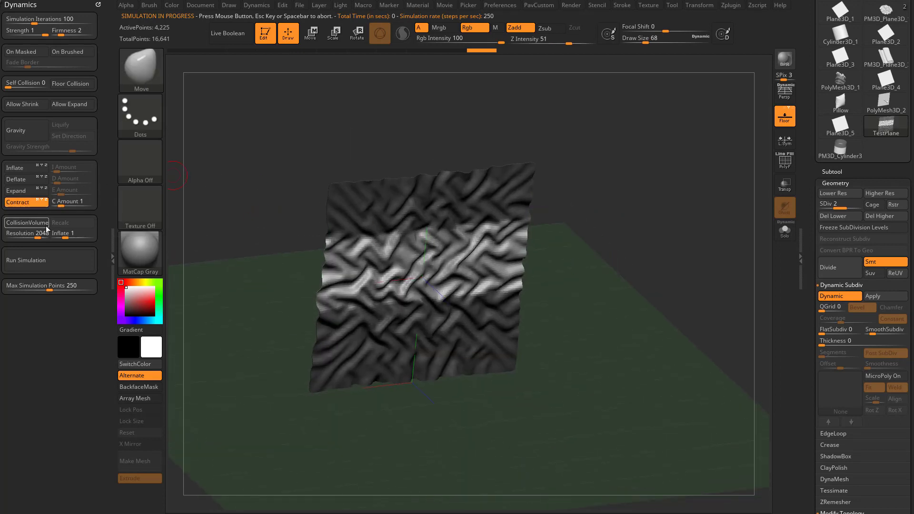
click(56, 258)
click(57, 261)
drag(585, 286, 398, 257)
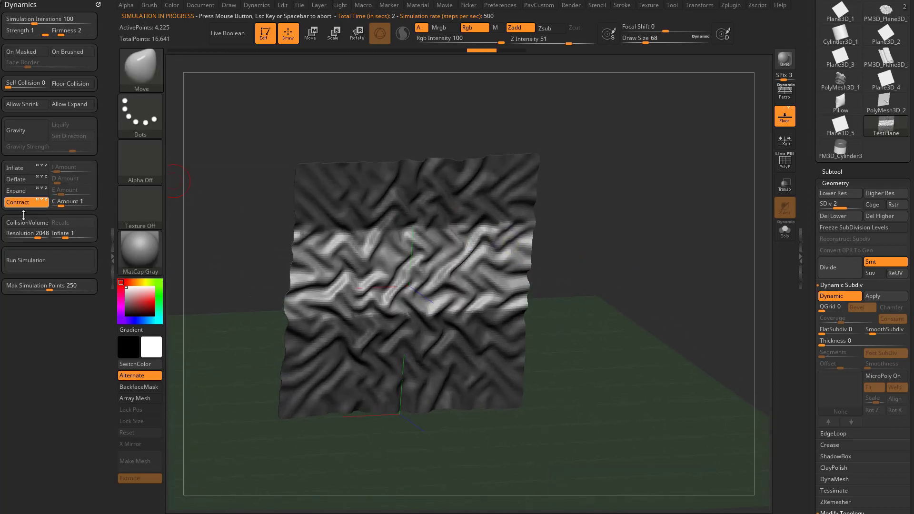
Restrict Contract to the Z axis and run the simulation to flatten the wrinkles in the plane's unmasked middle strip.
click(214, 197)
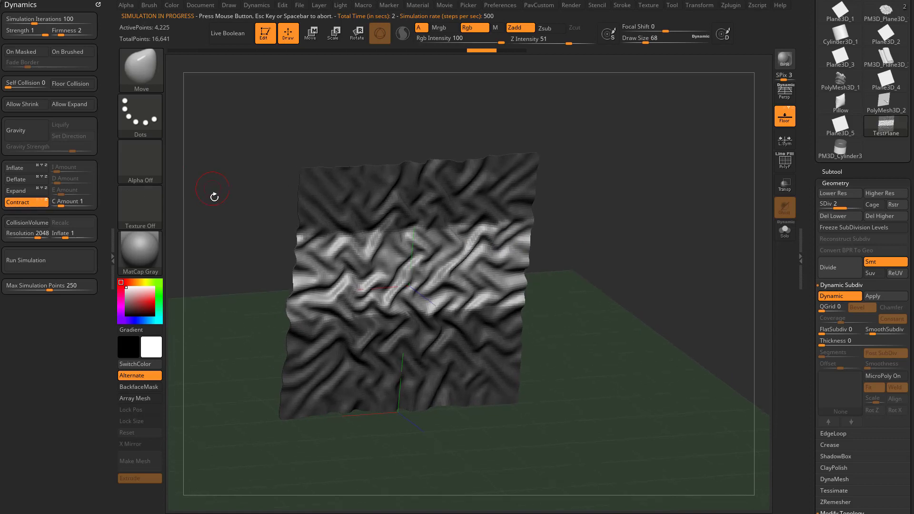
drag(650, 230, 601, 235)
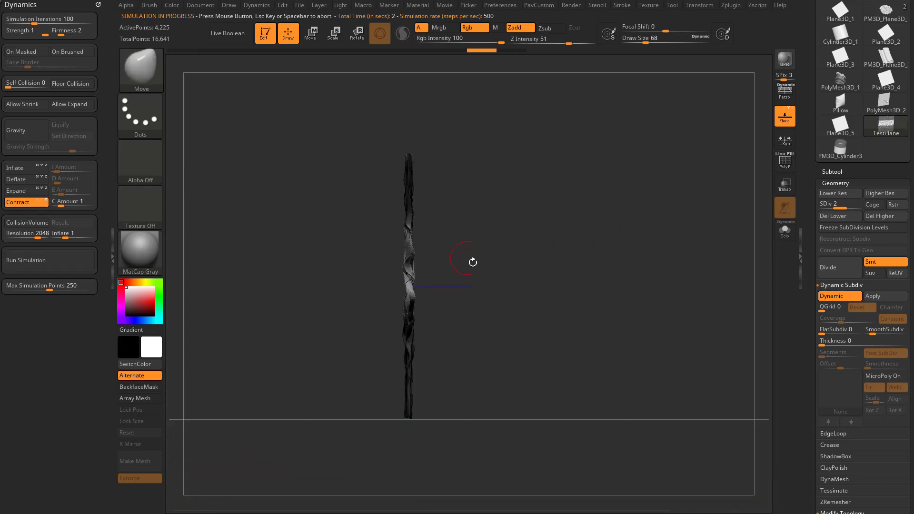
drag(473, 262, 475, 283)
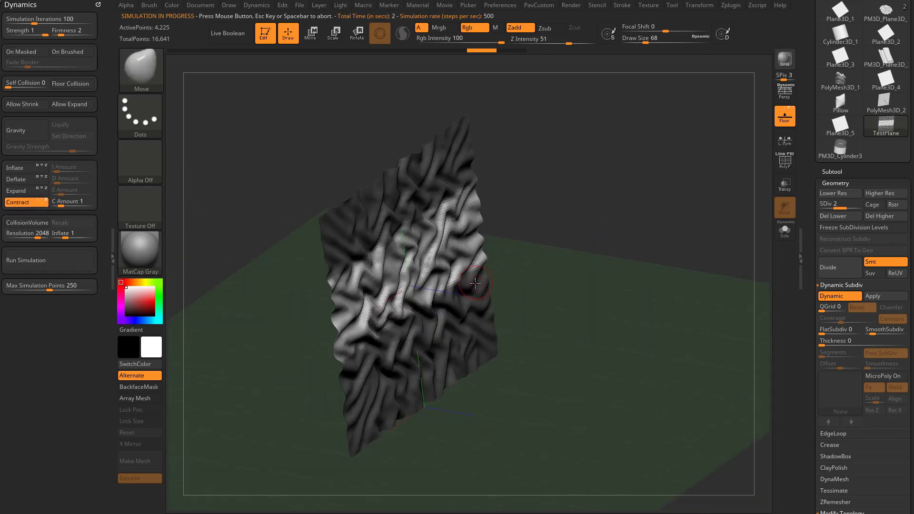
click(44, 259)
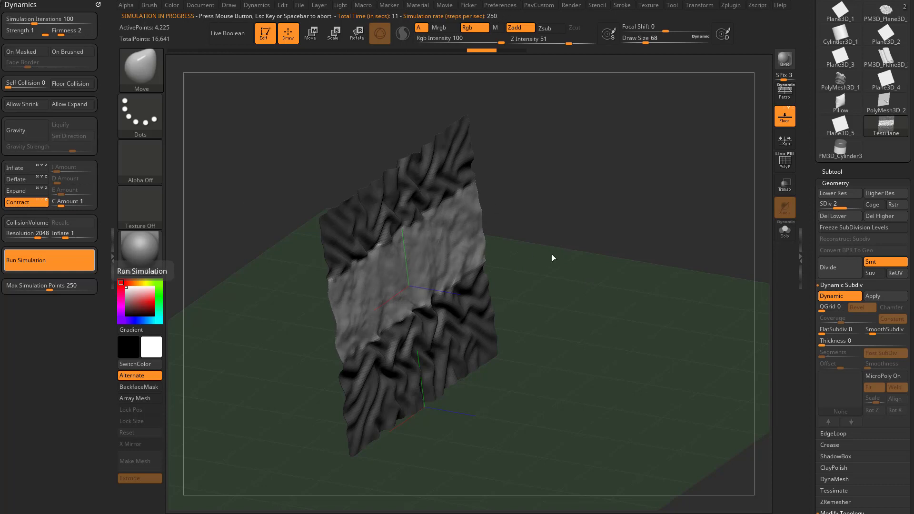
drag(541, 234, 607, 245)
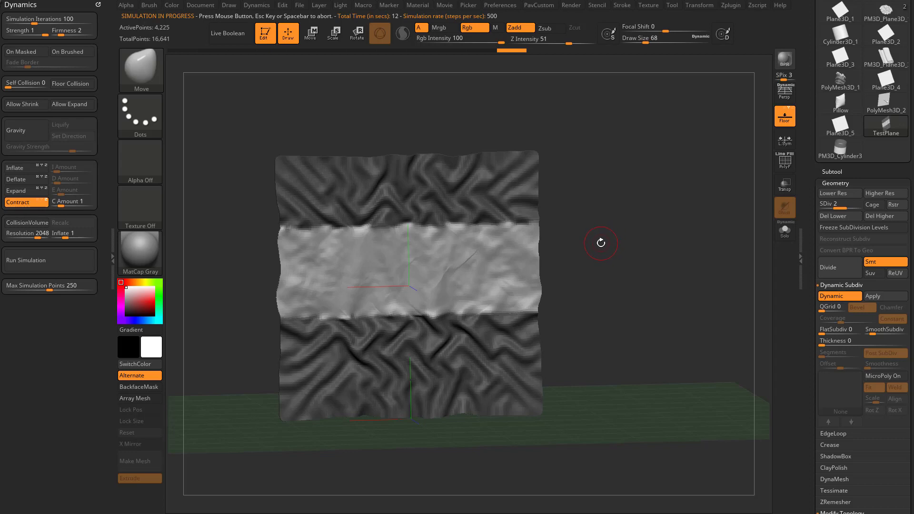
drag(600, 242, 587, 232)
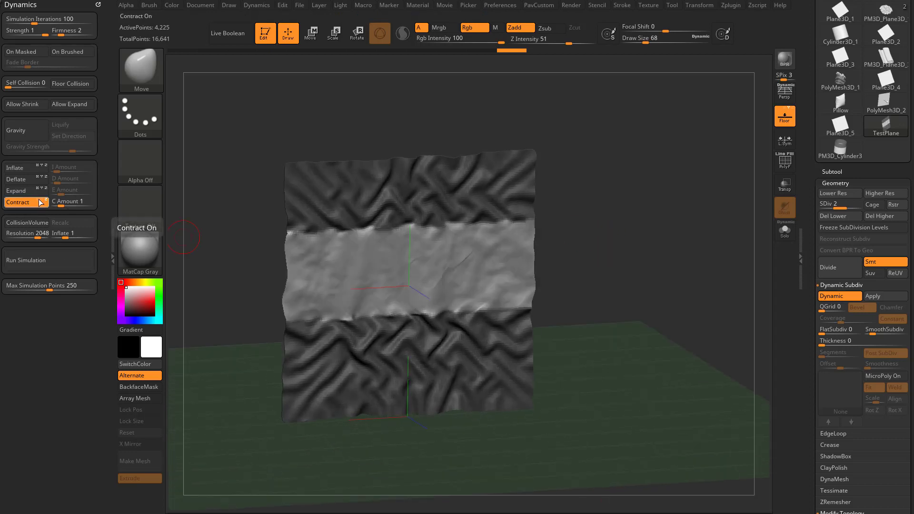
Switch from Contract to Inflate and step the undo history back to the flat, half-masked plane.
click(19, 168)
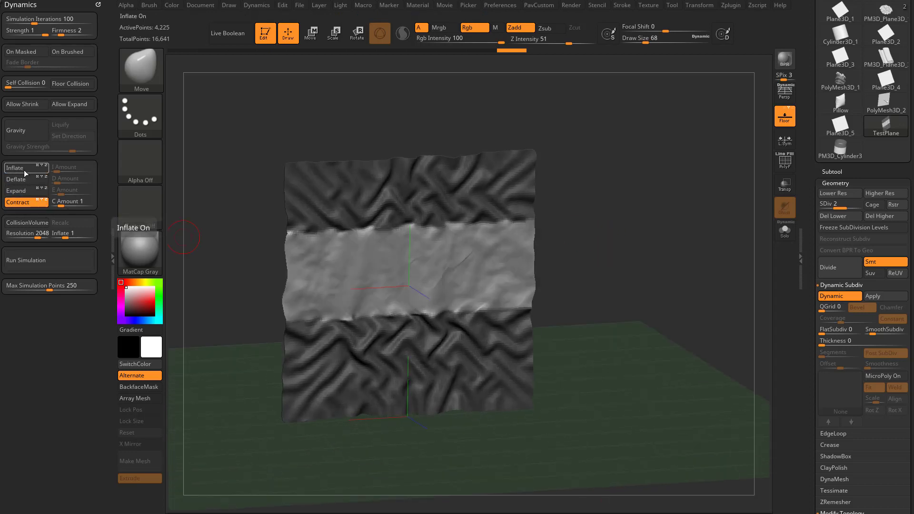
drag(505, 52, 395, 53)
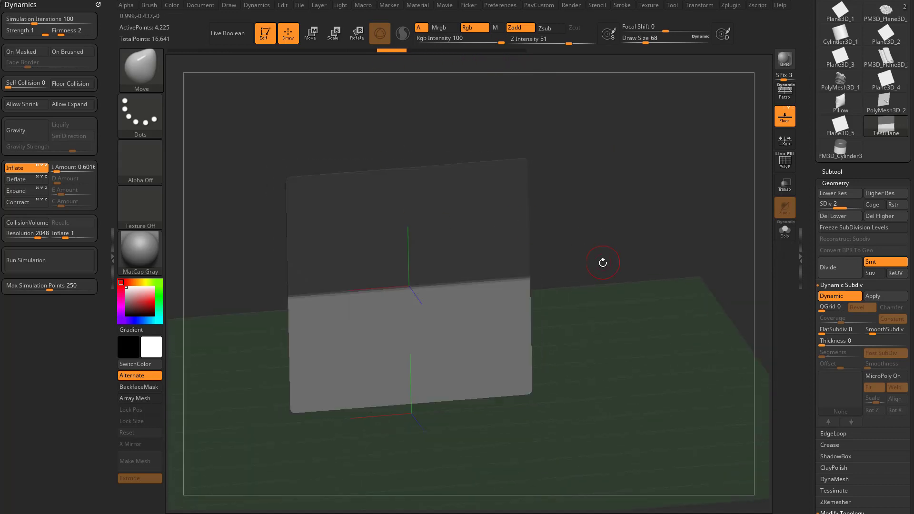
Switch to the Move gizmo and select the TransposeCloth brush.
key(w)
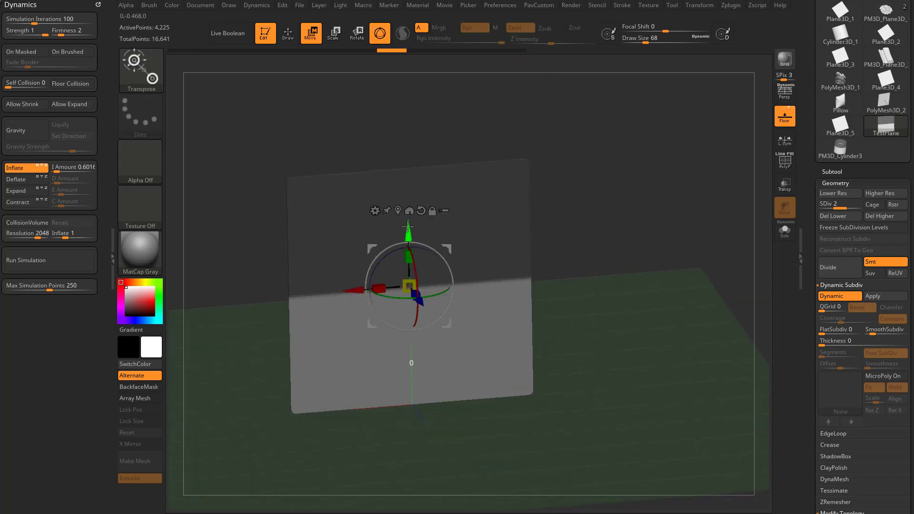
drag(407, 227, 409, 228)
key(b)
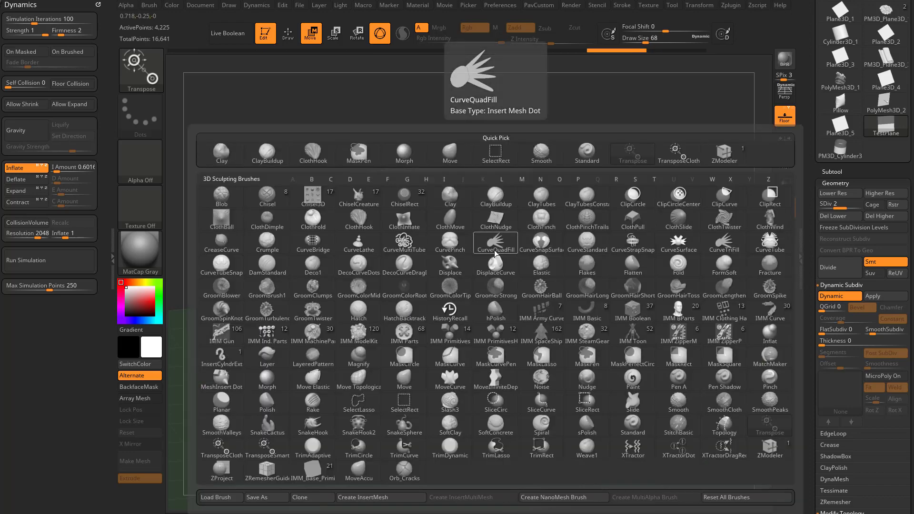
key(t)
key(c)
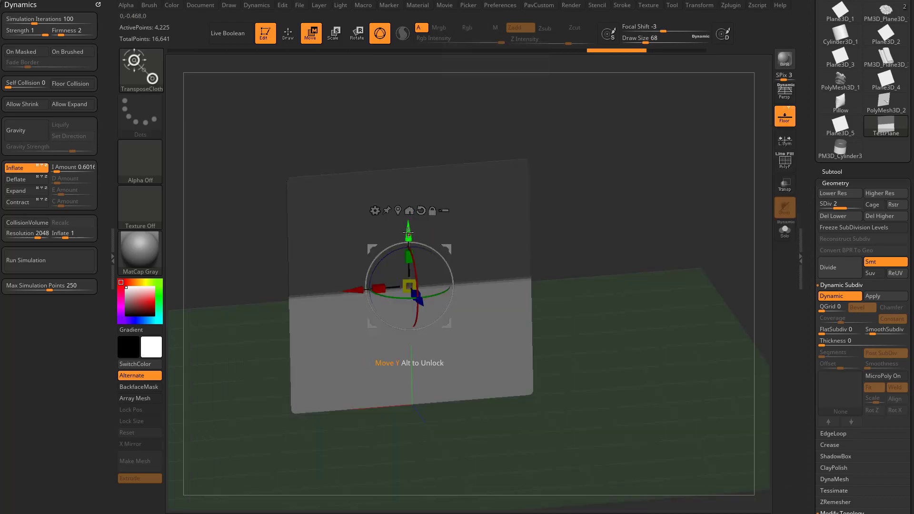
Try moving the unmasked lower half along Y and along Z with Inflate on, undoing each move.
mouse_move(408, 233)
mouse_down()
mouse_move(408, 225)
mouse_move(408, 244)
mouse_up()
drag(540, 229, 576, 237)
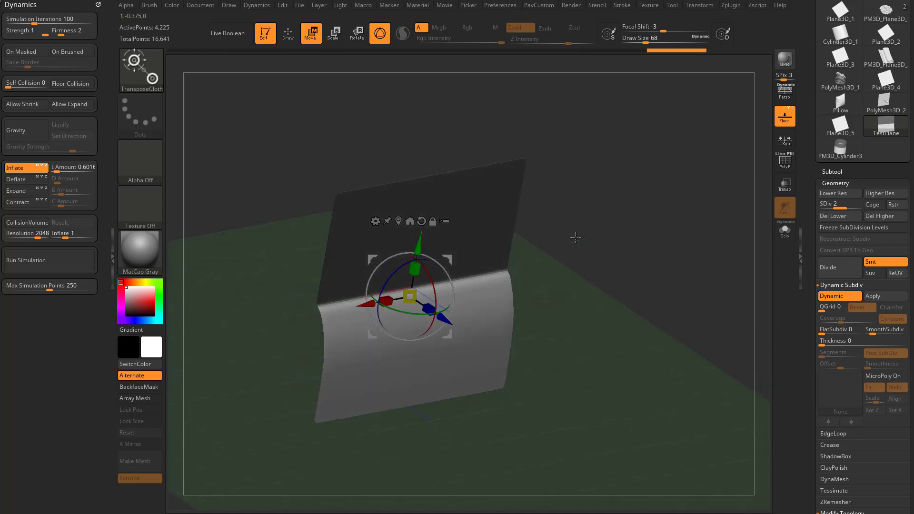
key(ctrl+z)
drag(445, 310, 436, 304)
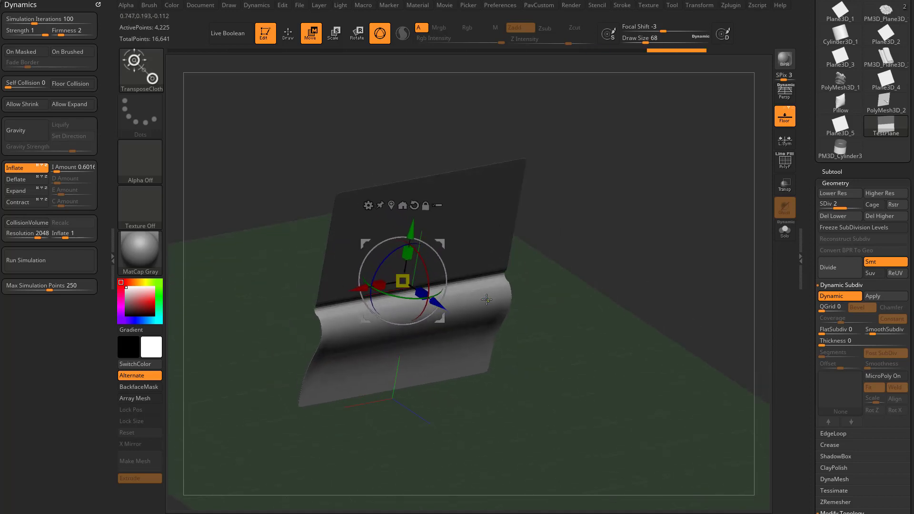
key(ctrl+z)
Turn off Inflate, undo the trial TransposeCloth deformations, and scale the unmasked lower half to about 0.91 along the X axis.
click(32, 169)
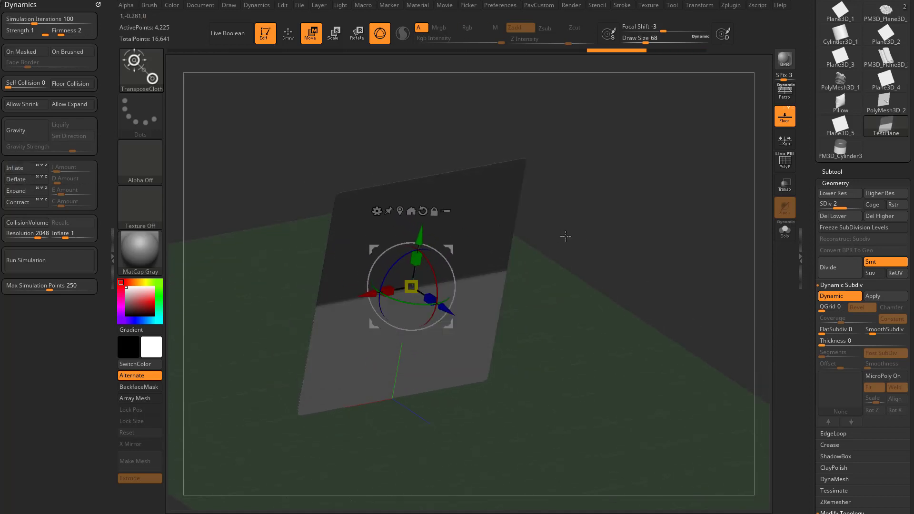
drag(565, 236, 577, 231)
drag(414, 237, 412, 284)
key(ctrl+z)
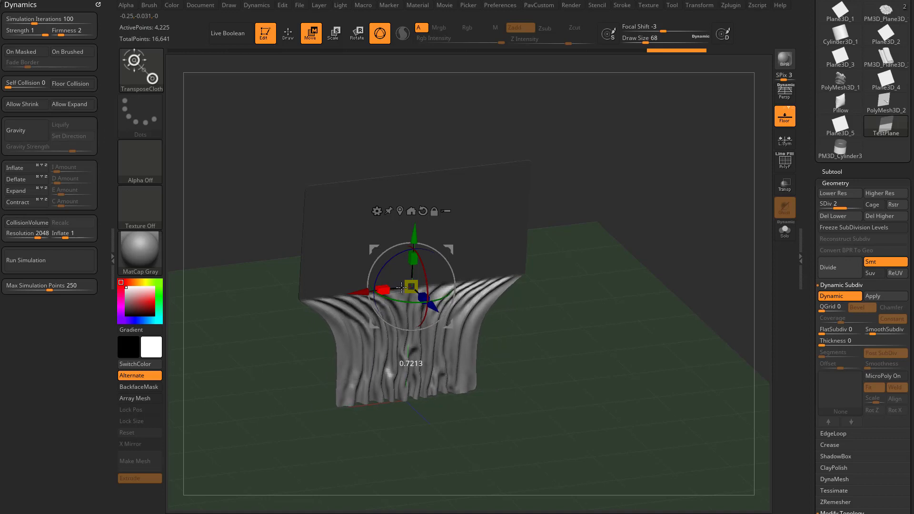
key(ctrl+z)
drag(385, 290, 390, 291)
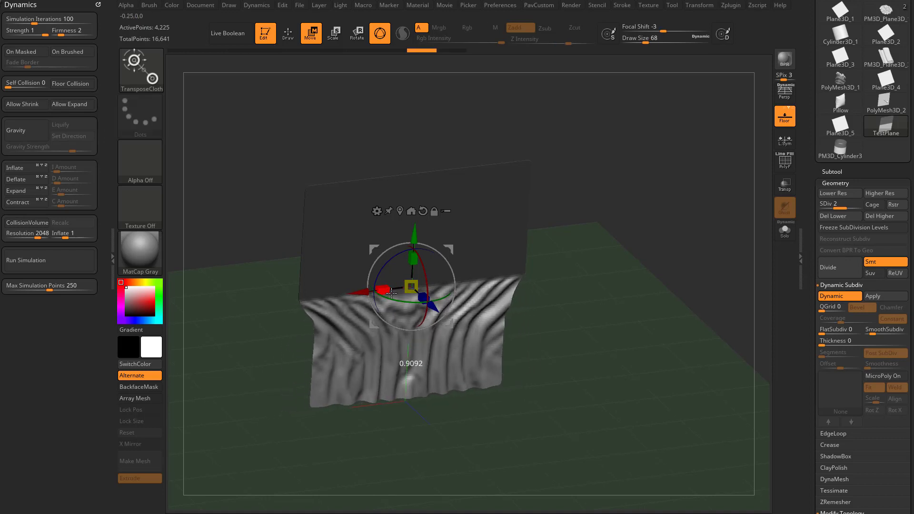
Select the ClothMove brush, pull both sides of the wrinkled lower half inward, and undo back to the flat half-masked plane.
key(q)
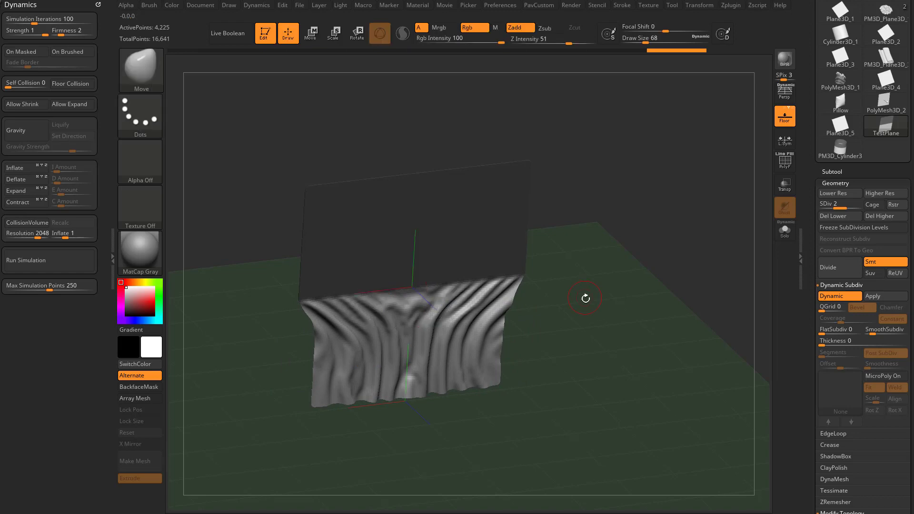
key(b)
key(c)
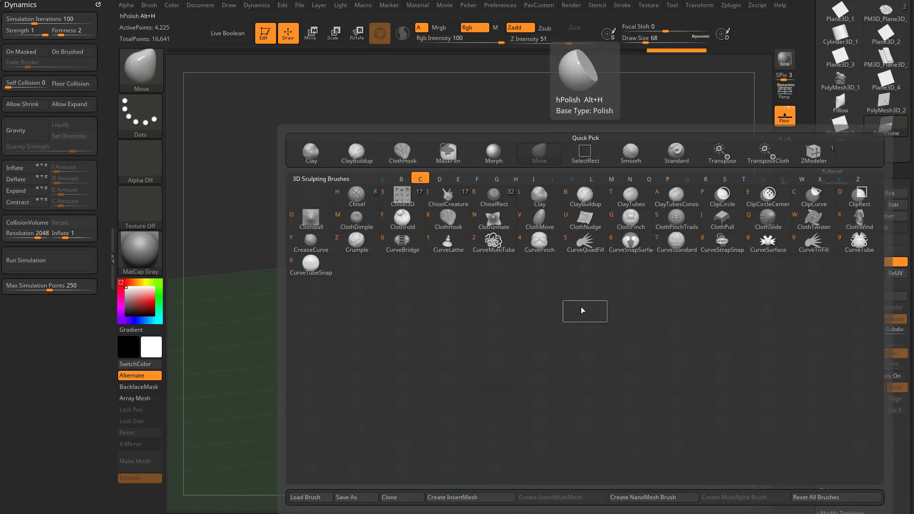
key(m)
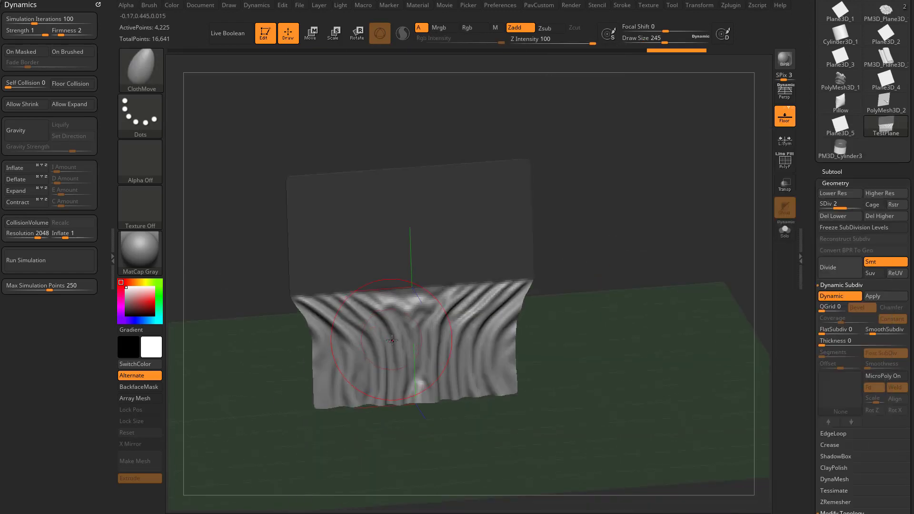
drag(356, 347, 395, 349)
drag(460, 344, 419, 363)
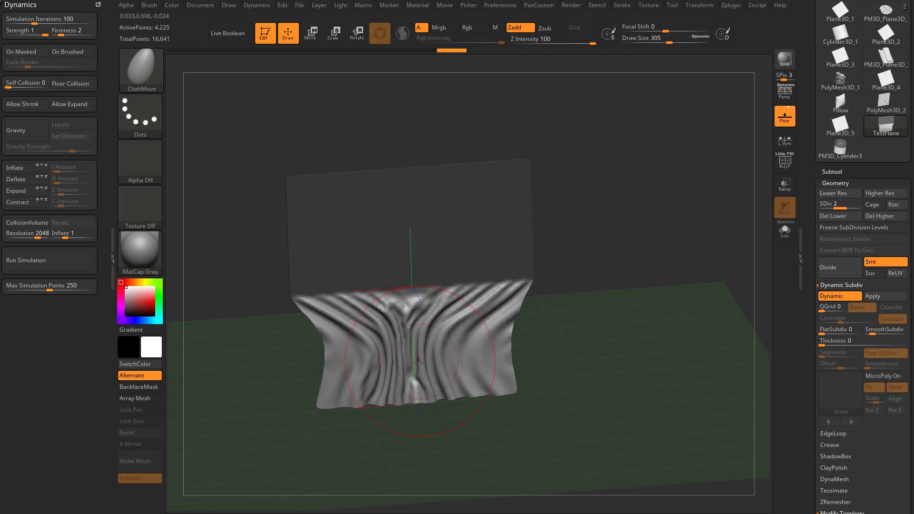
key(bracketleft)
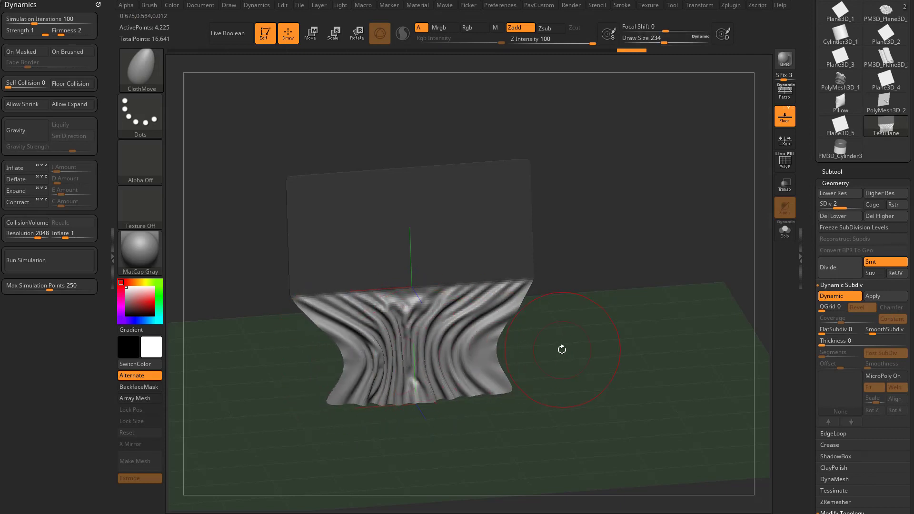
drag(590, 317, 581, 334)
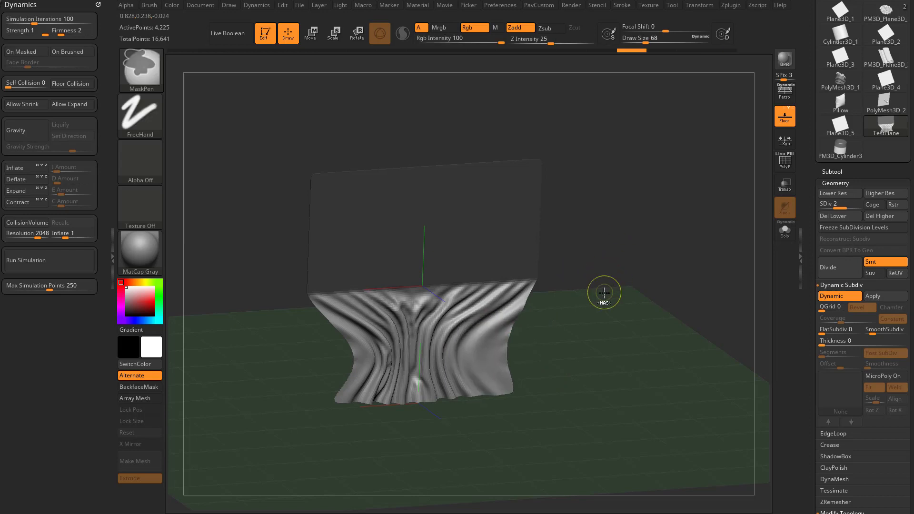
key(ctrl+z)
Set the draw size to 62, turn on Expand, and move the unmasked half upward along Y with TransposeCloth.
key(s)
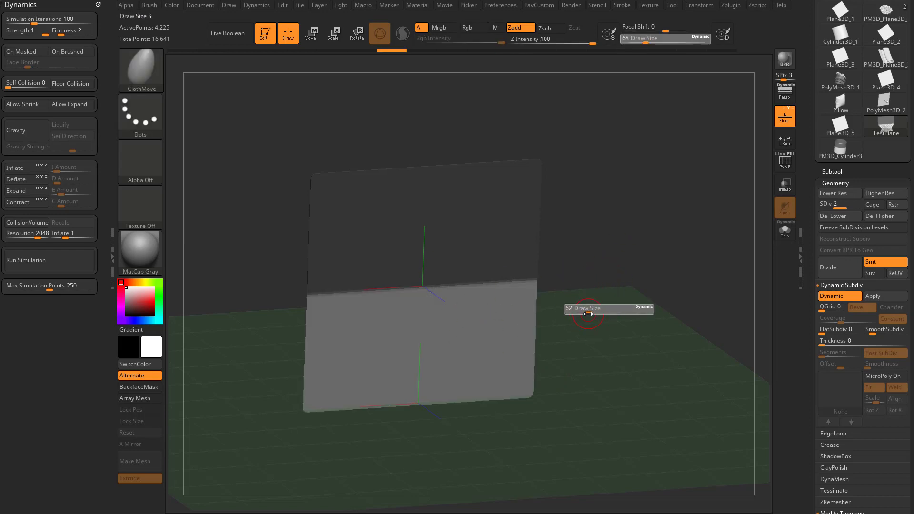
drag(590, 310, 587, 310)
drag(597, 235, 611, 262)
click(26, 191)
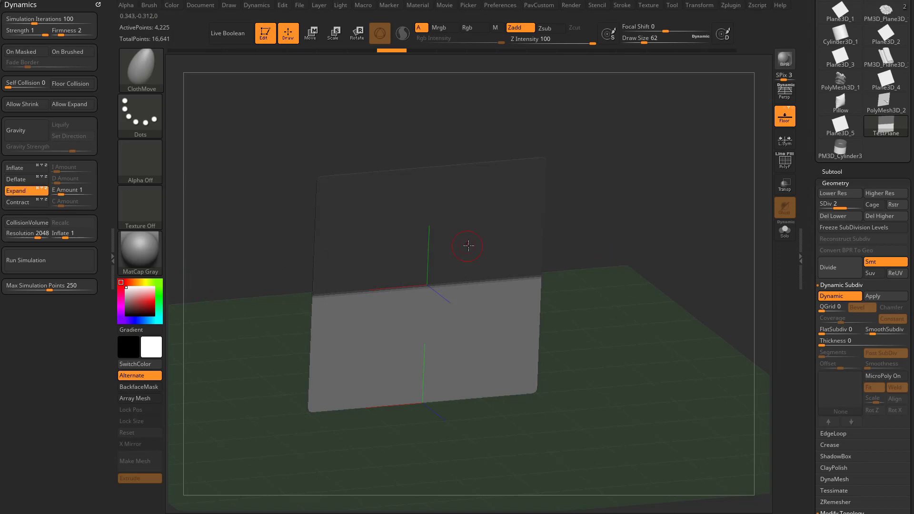
key(w)
drag(436, 234, 432, 174)
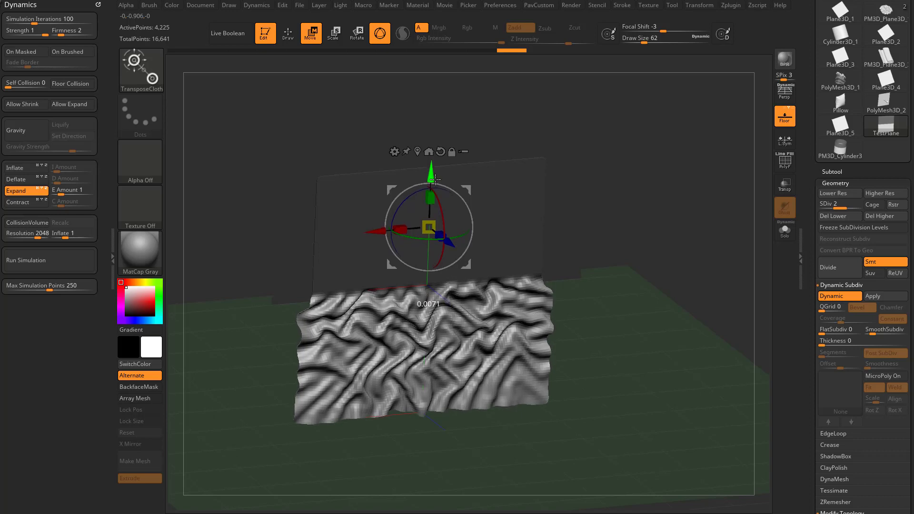
Turn on Inflate together with Expand and undo the wrinkles back to the flat half-masked plane.
click(20, 174)
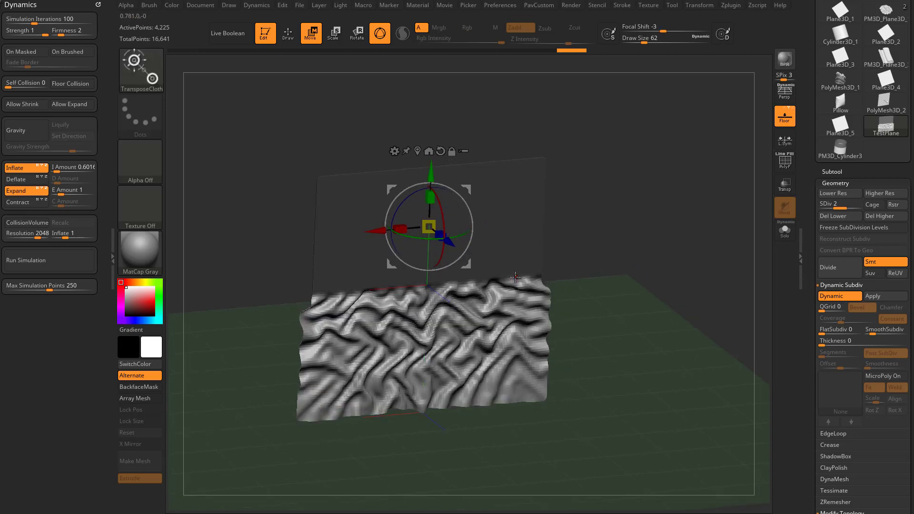
key(ctrl+z)
key(ctrl+z)
Pull the unmasked half's lower corner slightly with ClothMove at draw size 223, keeping Inflate and Expand on.
key(q)
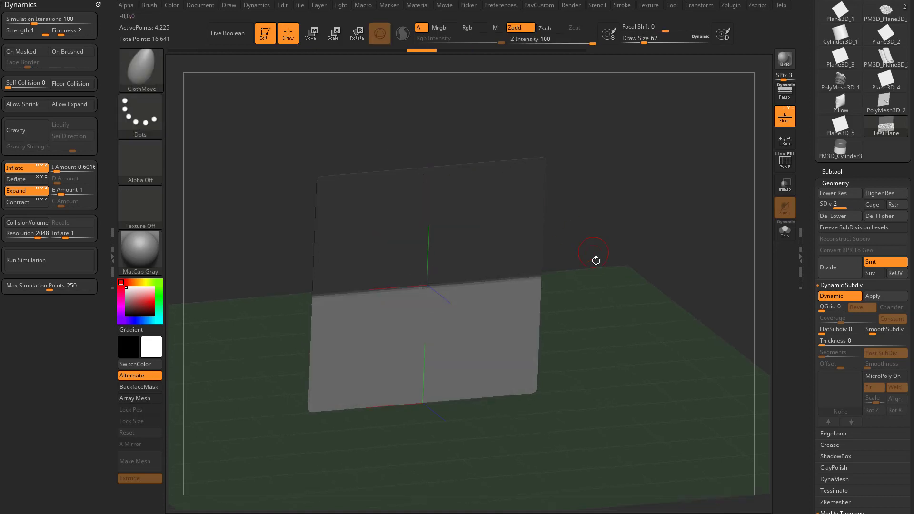
key(s)
mouse_move(595, 259)
alt+mouse_down()
mouse_move(575, 239)
mouse_move(590, 264)
alt+mouse_up()
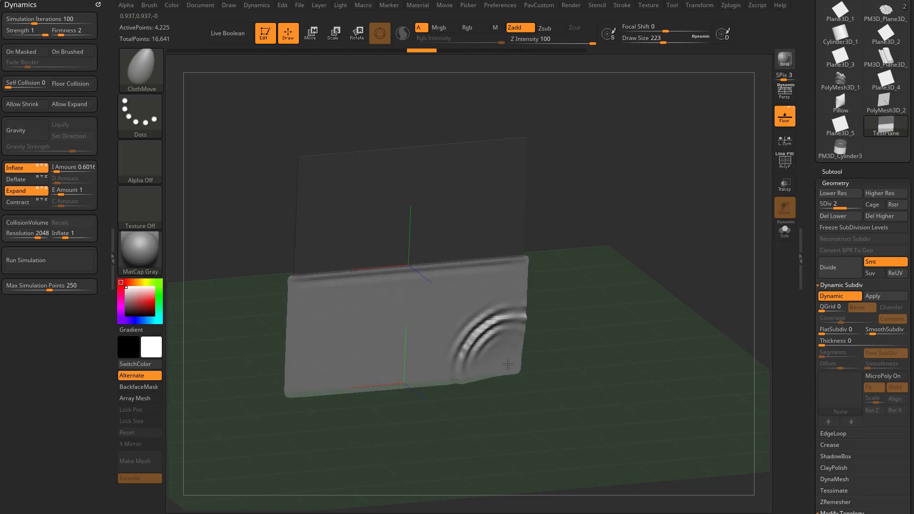
drag(507, 364, 512, 361)
mouse_move(583, 369)
mouse_down()
mouse_move(596, 344)
mouse_move(604, 353)
mouse_move(585, 342)
mouse_up()
Undo the corner deformation, set the draw size to 268, and try ClothMove on the middle of the unmasked half, undoing the result.
key(s)
click(587, 343)
key(ctrl+z)
drag(418, 343, 402, 338)
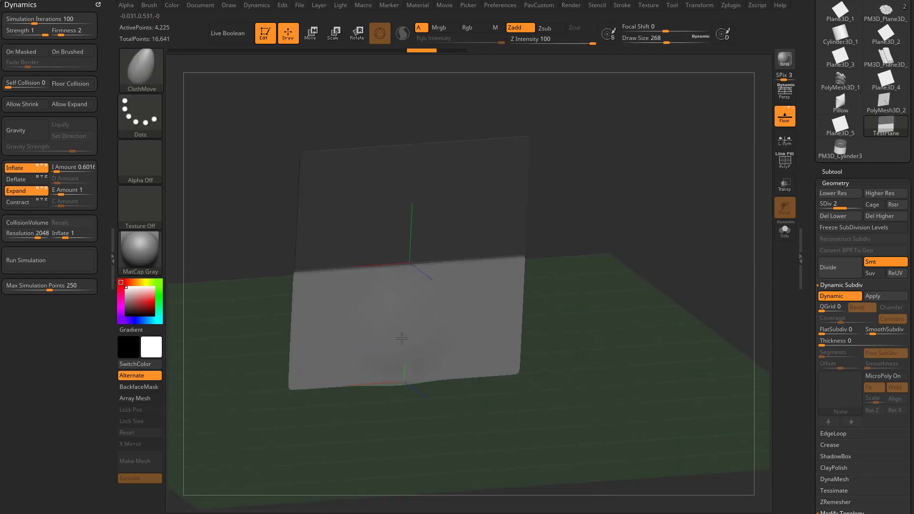
click(402, 338)
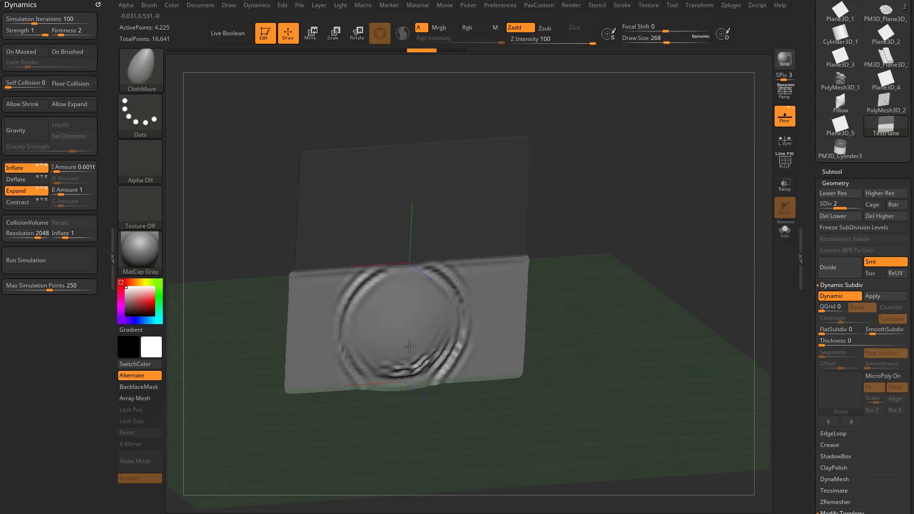
key(ctrl+z)
Select the ClothPinch brush, pinch the unmasked half with Inflate and Expand on, and undo the stroke.
key(b)
key(c)
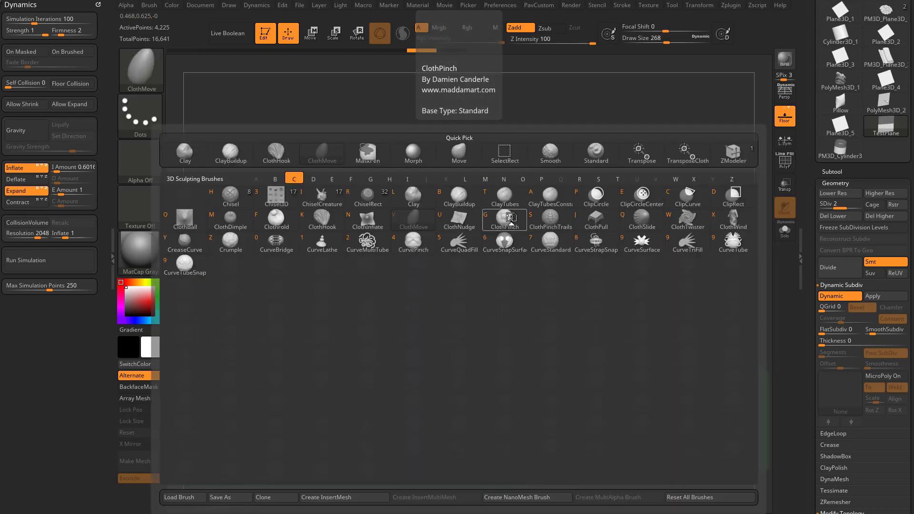
click(509, 216)
key(s)
click(371, 345)
drag(353, 337, 360, 345)
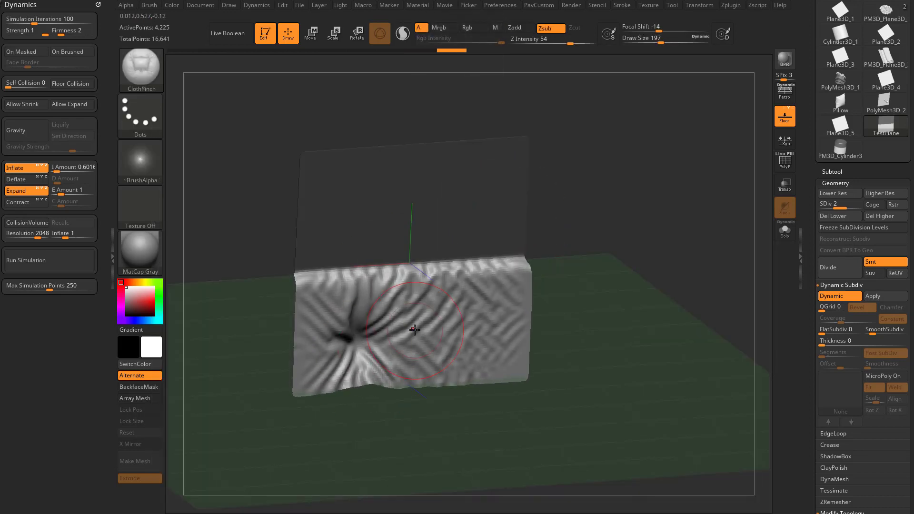
key(ctrl+z)
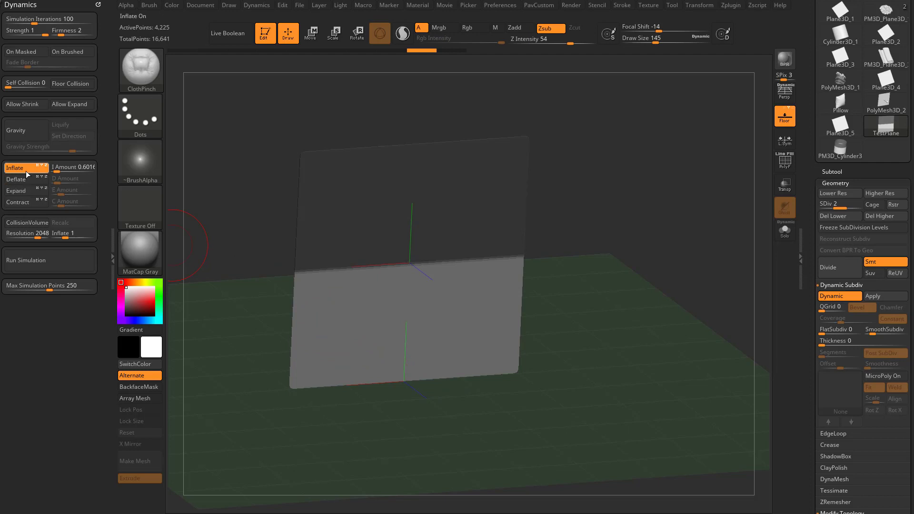
Try ClothPinch on the unmasked half with Inflate and Expand both off, and undo the stroke.
click(26, 170)
click(355, 318)
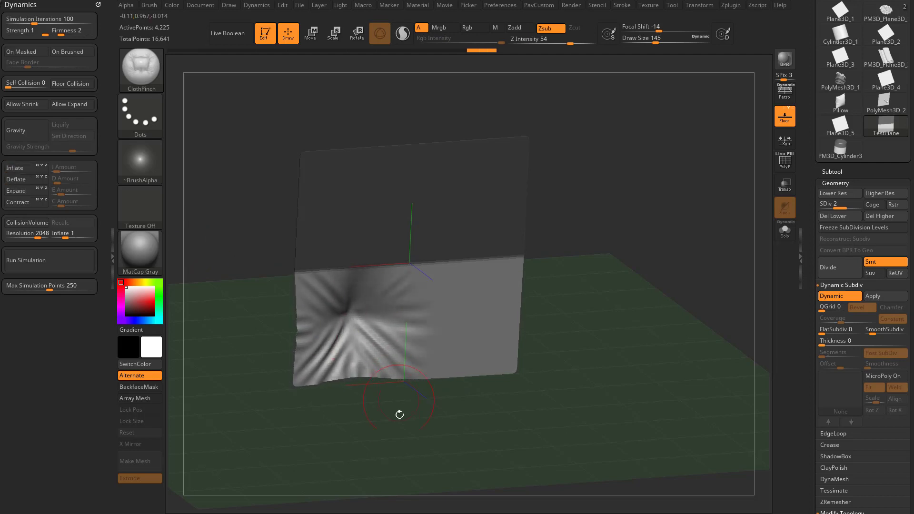
key(ctrl+z)
Turn on Inflate and Expand, both with an amount of 1, pinch the unmasked half with ClothPinch, and undo it.
click(26, 167)
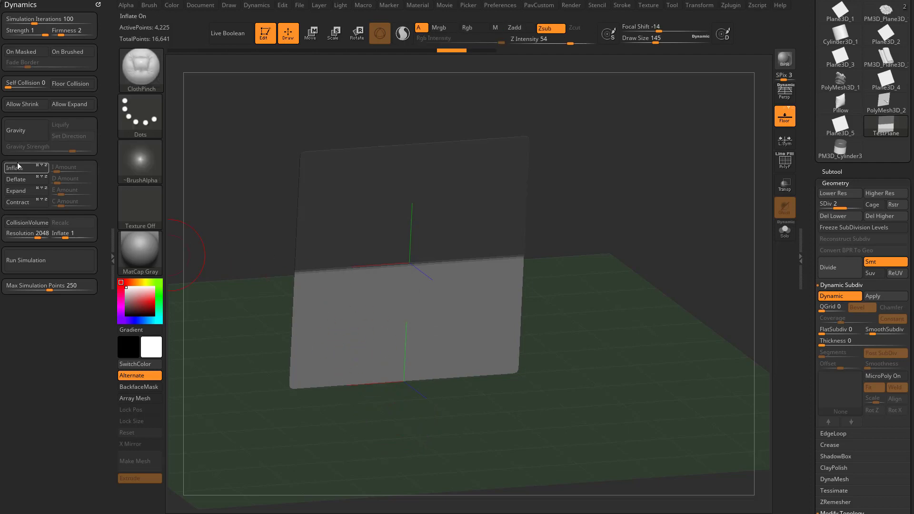
click(24, 190)
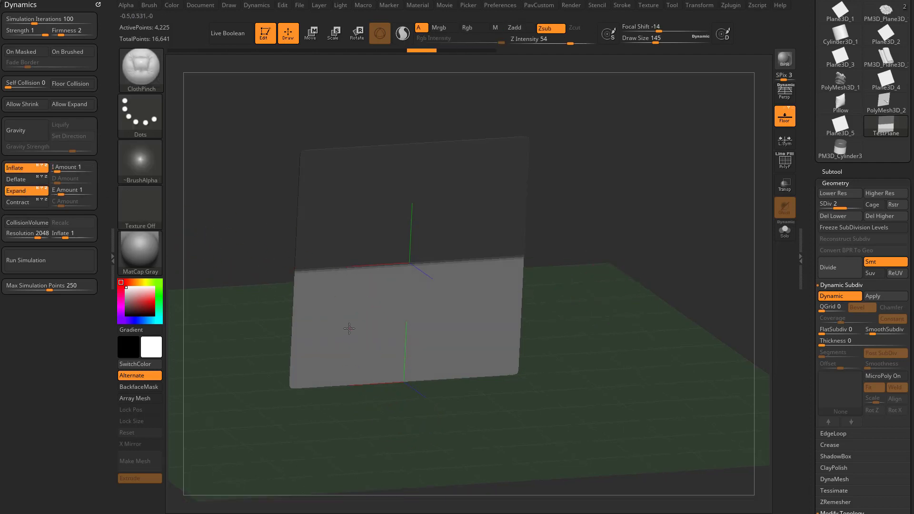
click(348, 327)
drag(349, 327, 347, 327)
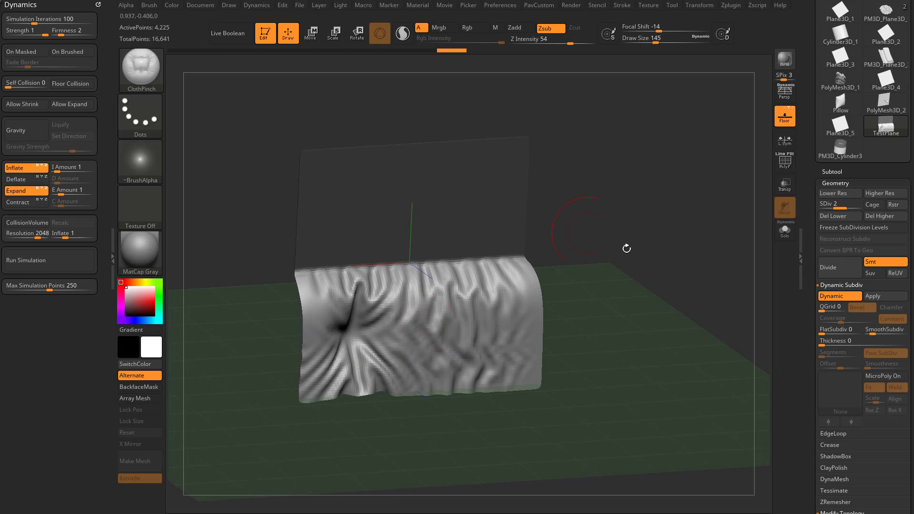
key(ctrl+z)
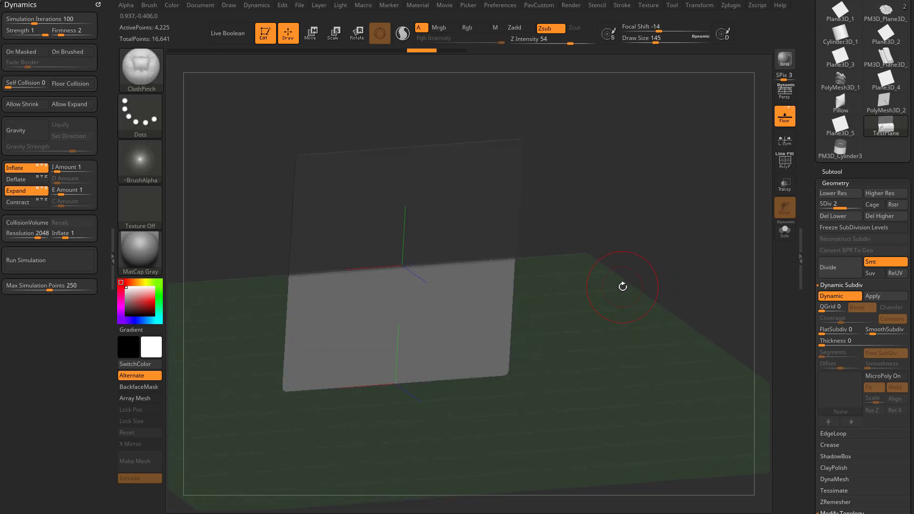
Turn off Inflate, restrict Expand to the Y axis, and nudge the unmasked half along Y with TransposeCloth.
key(w)
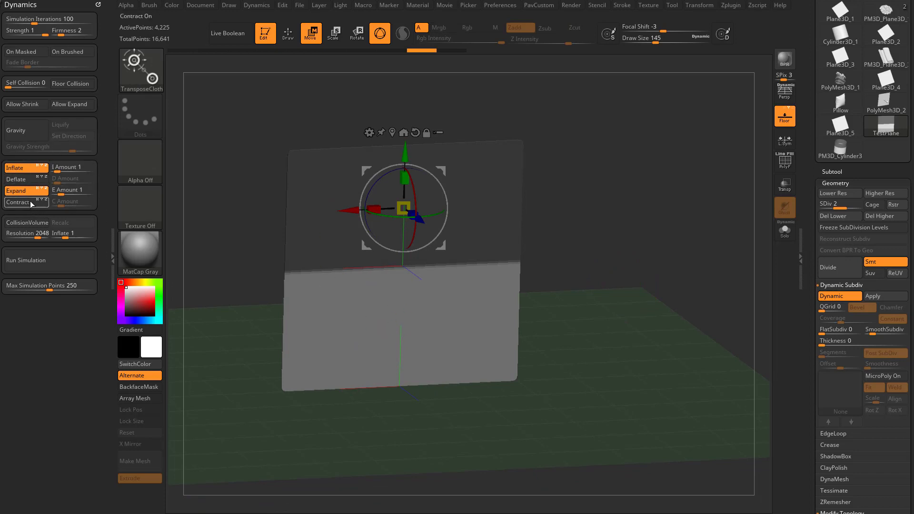
click(19, 167)
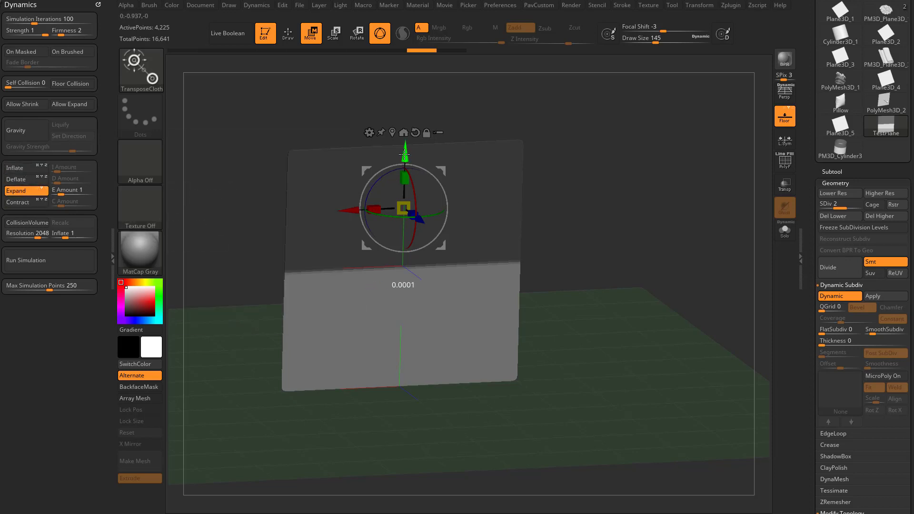
drag(404, 154, 410, 153)
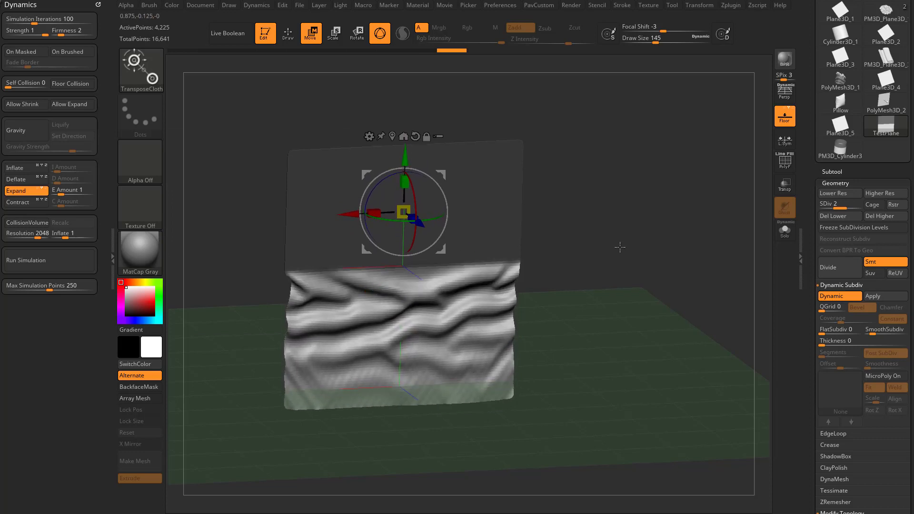
Undo the wrinkles and rerun the Y-axis Expand by nudging the X-axis handle of the TransposeCloth gizmo.
key(ctrl+z)
drag(597, 219, 590, 245)
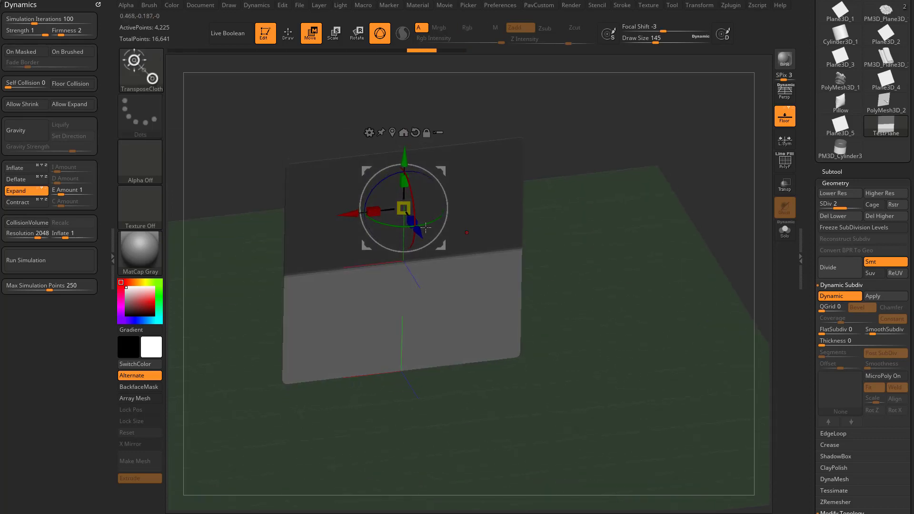
drag(347, 212, 346, 223)
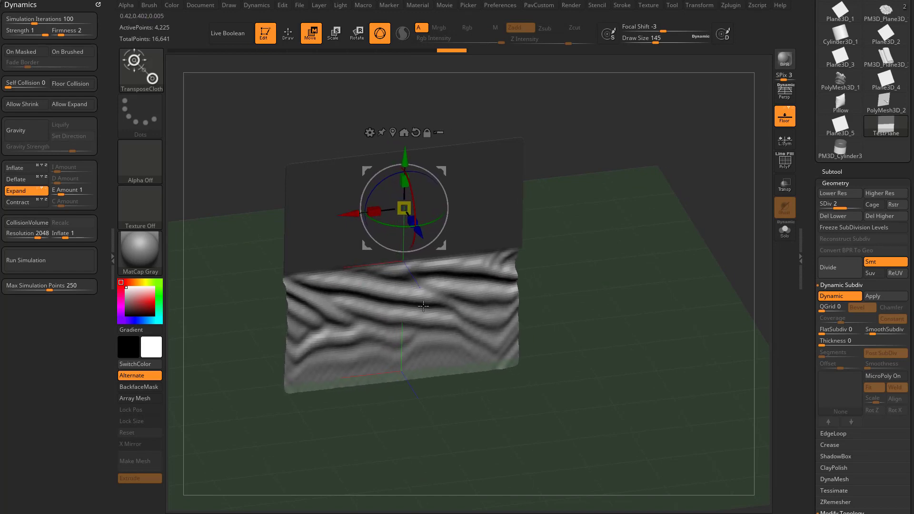
Undo the wrinkles, rerun Expand by nudging the plane's unmasked half along Z with TransposeCloth, and undo that nudge.
key(ctrl+z)
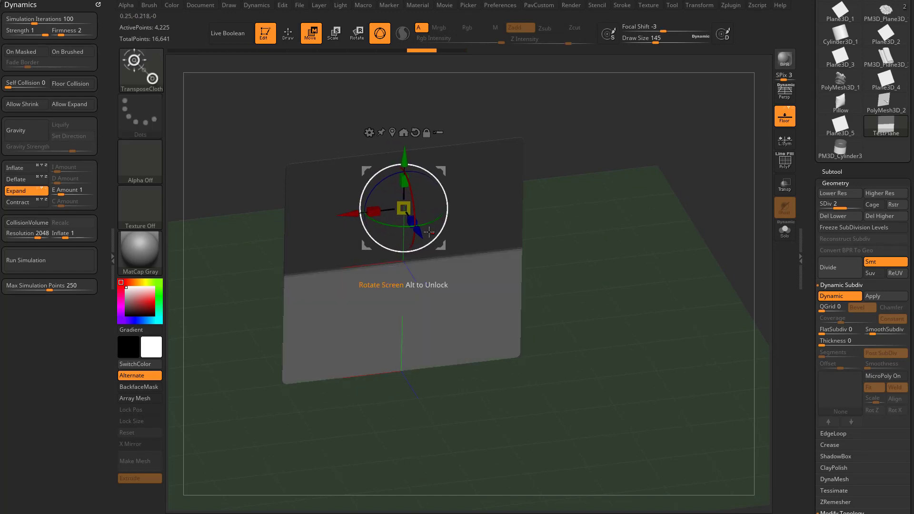
drag(418, 230, 413, 226)
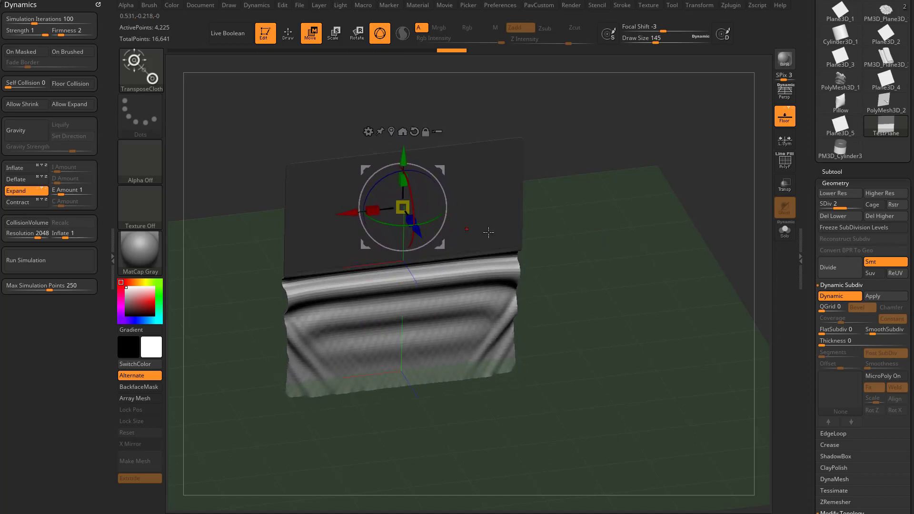
drag(571, 286, 491, 276)
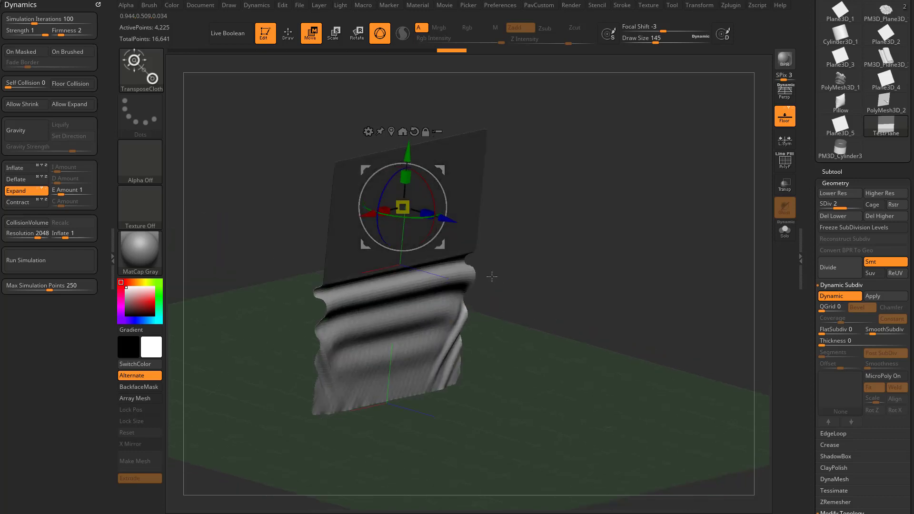
drag(526, 217, 516, 254)
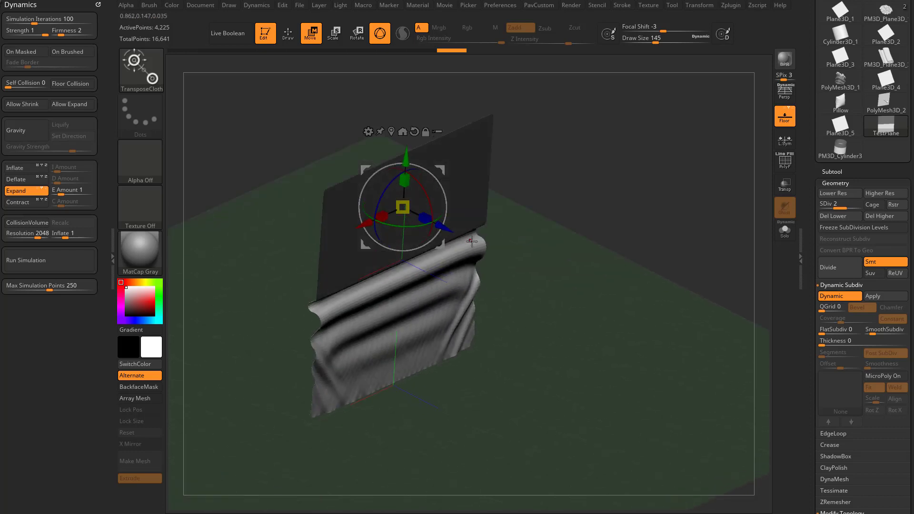
key(ctrl+z)
Try a ClothPinch stroke on the plane's unmasked half with a draw size of 257, and undo it.
key(q)
key(s)
click(500, 306)
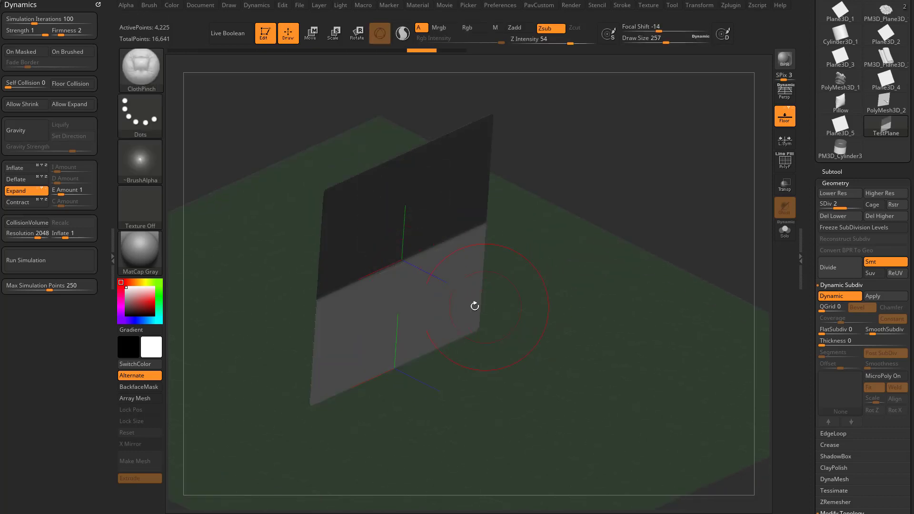
drag(408, 322, 404, 310)
key(ctrl+z)
Reduce the draw size to 172, pinch the plane's unmasked half again, and undo back to the flat plane.
key(s)
click(425, 327)
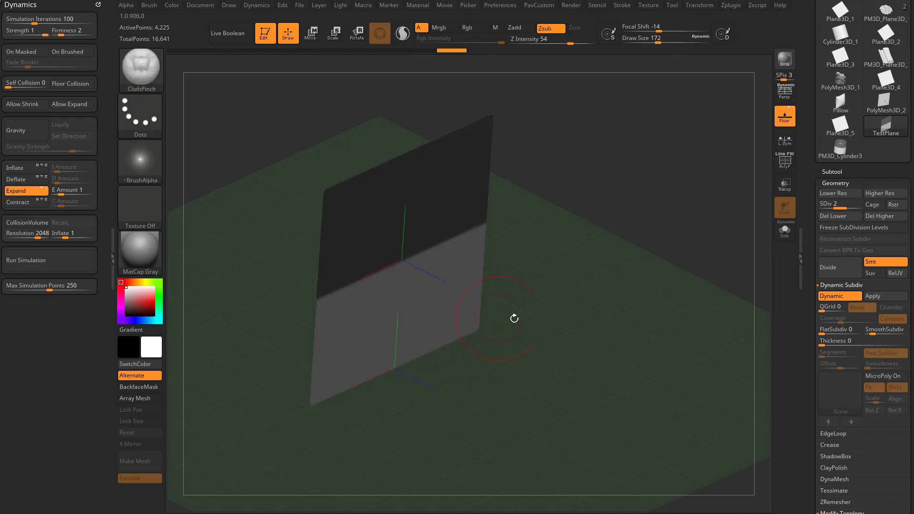
drag(512, 317, 481, 288)
mouse_move(403, 316)
mouse_down()
mouse_move(402, 331)
mouse_move(405, 318)
mouse_up()
key(ctrl+z)
key(ctrl+z)
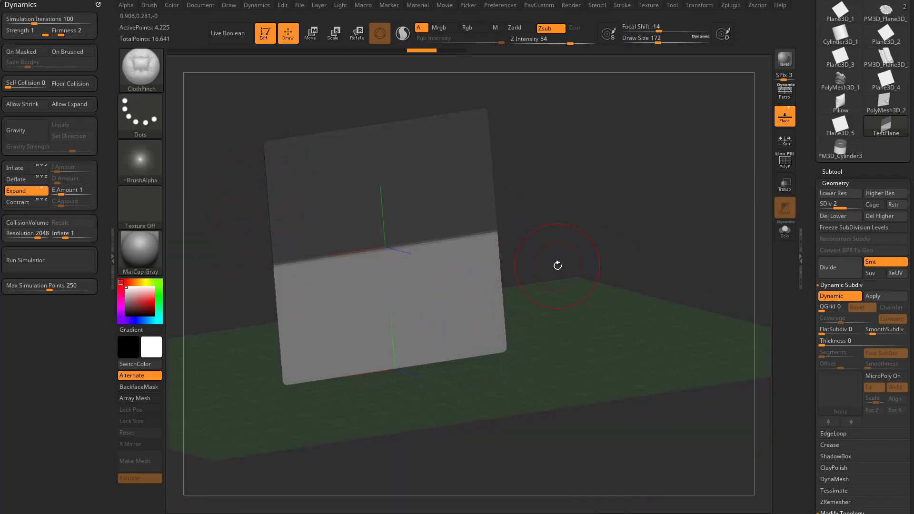
Switch to the half-masked PM3D_Cylinder3 and test Expand on its unmasked part by nudging the TransposeCloth gizmo along Y and X.
click(838, 147)
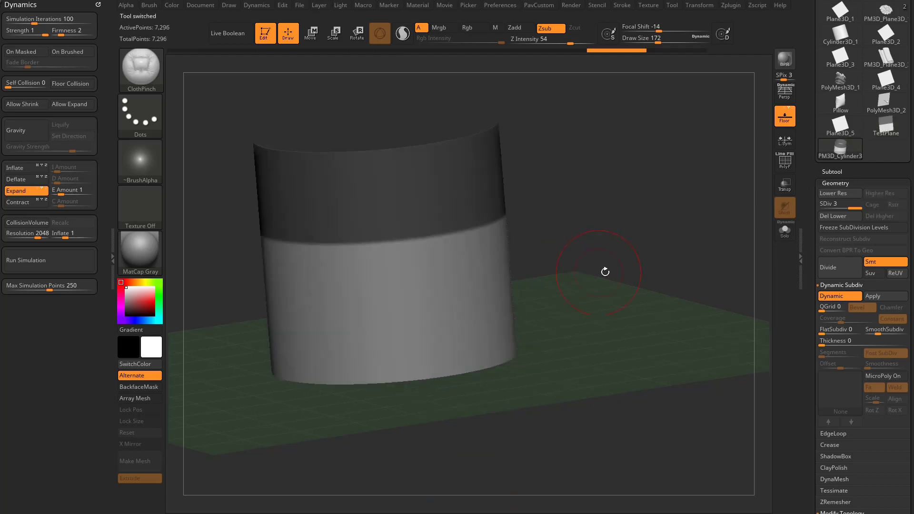
drag(626, 278, 621, 272)
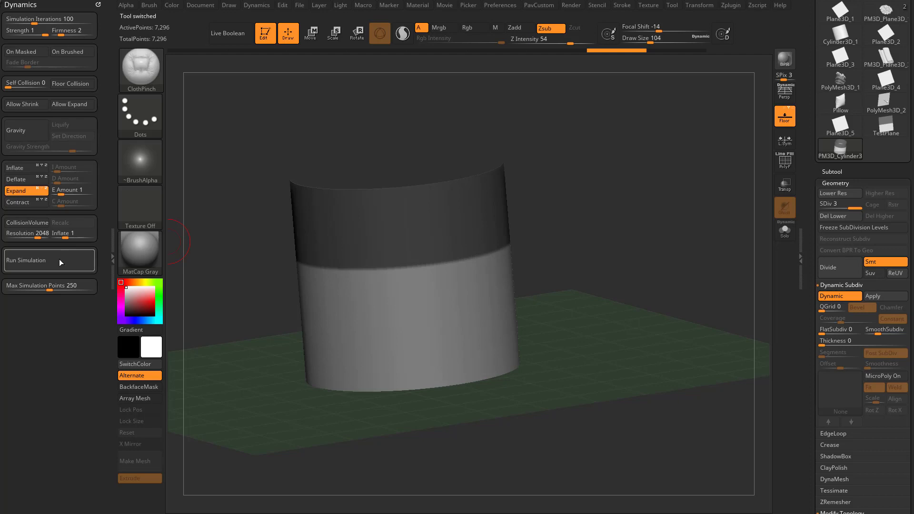
key(w)
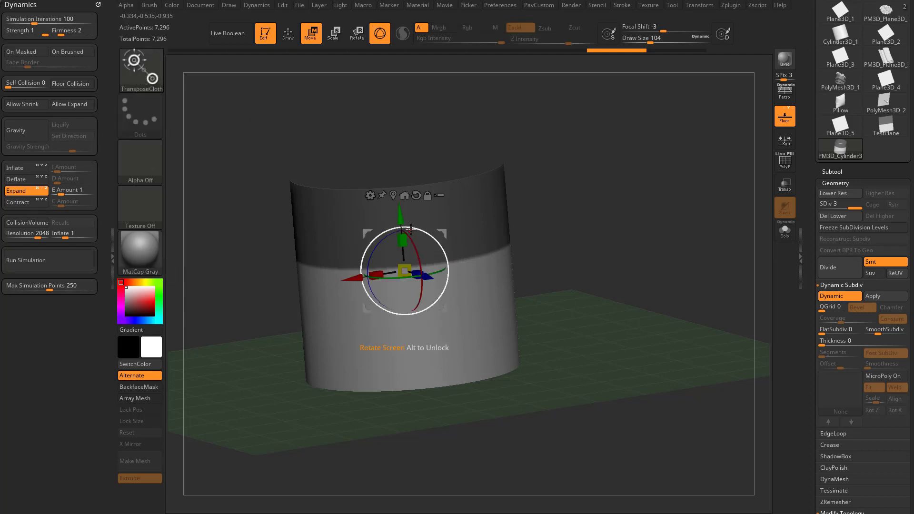
drag(401, 217, 400, 213)
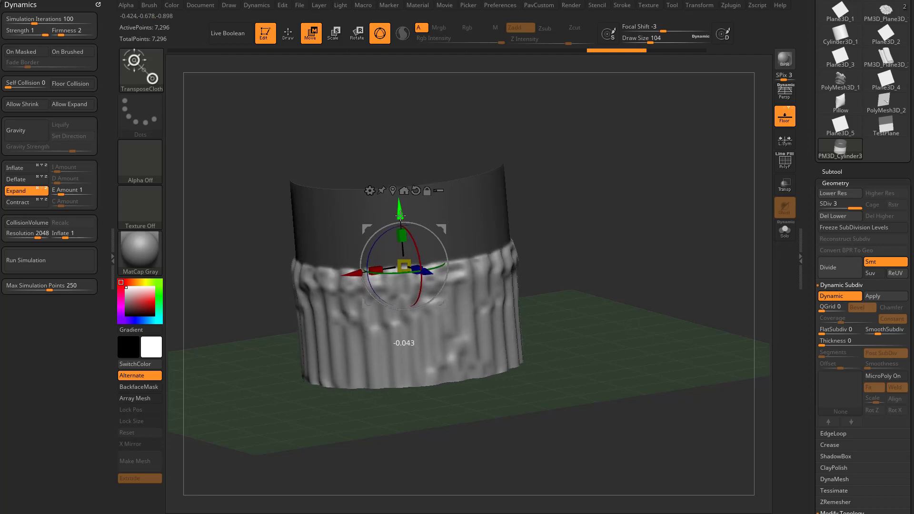
drag(354, 275, 357, 280)
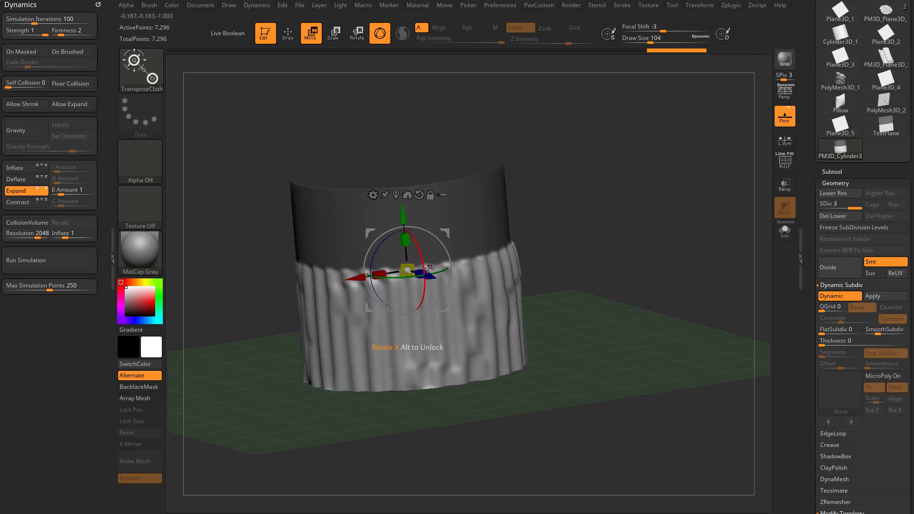
key(ctrl+z)
Nudge the cylinder's unmasked part along Z and Y with TransposeCloth, and undo the wrinkles.
drag(428, 277, 425, 277)
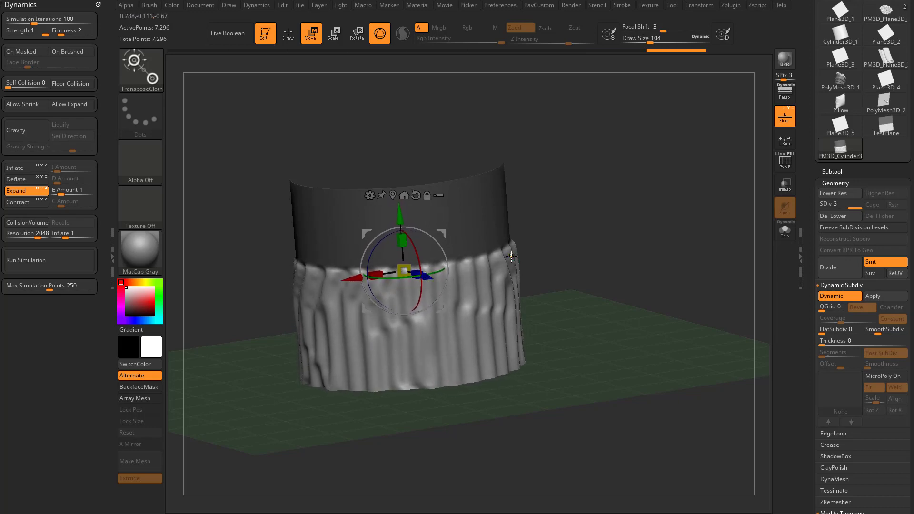
drag(399, 217, 401, 218)
key(ctrl+z)
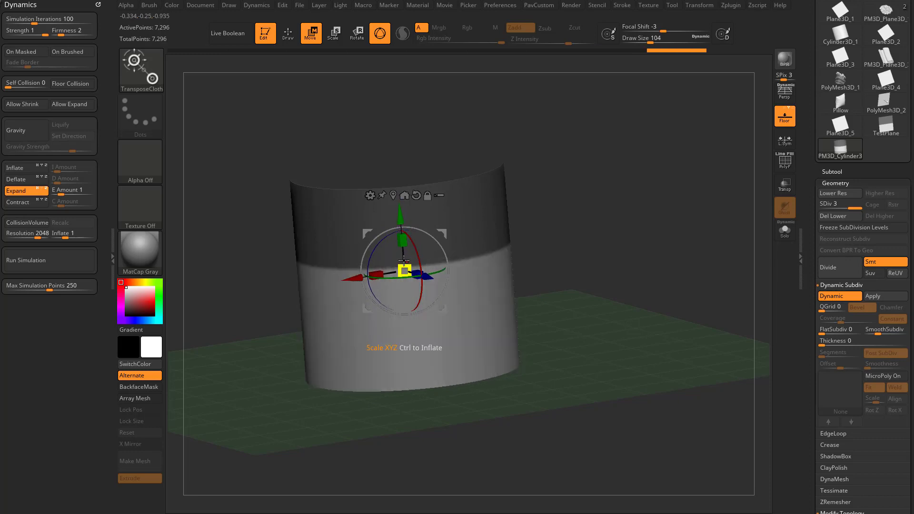
Run the cloth simulation on the cylinder with Expand, inspect the folds from several angles, and undo them.
click(79, 264)
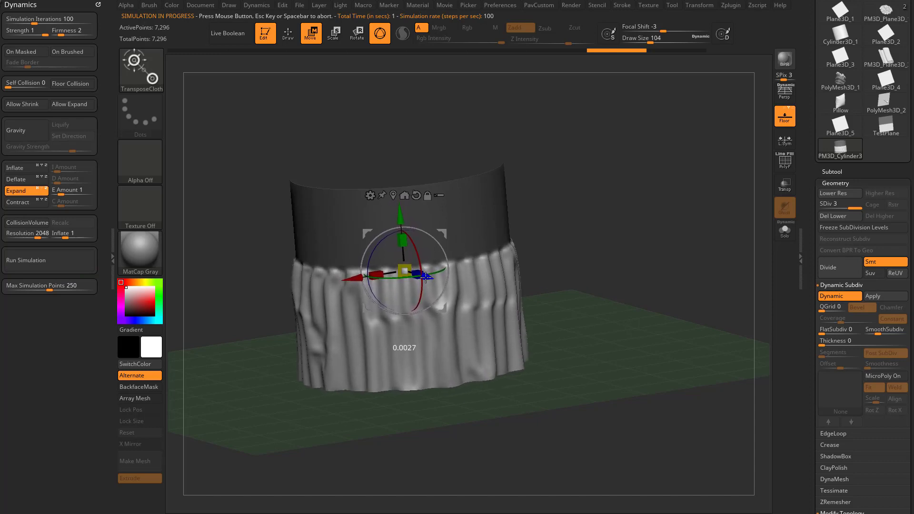
drag(566, 255, 576, 260)
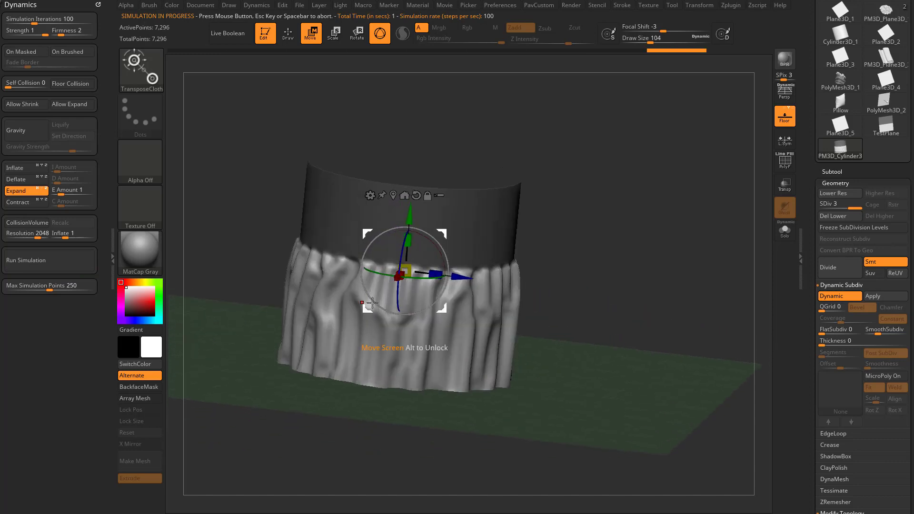
drag(576, 296, 523, 291)
key(ctrl+z)
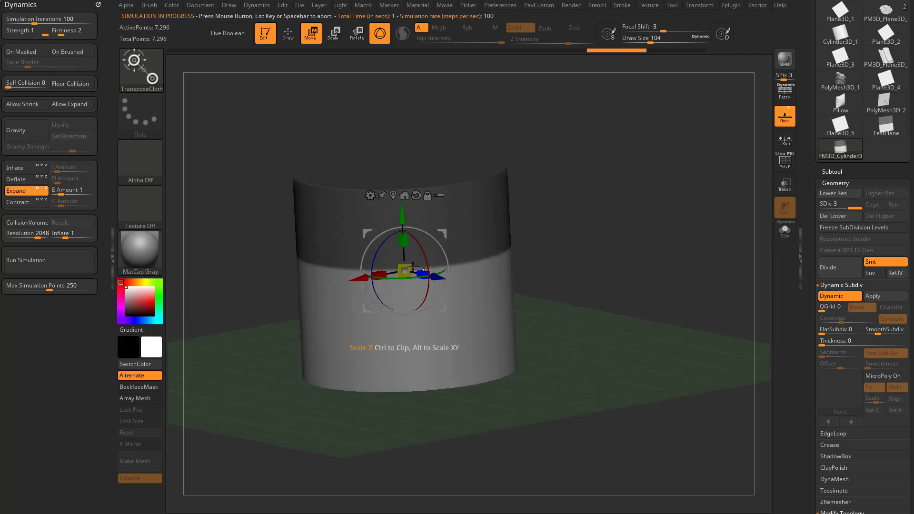
Try small TransposeCloth moves of the cylinder's unmasked part along X and along Z, undoing each one.
drag(359, 277, 355, 279)
key(ctrl+z)
drag(509, 268, 532, 270)
drag(444, 281, 445, 282)
drag(574, 271, 558, 268)
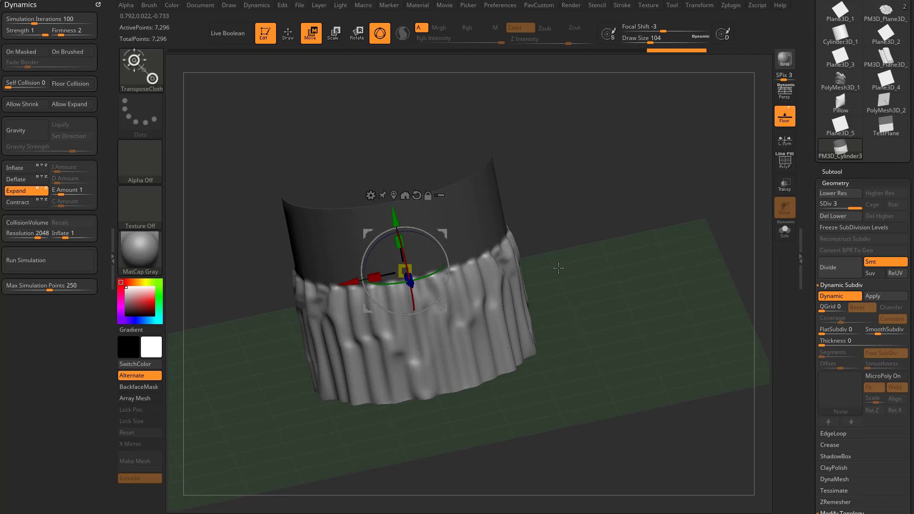
key(ctrl+z)
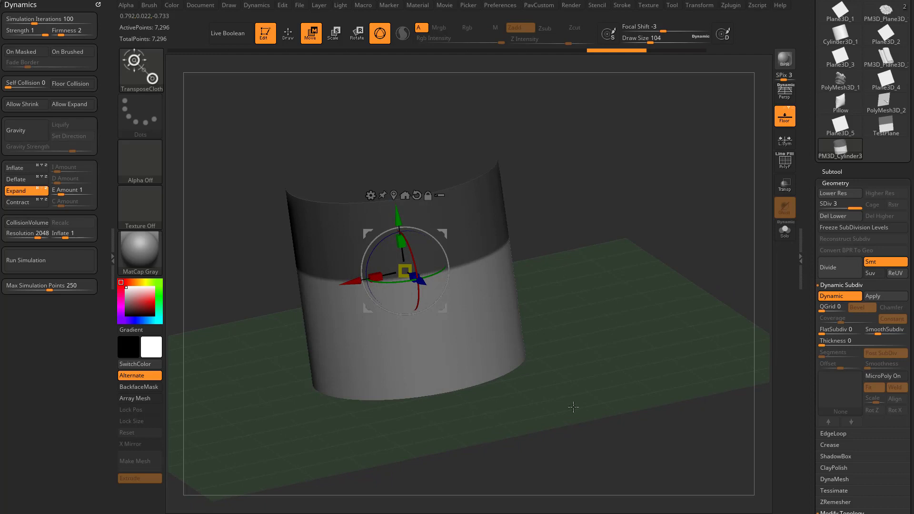
Try a short twist about Y and a pull along Z on the cylinder's unmasked part, undoing both.
key(ctrl+shift+t)
drag(398, 283, 409, 281)
key(ctrl+z)
right_drag(408, 276, 395, 281)
drag(413, 284, 418, 291)
key(ctrl+z)
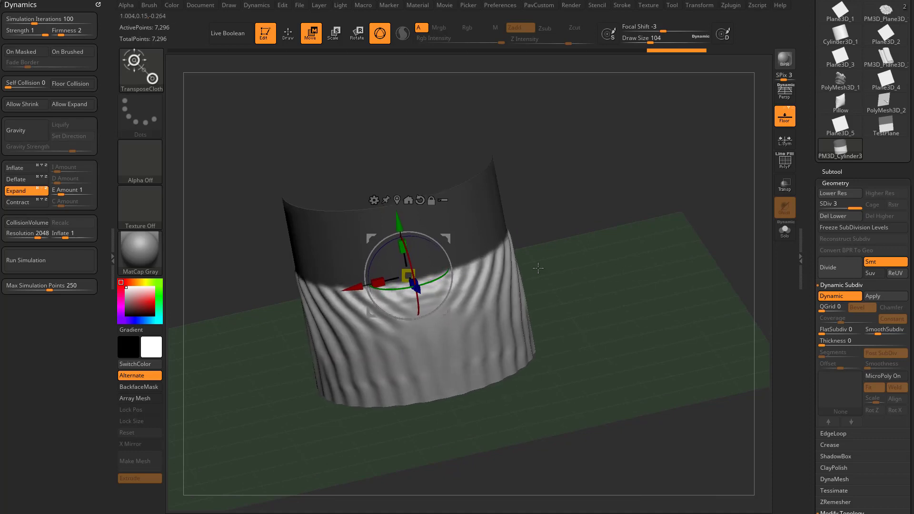
drag(537, 267, 597, 256)
key(ctrl+z)
Pull the cylinder's unmasked part along the gizmo's Z axis from the opposite side, and undo it.
drag(514, 259, 516, 273)
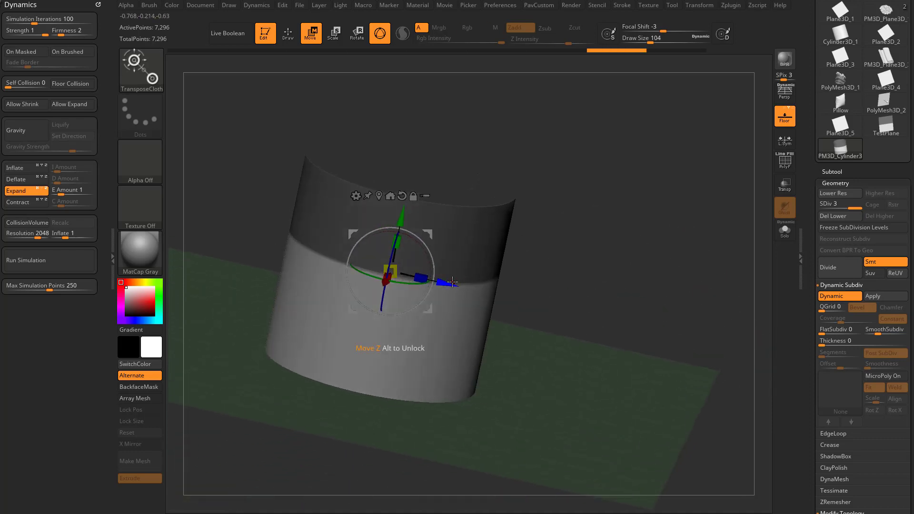
mouse_move(449, 284)
mouse_down()
mouse_move(463, 288)
mouse_move(426, 285)
mouse_move(456, 291)
mouse_up()
key(ctrl+z)
Rotate the cylinder's unmasked part about the Y axis with TransposeCloth and Expand on, inspect the ruffles, and undo.
drag(584, 288, 494, 278)
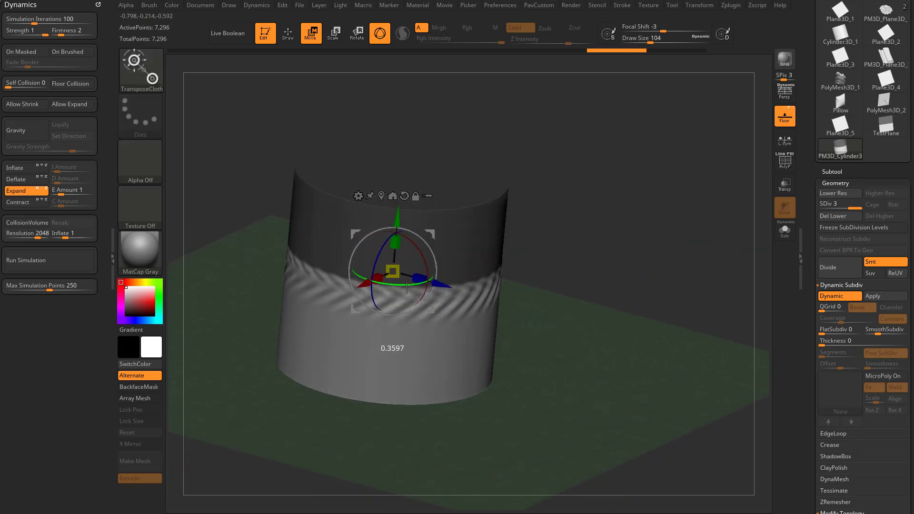
drag(396, 294, 376, 292)
drag(544, 279, 481, 278)
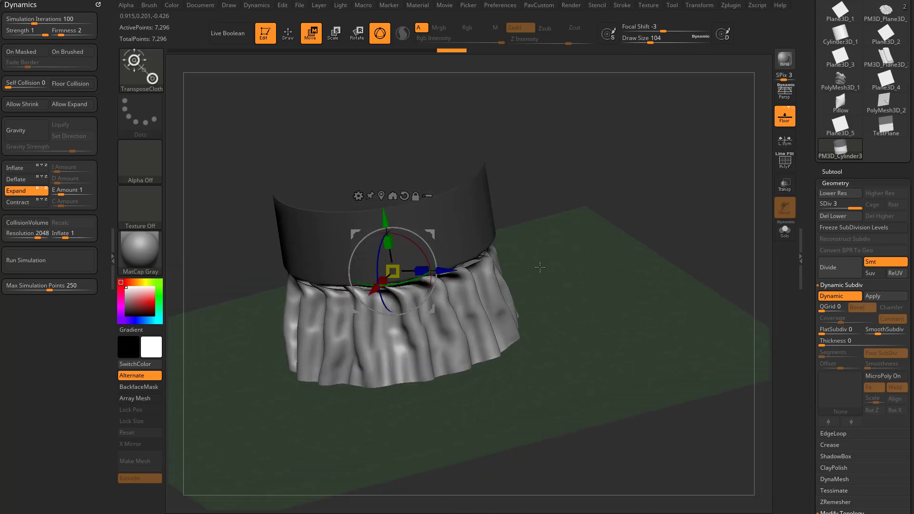
key(ctrl+z)
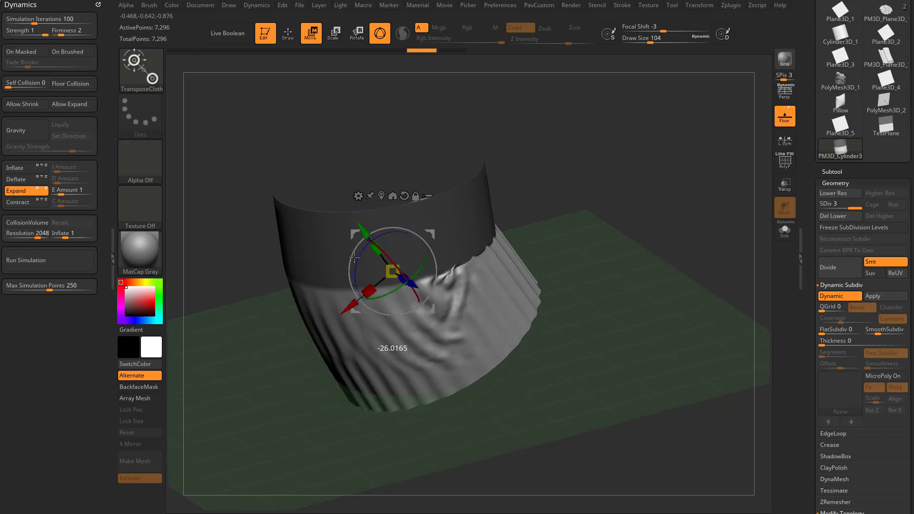
Try rotating the cylinder's unmasked part about Z, about X and in the screen plane, and undo back to the smooth cylinder.
key(ctrl+z)
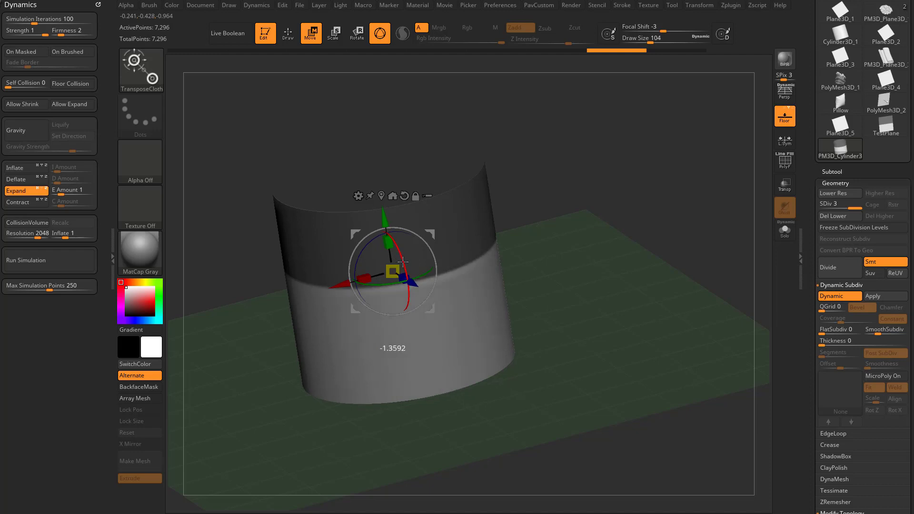
key(ctrl+shift+z)
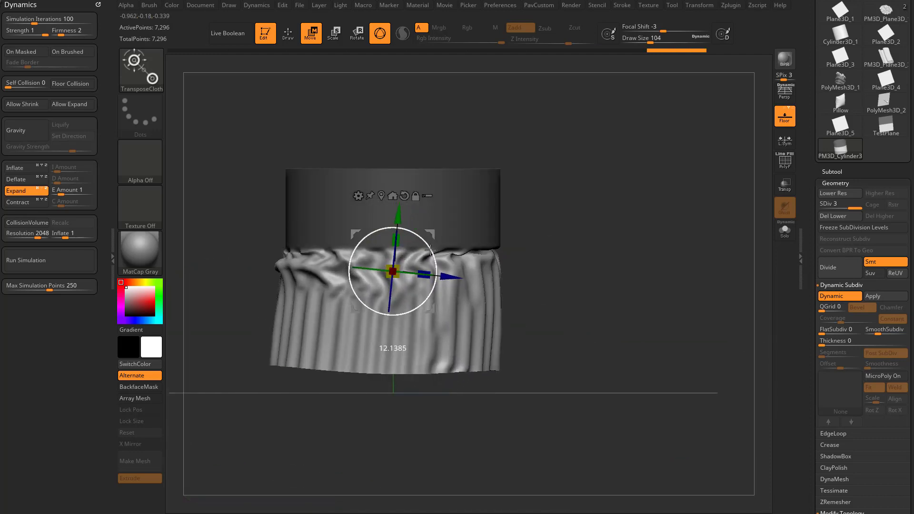
drag(431, 250, 437, 268)
key(ctrl+z)
drag(560, 260, 536, 284)
key(ctrl+z)
key(ctrl+z)
key(ctrl+z)
key(ctrl+z)
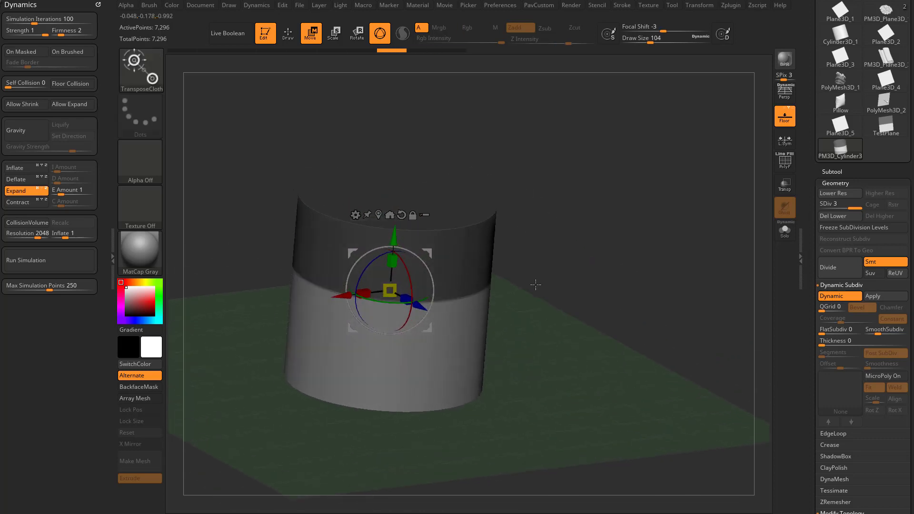
Replace Expand with Deflate at an amount of 1, test it by moving the cylinder's unmasked part along Y, and undo the move.
click(6, 190)
click(16, 179)
drag(561, 244, 500, 274)
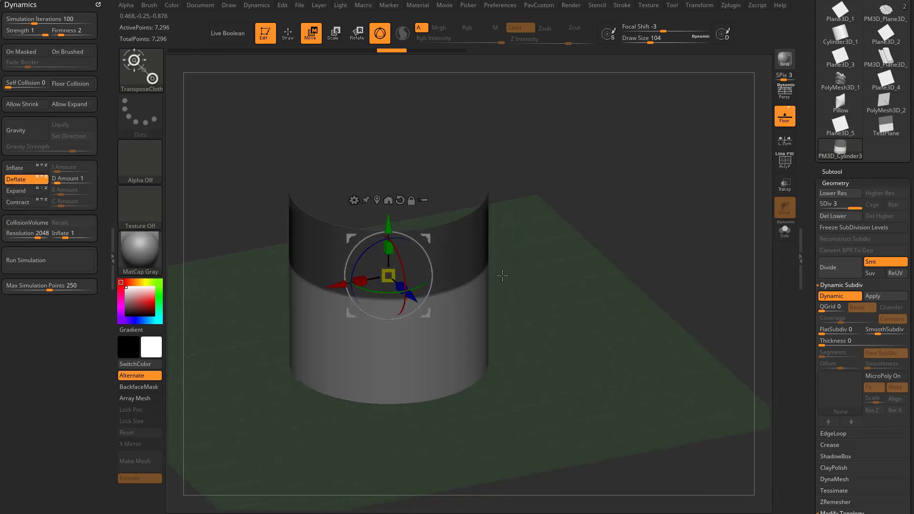
drag(524, 185, 551, 195)
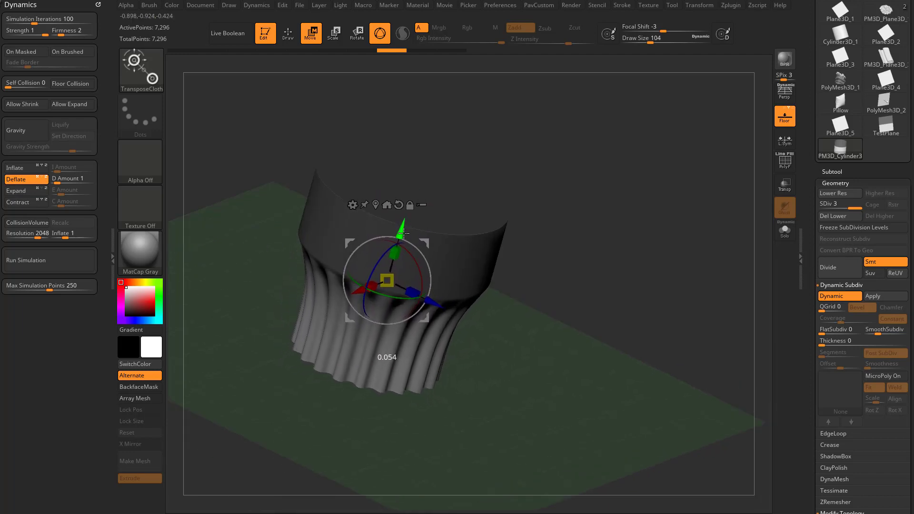
drag(589, 224, 585, 276)
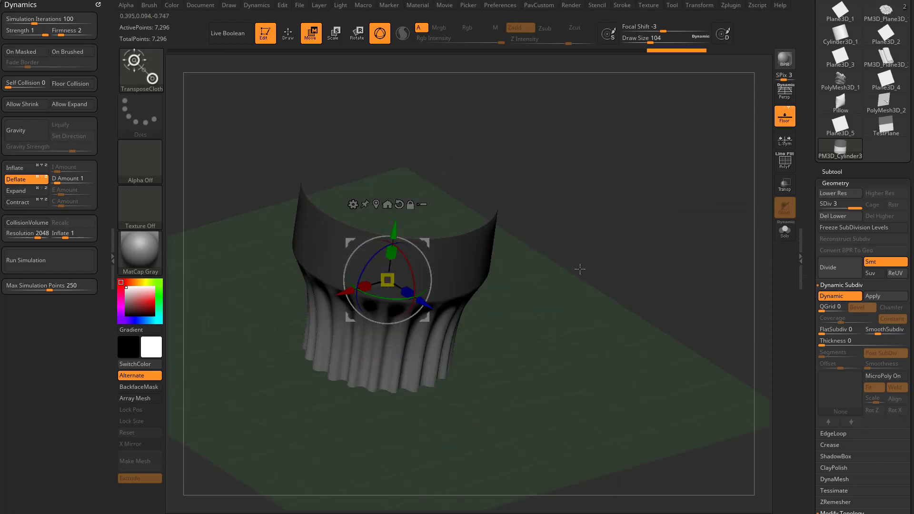
key(ctrl+z)
Twist the cylinder's unmasked part about the Y axis with TransposeCloth while Deflate is on, and inspect the folds.
drag(398, 299, 416, 282)
drag(535, 341, 472, 300)
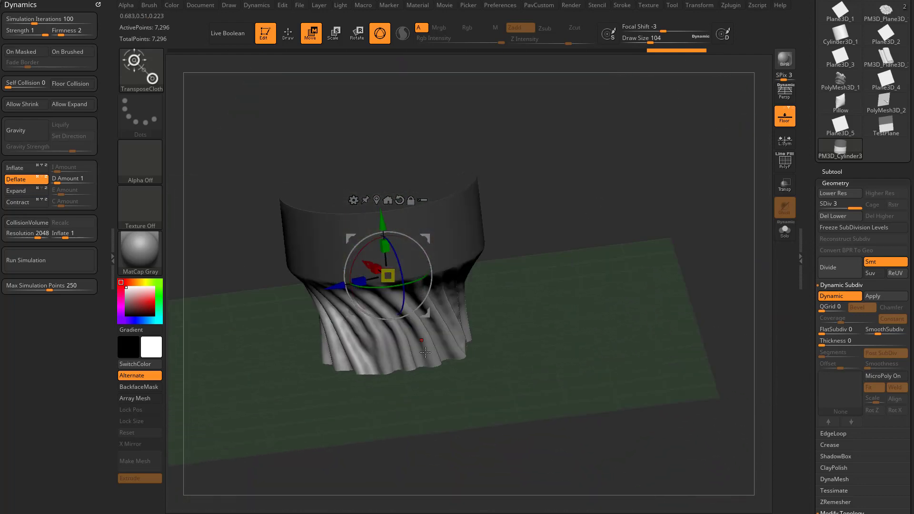